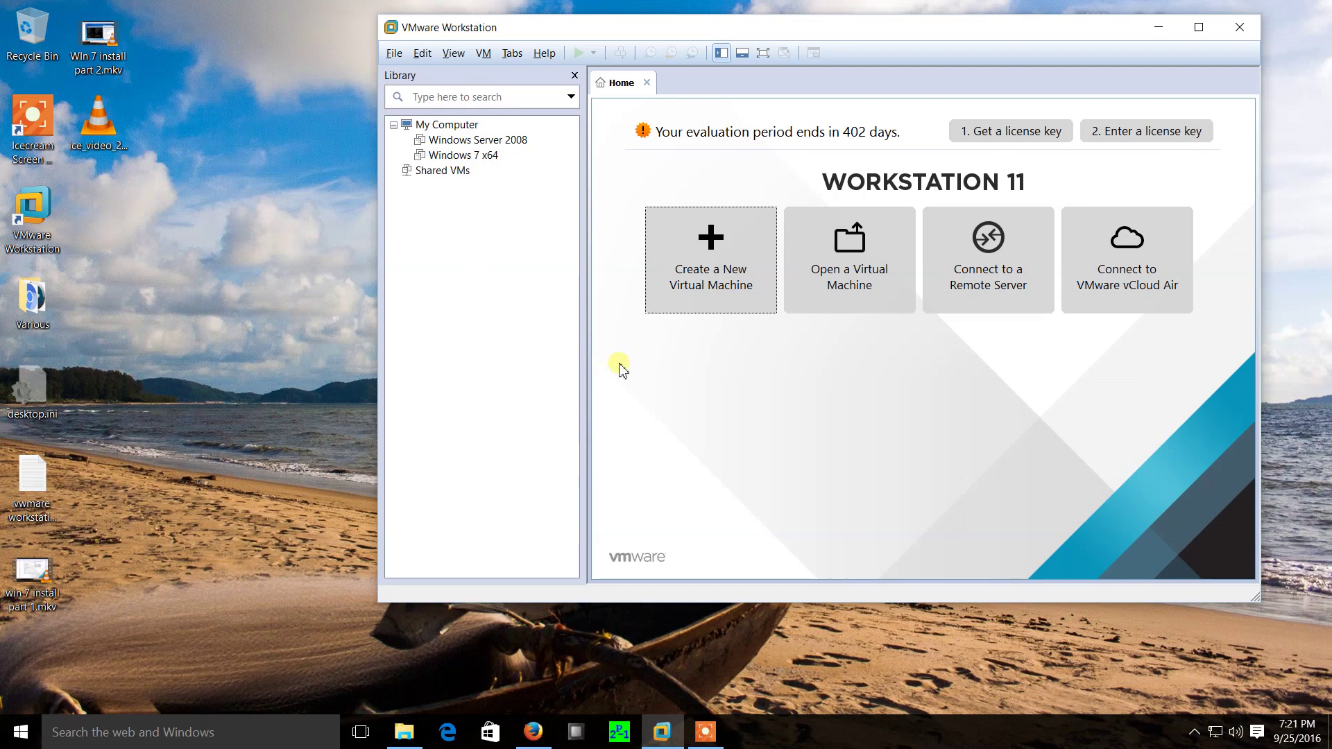
# Start a new virtual machine using the Typical configuration.
pyautogui.click(694, 280)
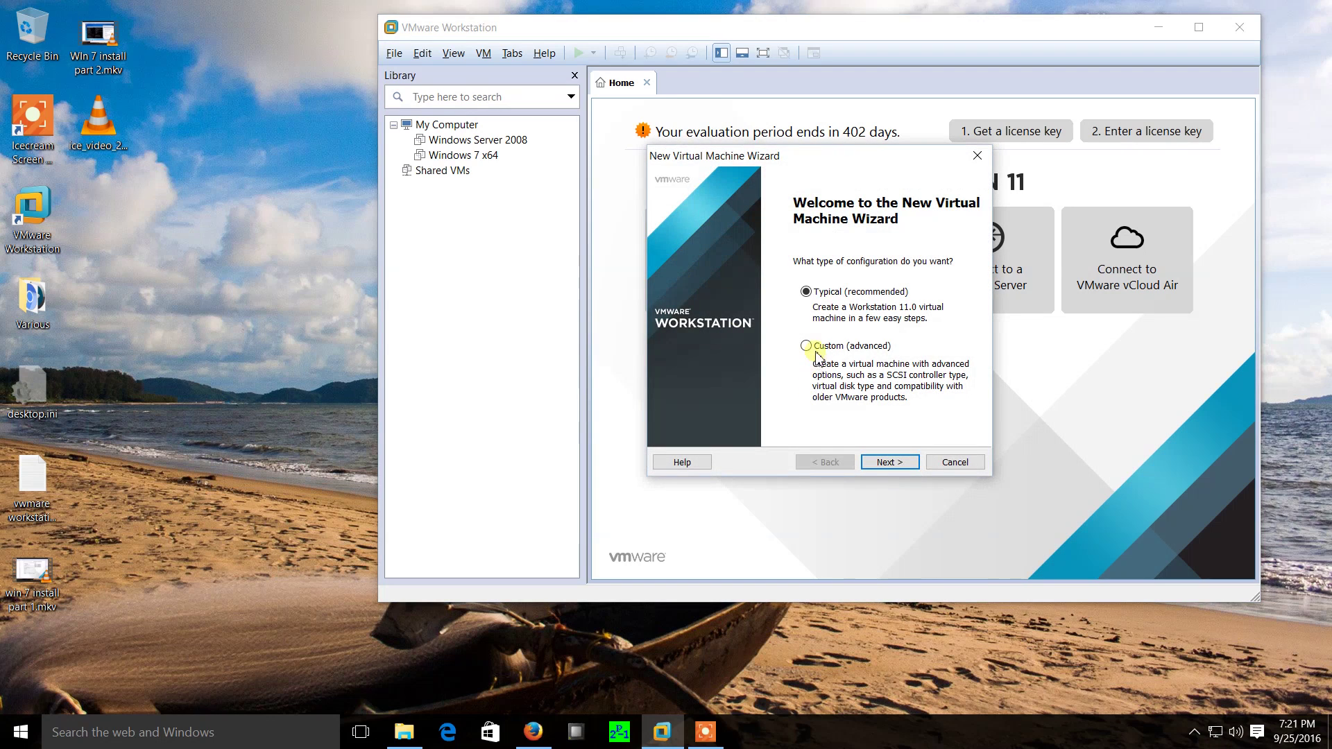
pyautogui.click(808, 346)
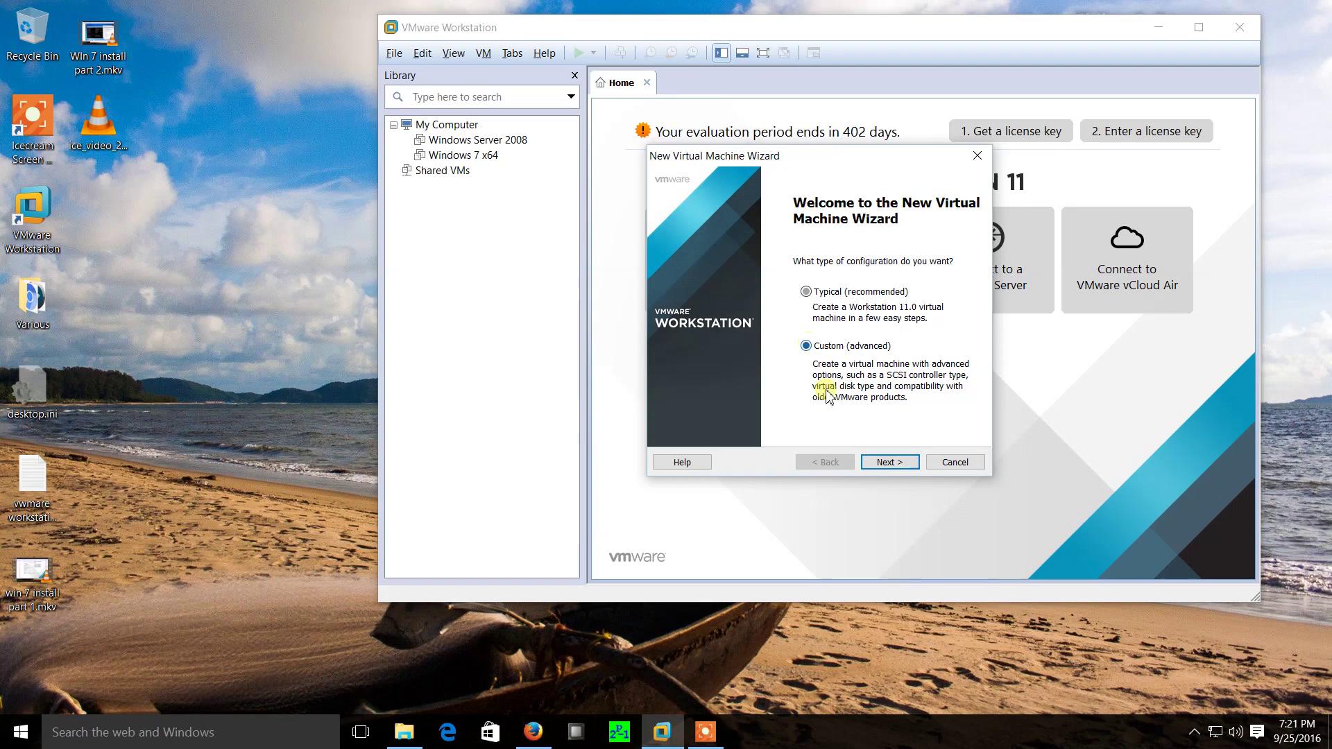
pyautogui.click(806, 292)
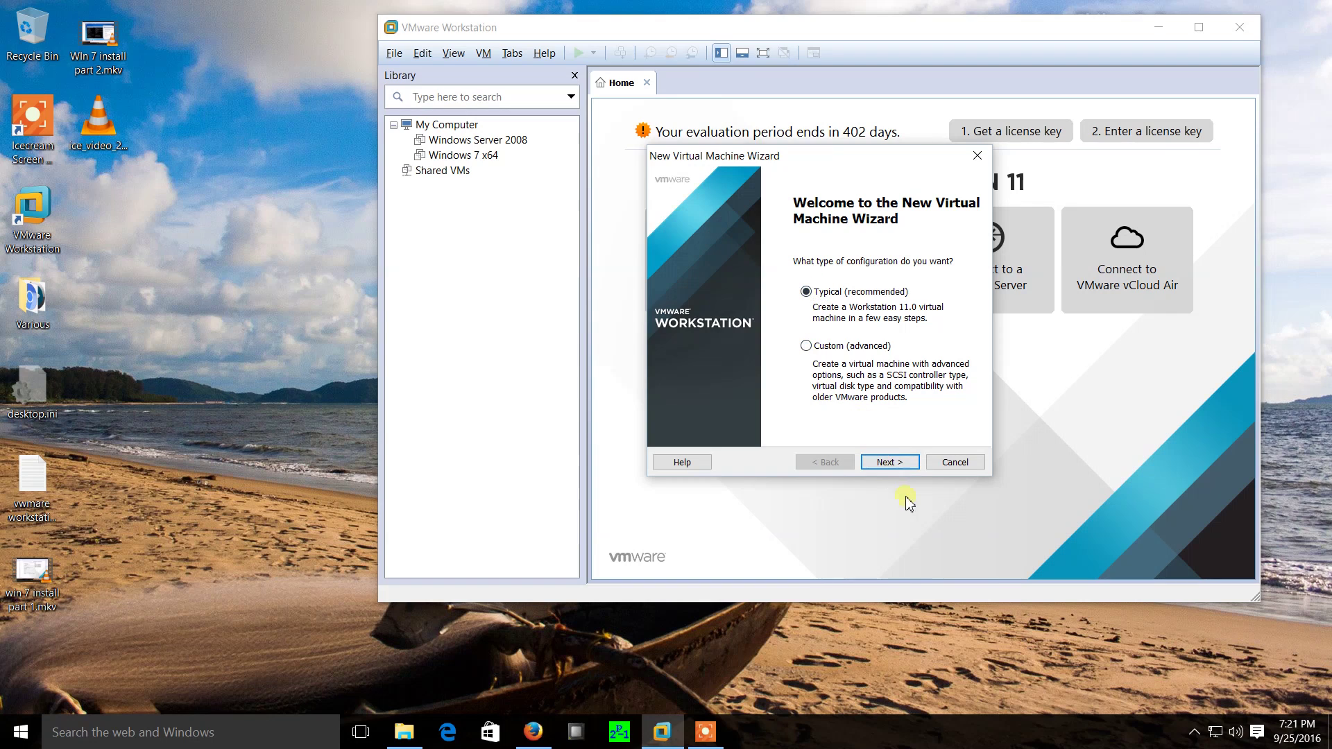
pyautogui.click(890, 462)
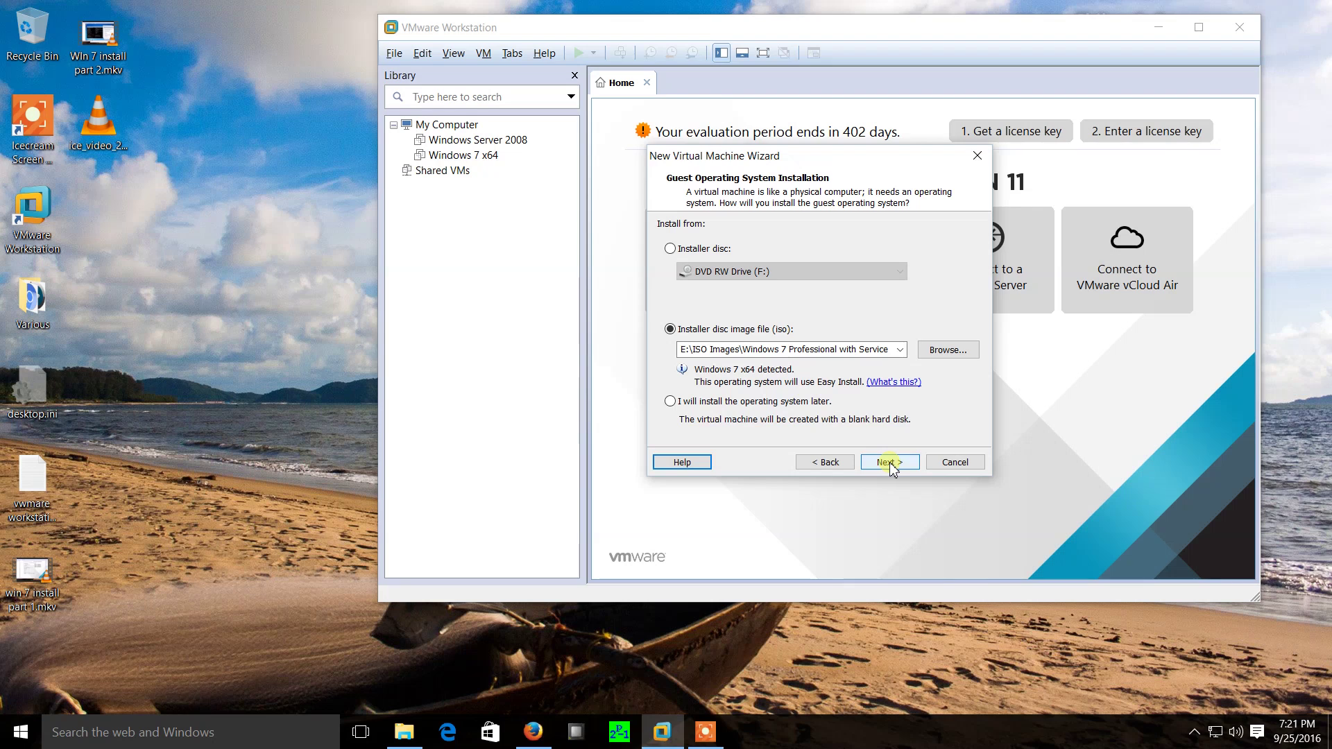
# Select kali-linux-2016.2-i386.iso from Downloads as the installer disc image.
pyautogui.click(946, 354)
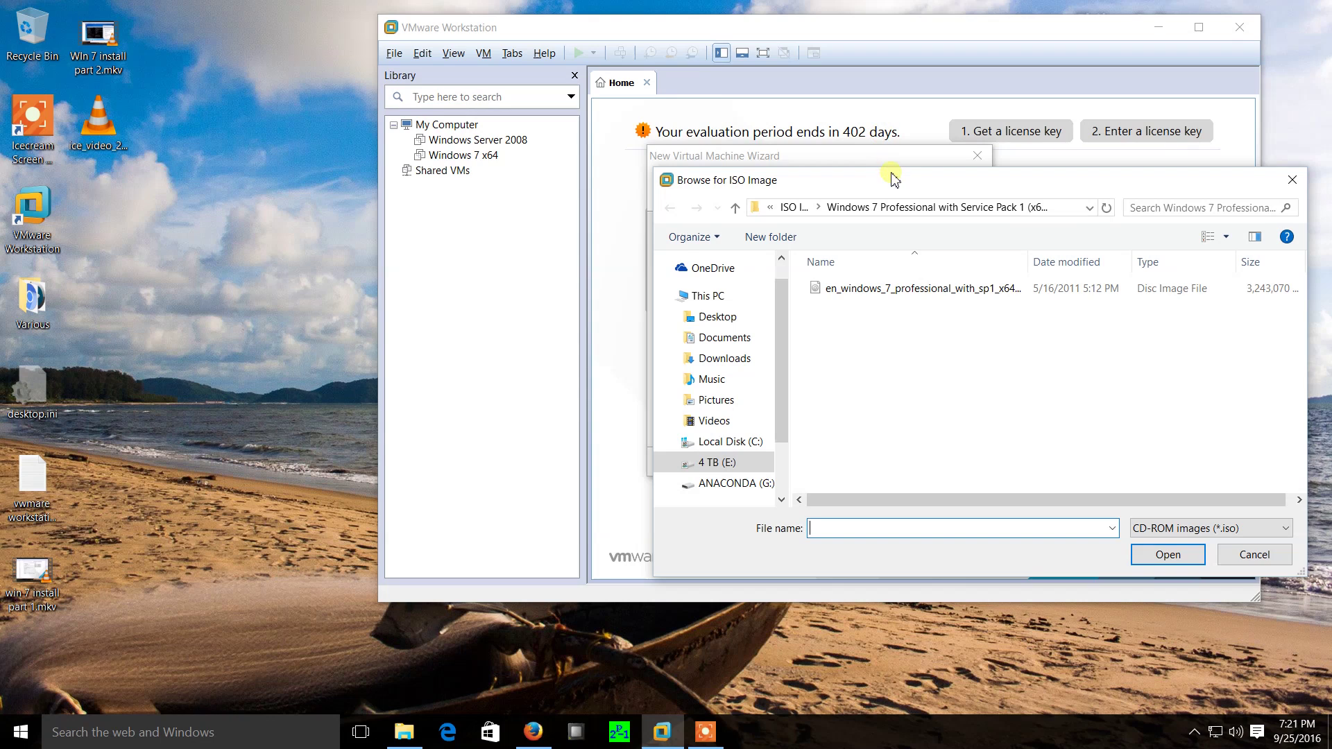
pyautogui.moveTo(894, 182); pyautogui.dragTo(680, 190)
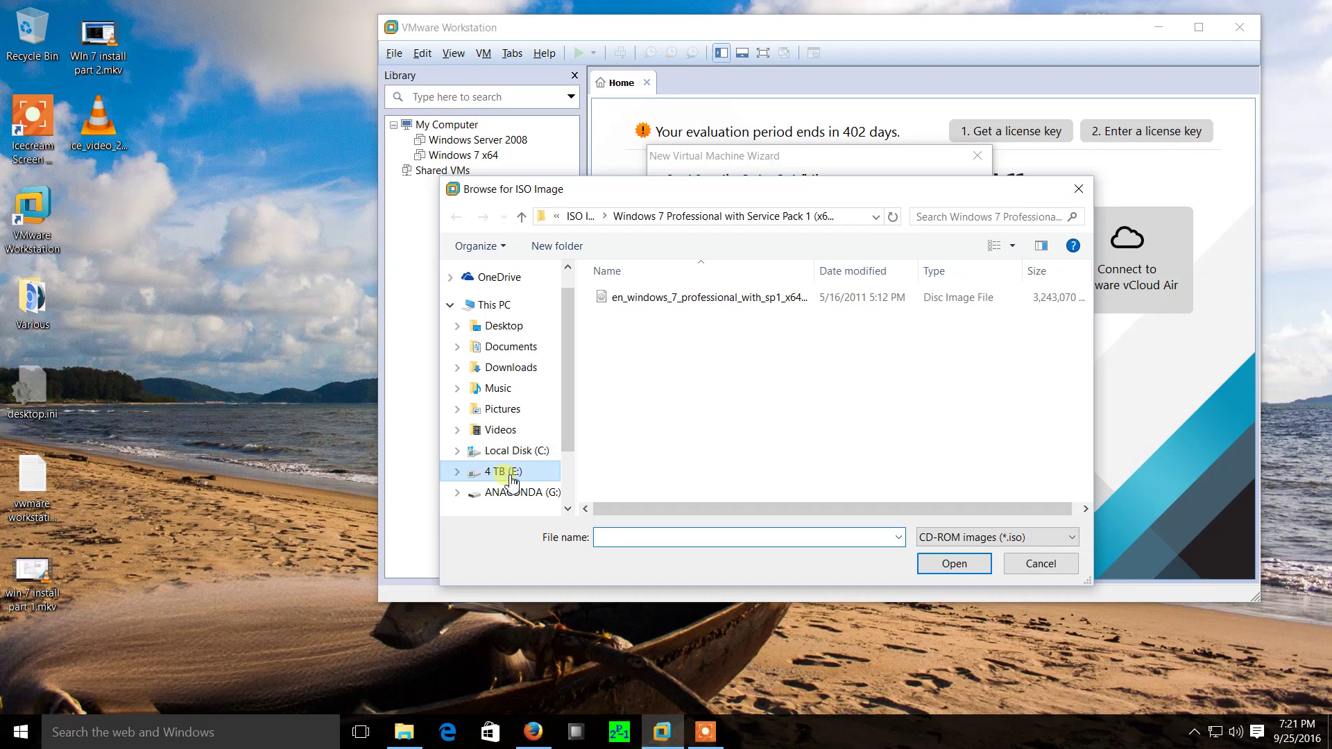
pyautogui.click(529, 375)
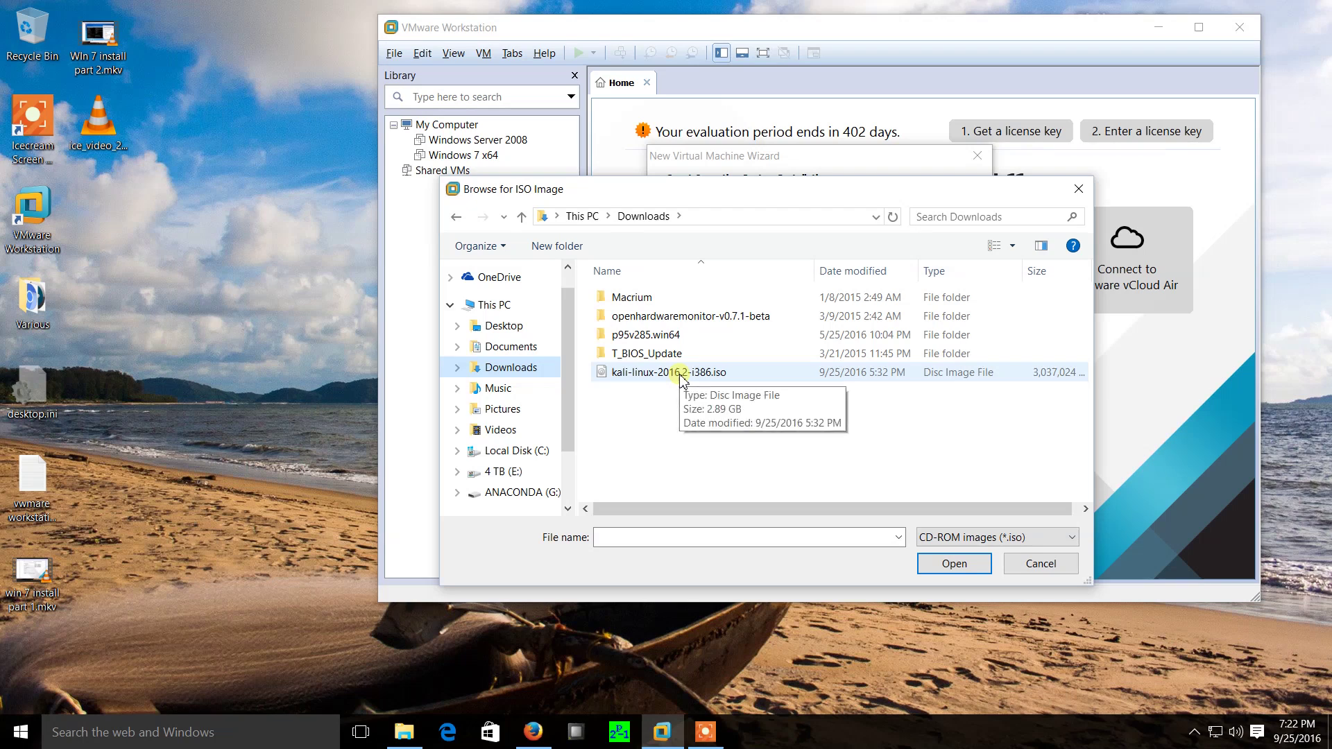
pyautogui.click(680, 377)
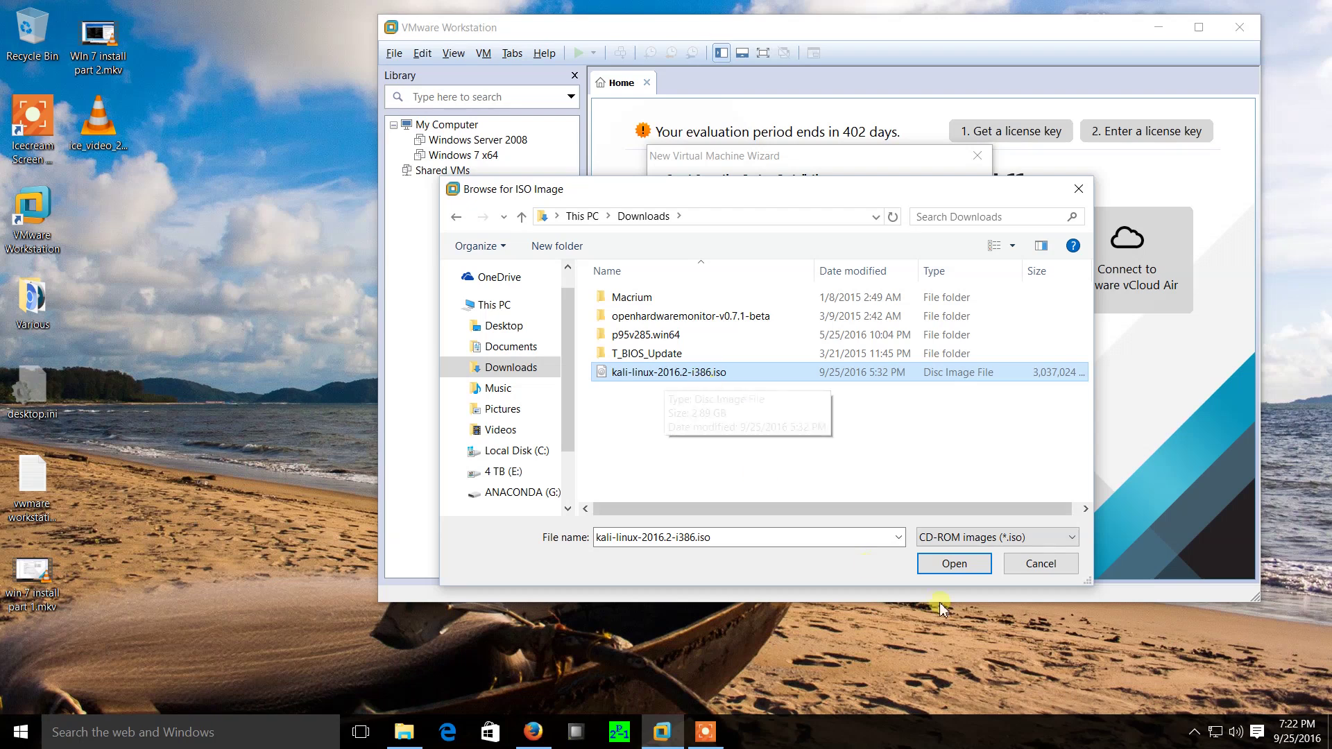
pyautogui.click(952, 566)
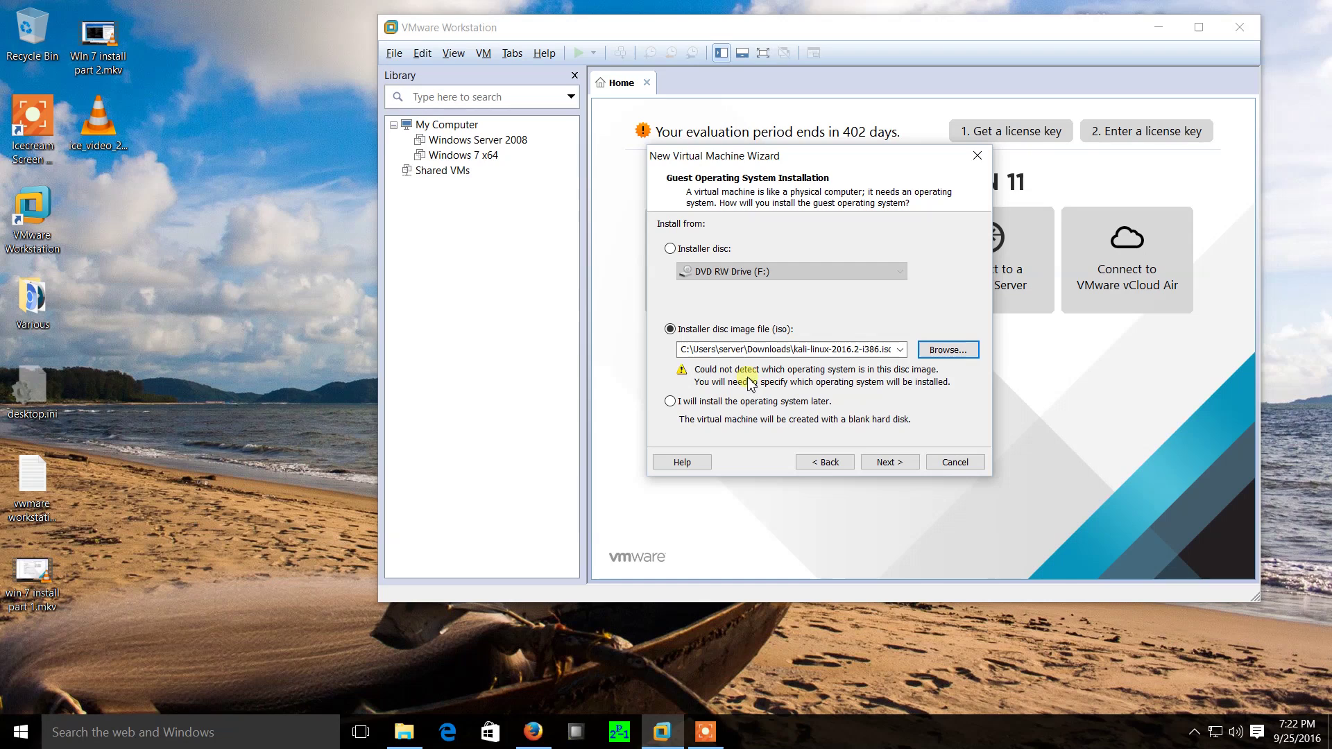
# Set the guest operating system to Linux and browse the version list.
pyautogui.click(890, 462)
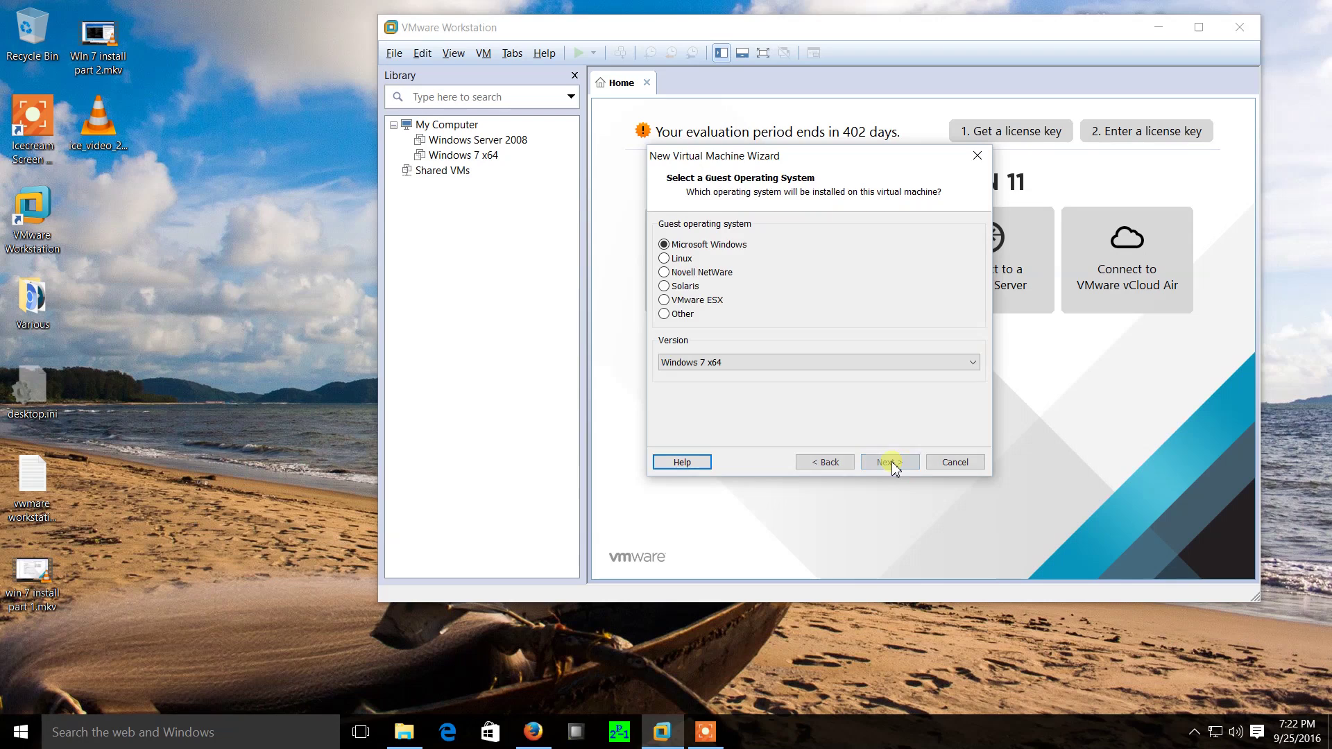
pyautogui.click(665, 258)
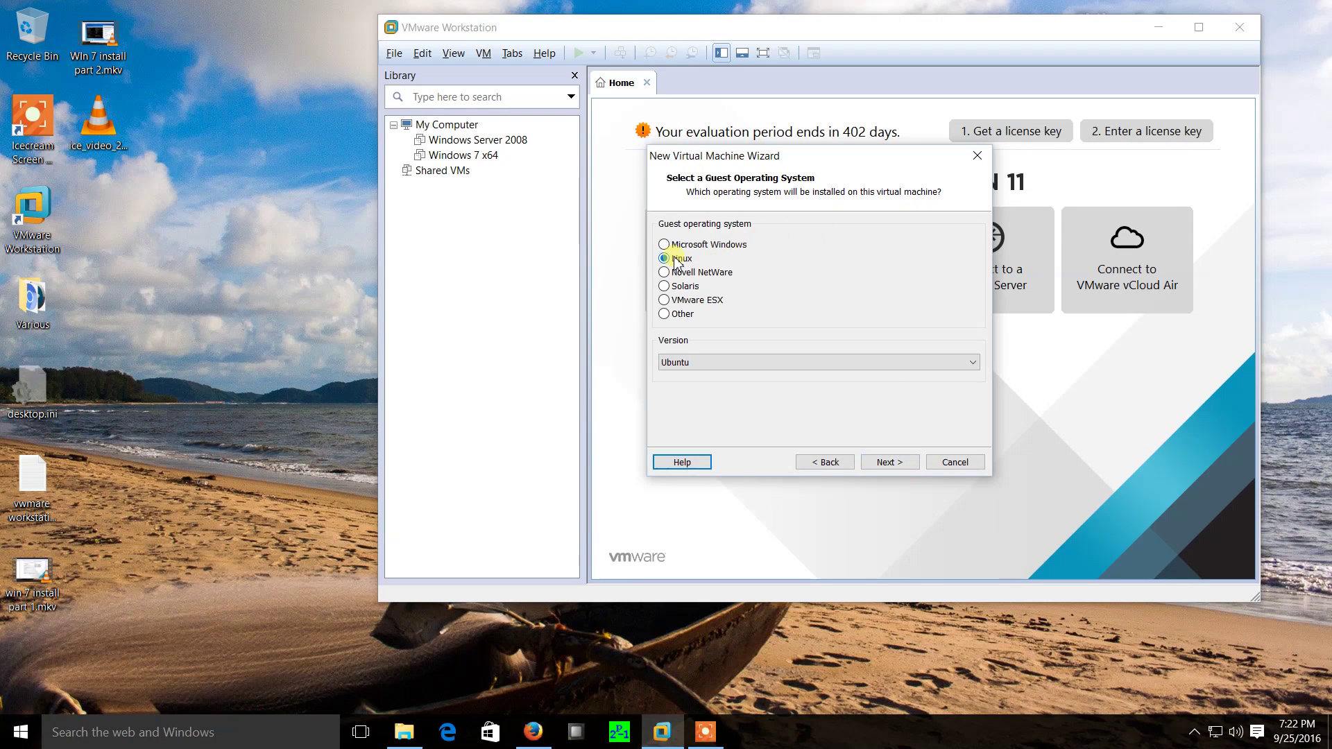
pyautogui.click(768, 361)
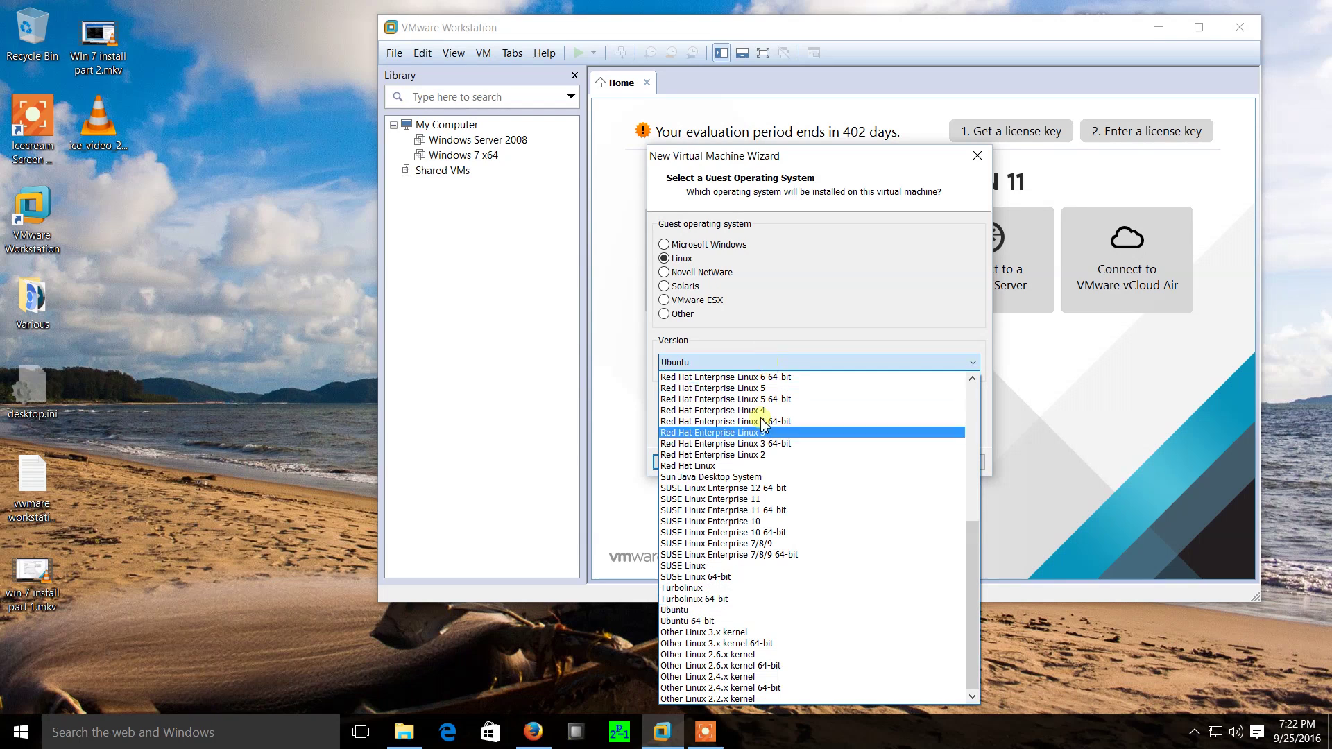
pyautogui.scroll(8, 783, 523)
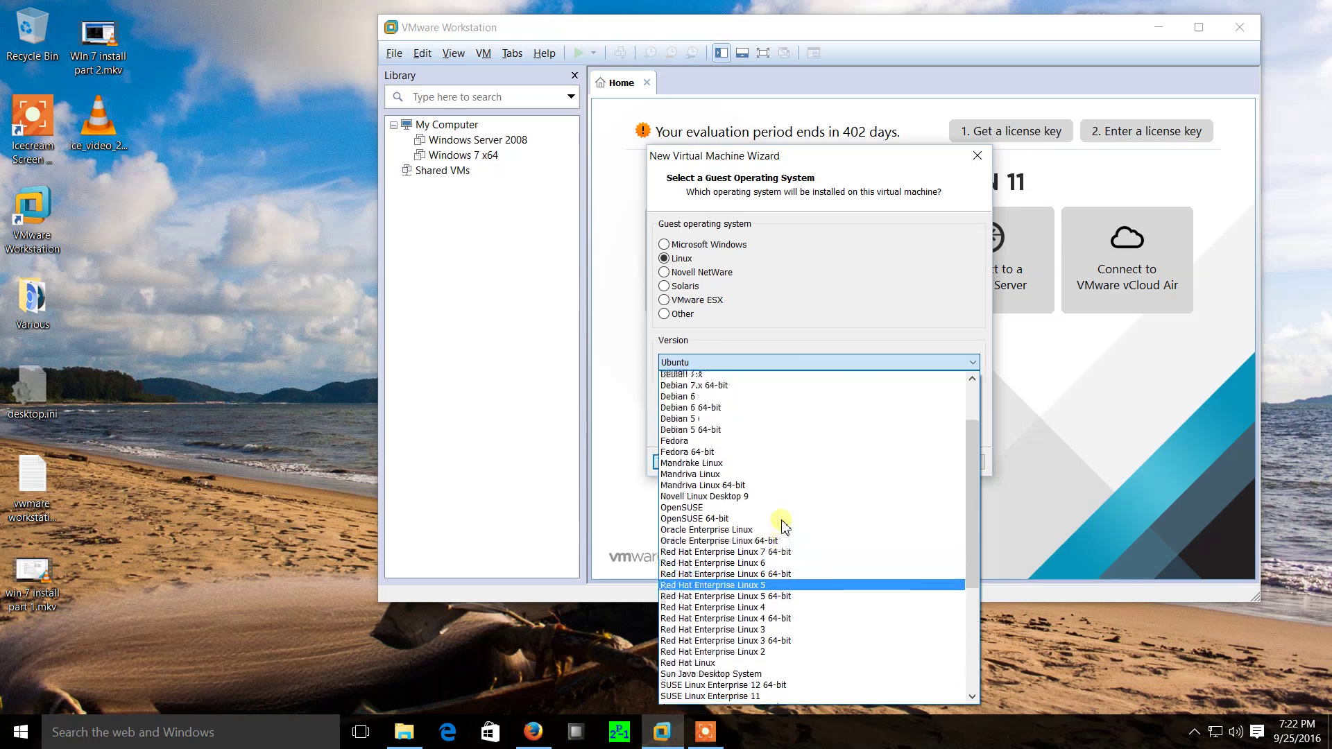
pyautogui.scroll(-1, 783, 524)
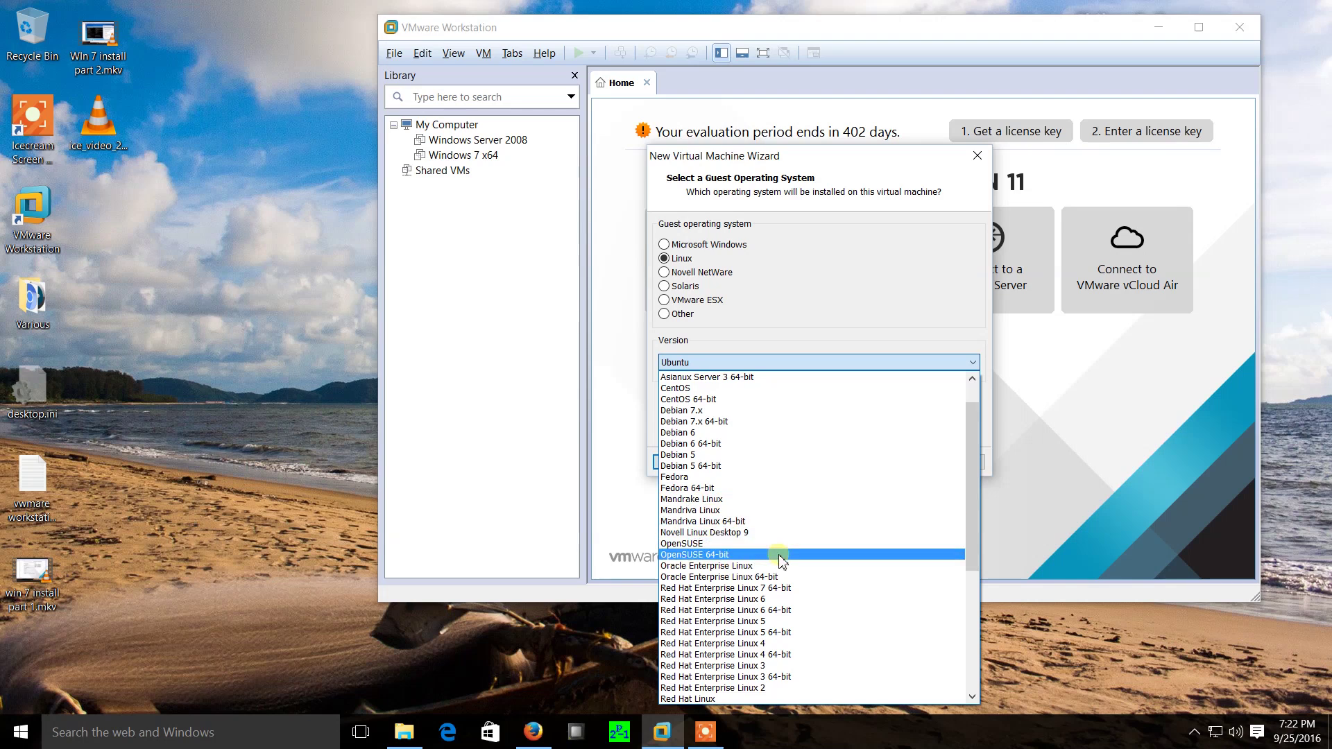
pyautogui.scroll(-5, 781, 555)
pyautogui.scroll(-2, 784, 562)
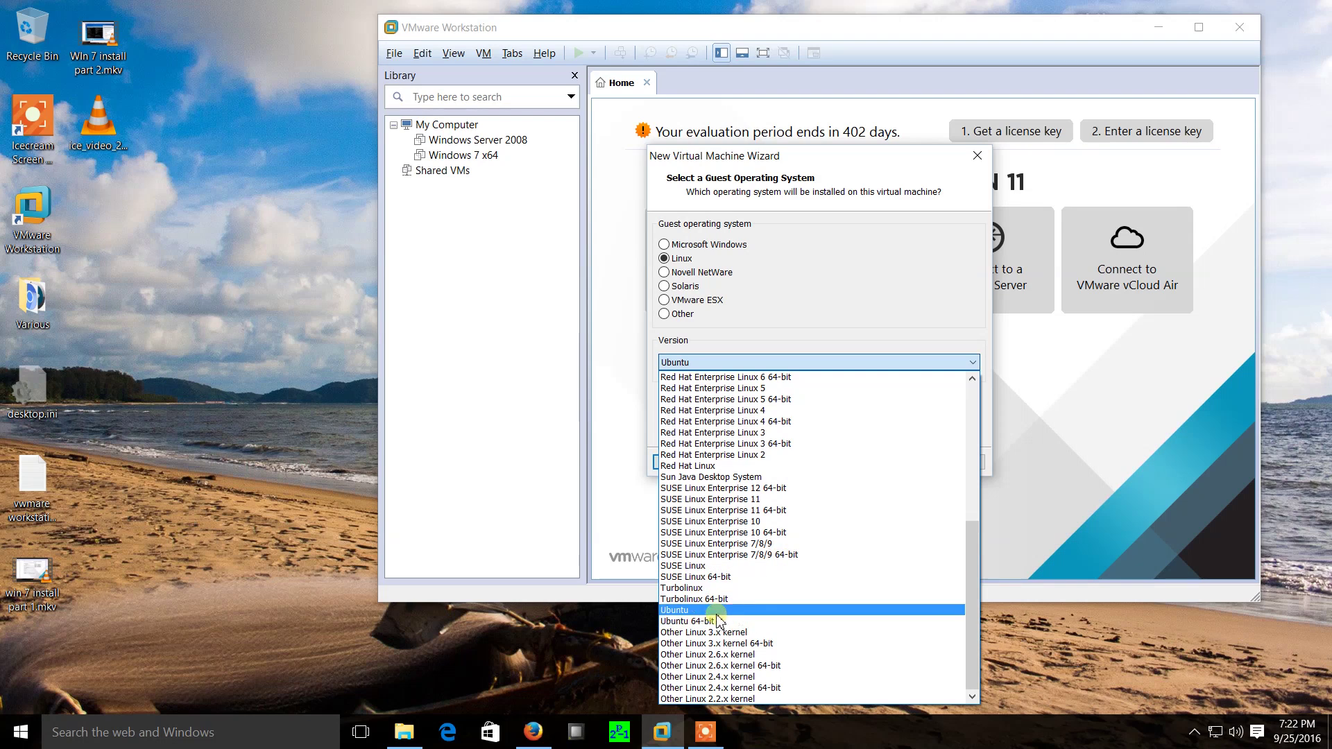
pyautogui.scroll(5, 777, 628)
# Keep Ubuntu as the Linux version and advance to the naming page.
pyautogui.scroll(3, 779, 632)
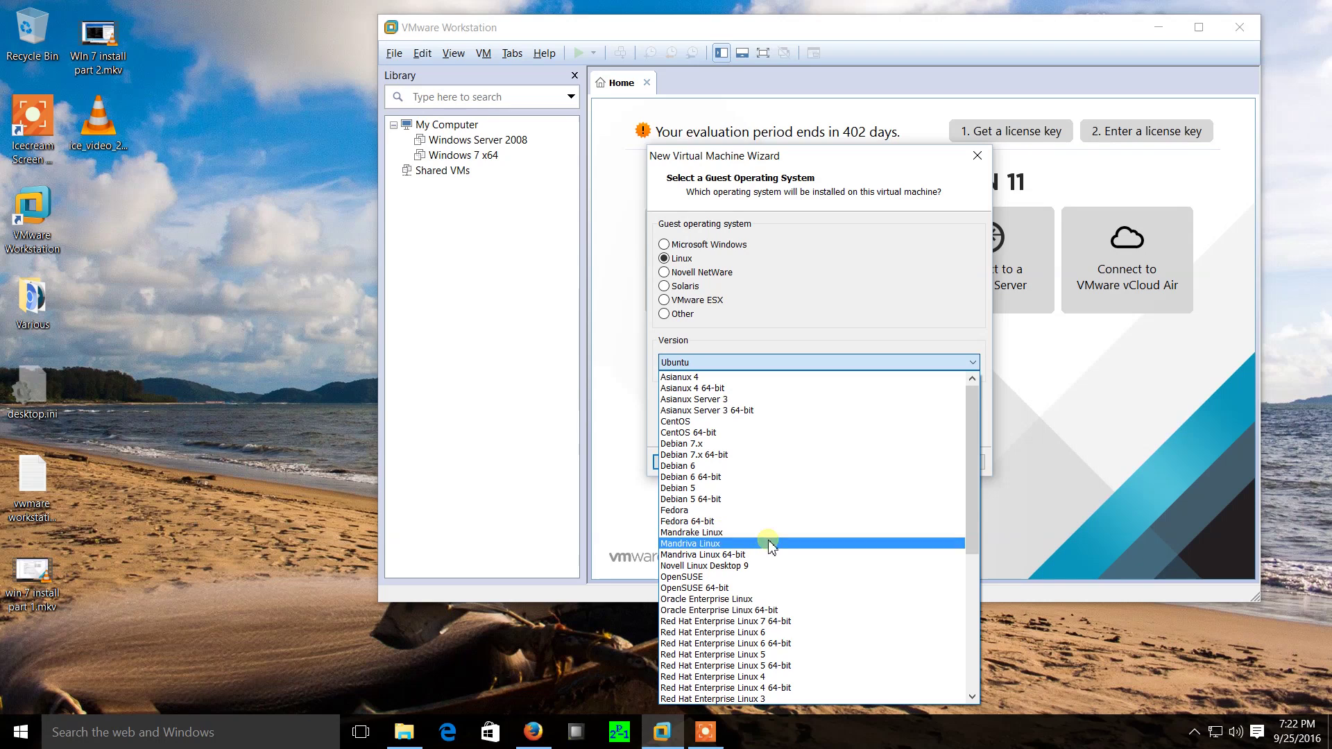
pyautogui.scroll(-4, 770, 546)
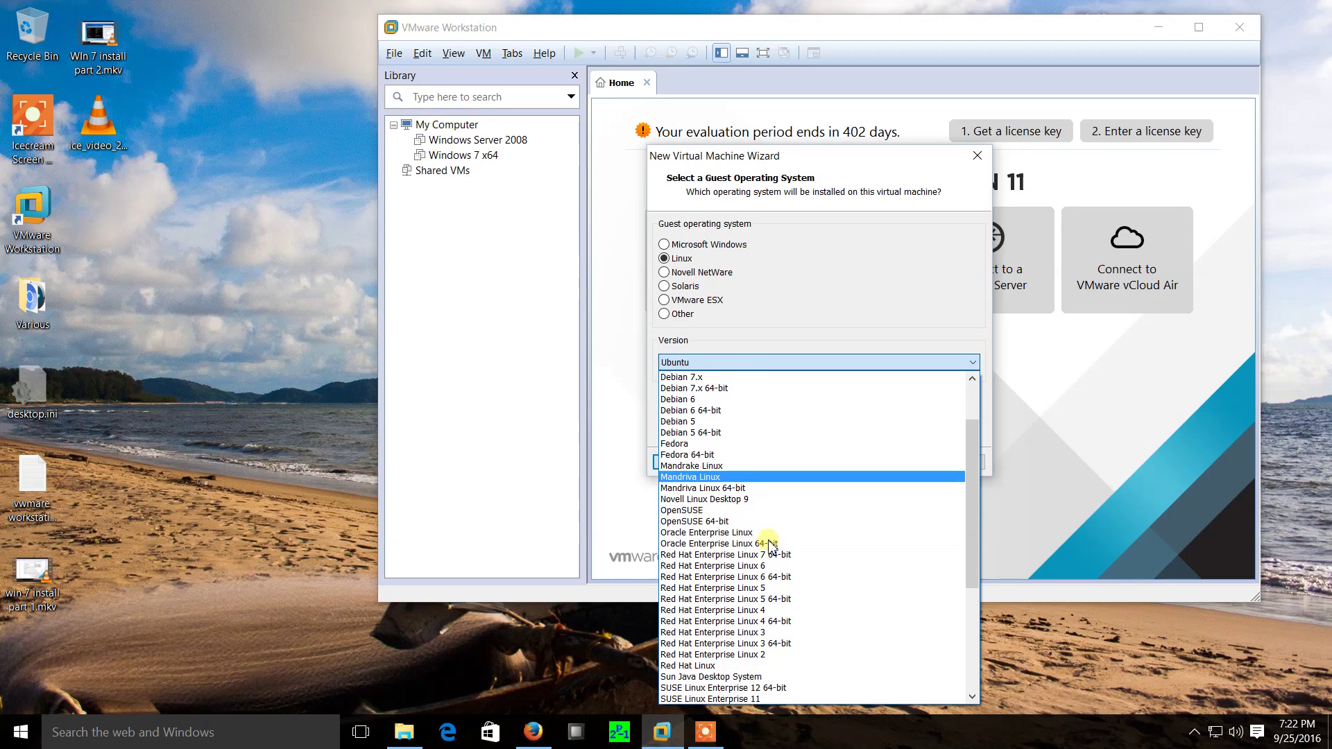
pyautogui.scroll(-4, 770, 546)
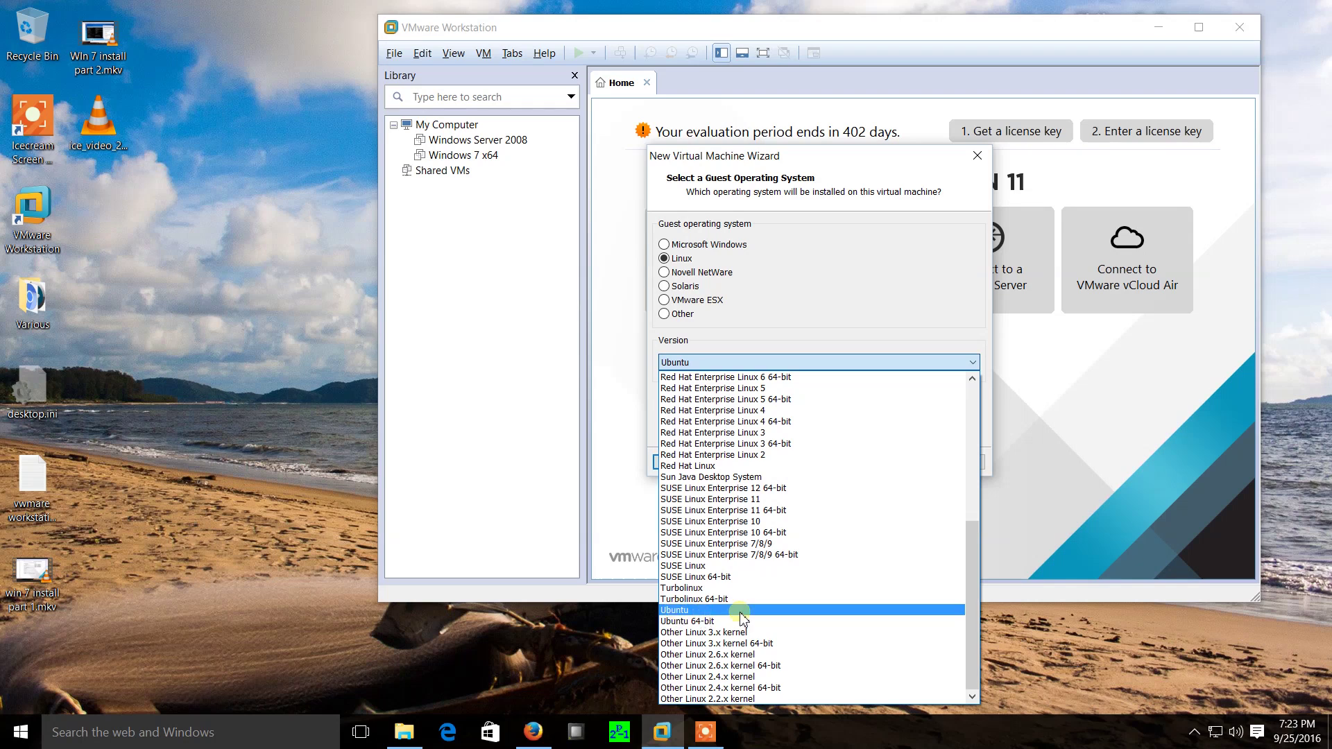
pyautogui.scroll(1, 773, 628)
pyautogui.scroll(5, 772, 627)
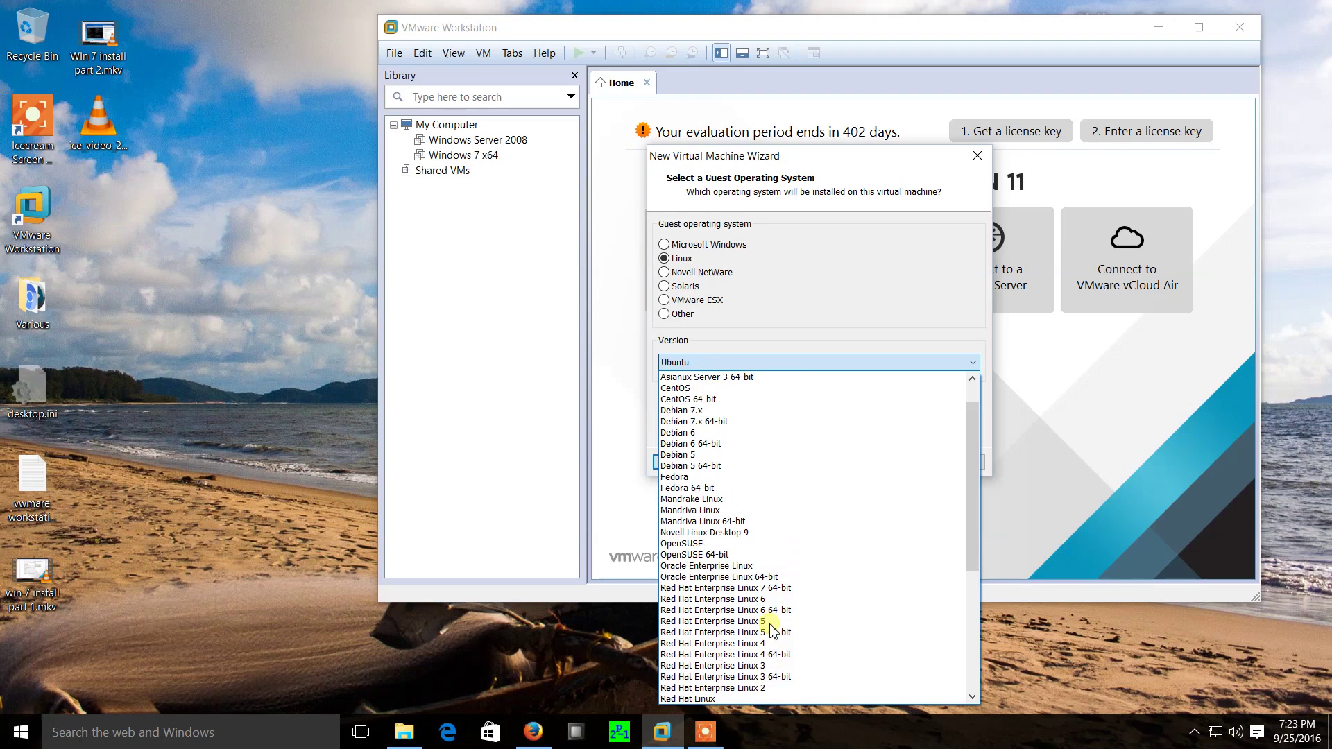
pyautogui.scroll(2, 772, 628)
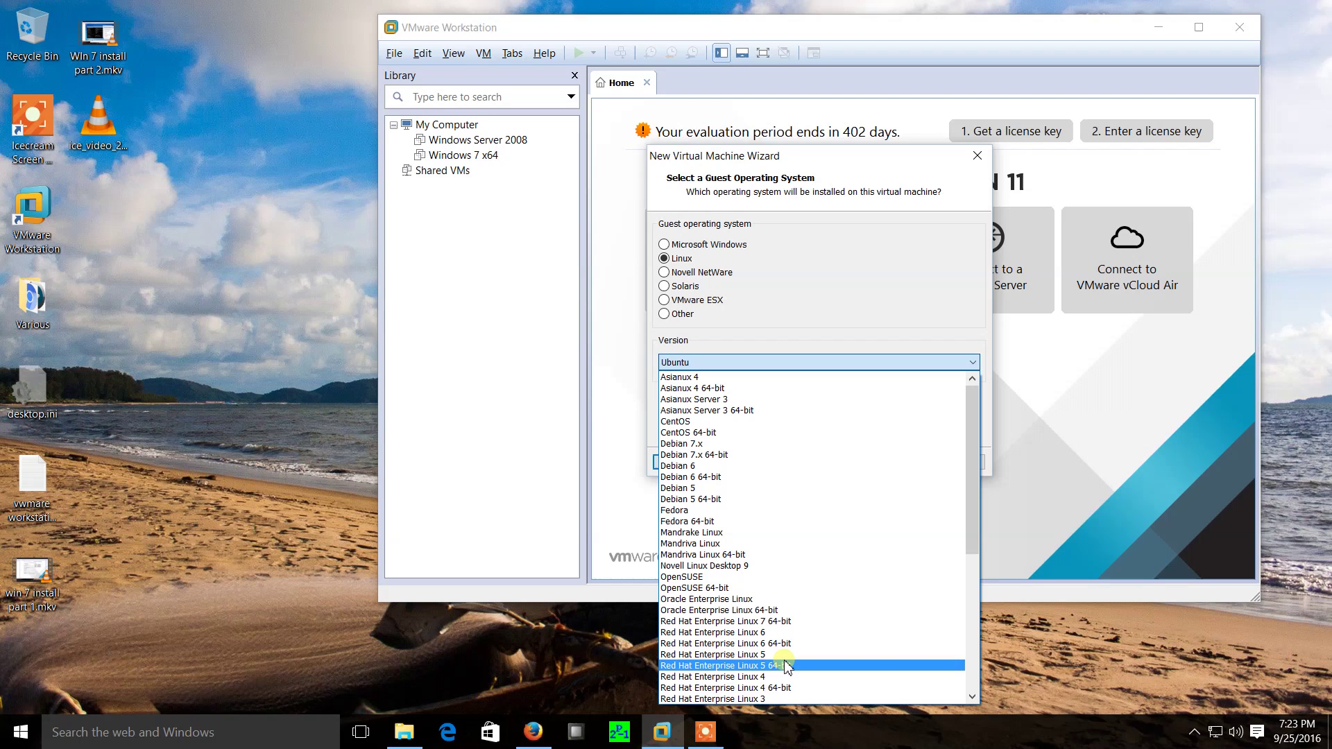
pyautogui.scroll(-8, 785, 666)
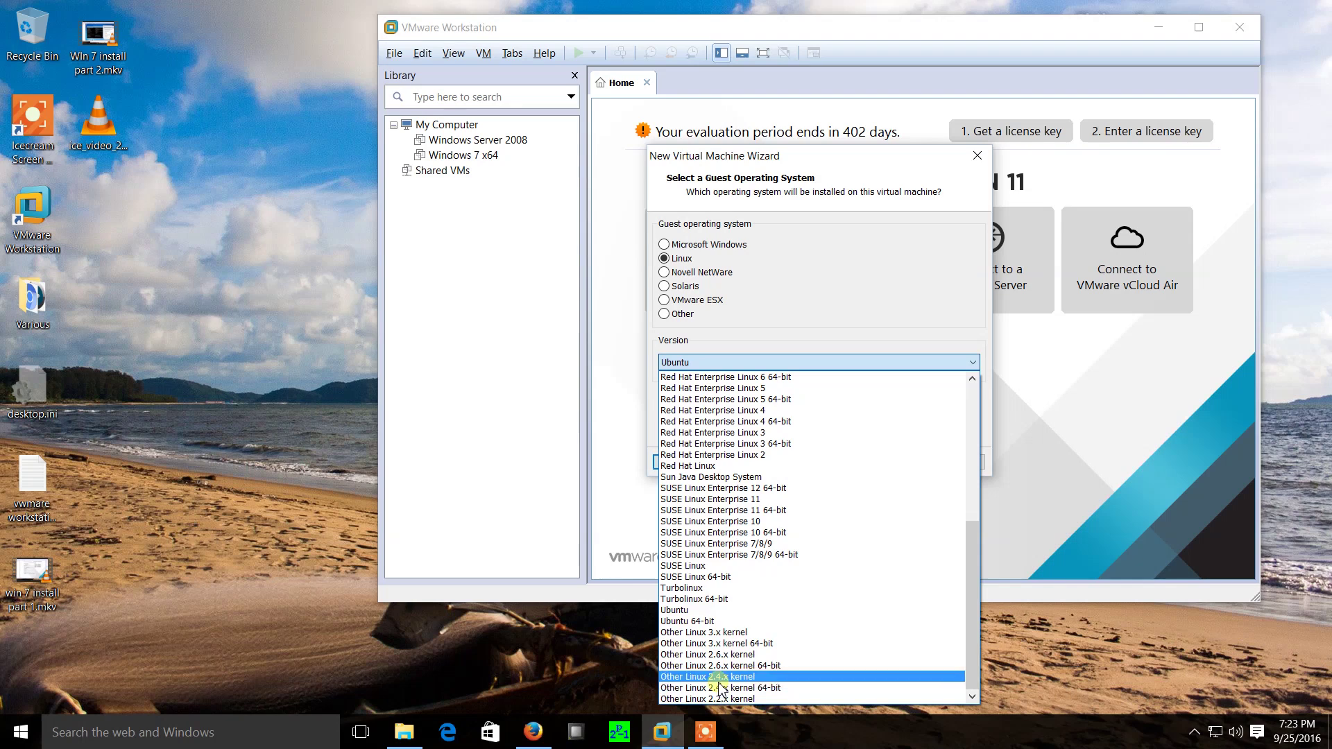
pyautogui.click(683, 611)
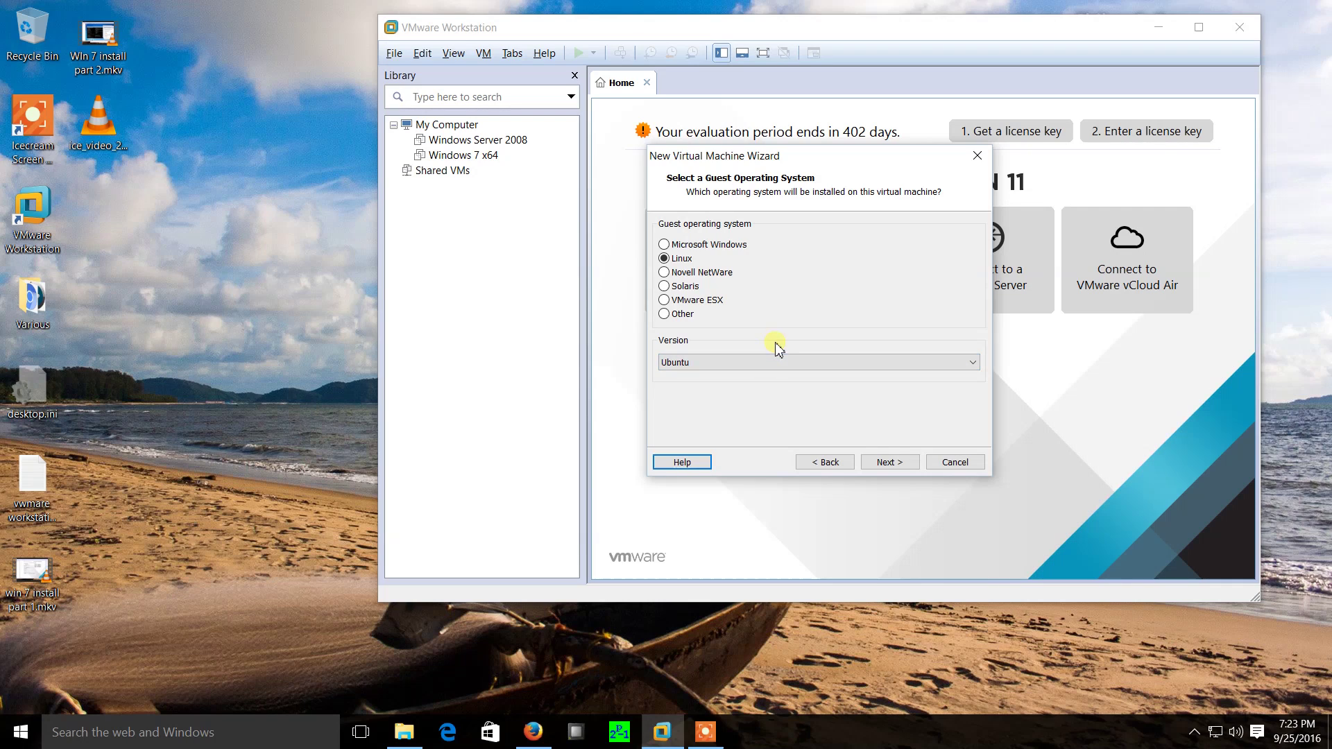
pyautogui.click(890, 463)
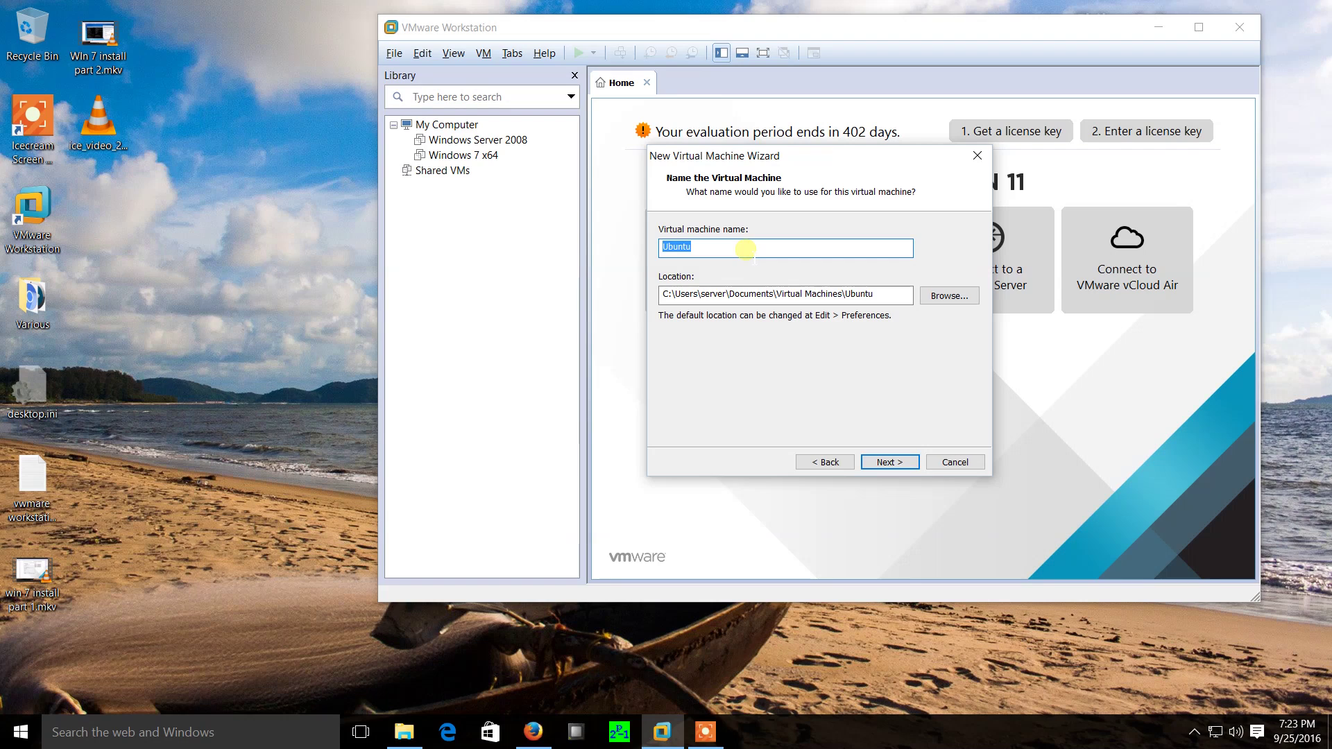
# Name the machine 'Kali Linux' and browse to E:\Vmware Virtual Machines for storage.
pyautogui.write('Kali LIn')
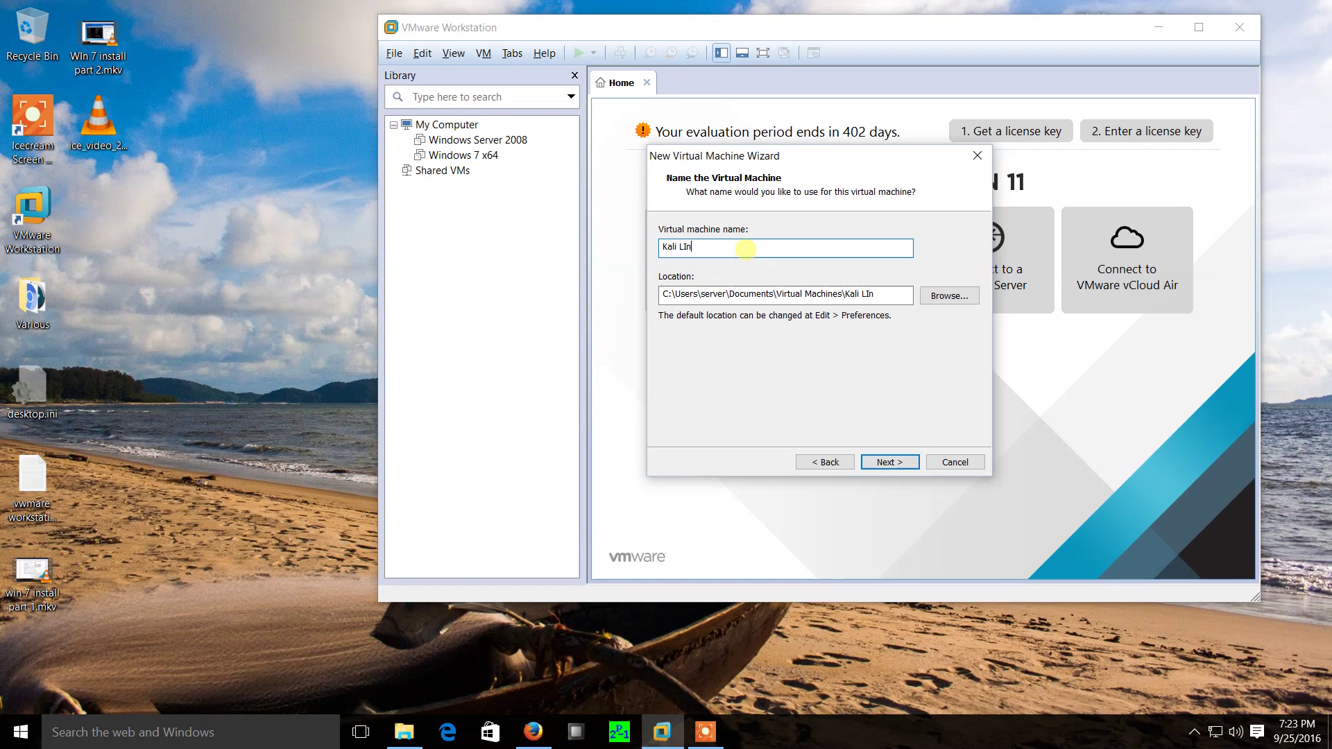
pyautogui.write('u')
pyautogui.press('BackSpace')
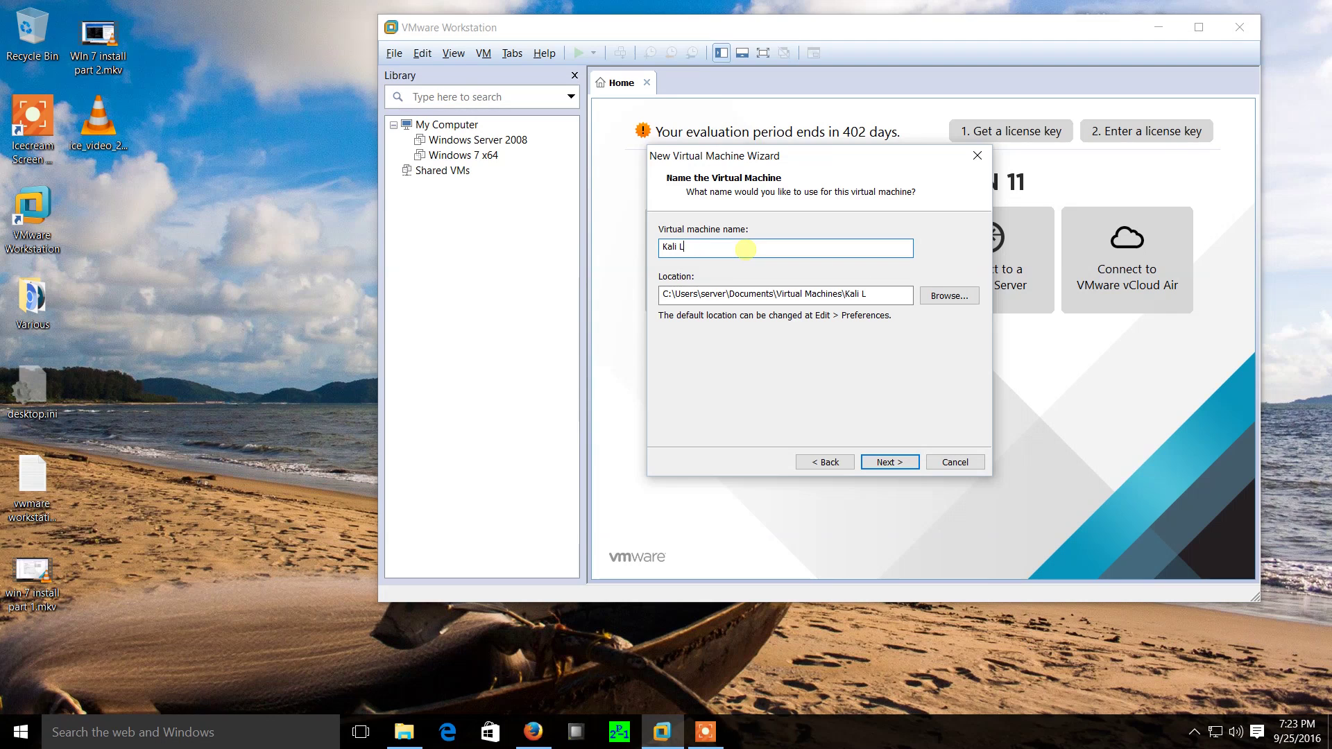
pyautogui.click(961, 297)
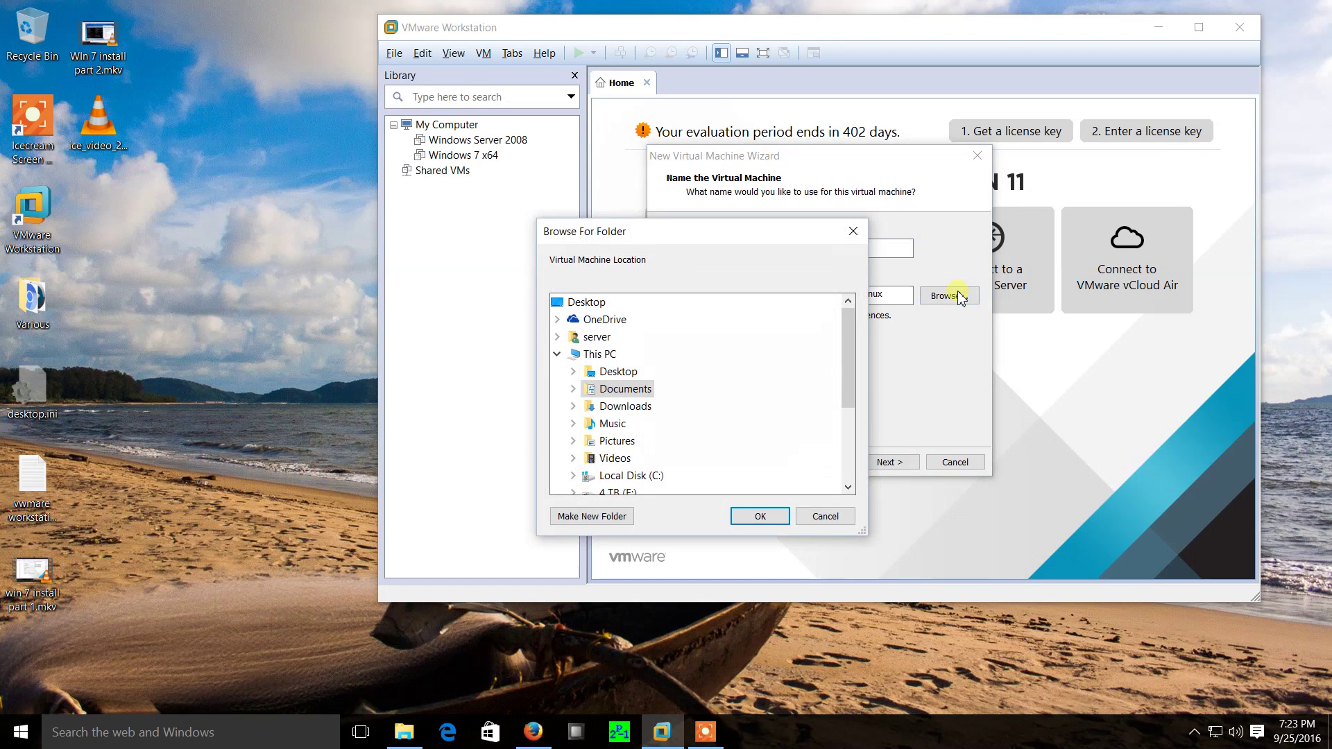
pyautogui.moveTo(847, 360); pyautogui.dragTo(854, 418)
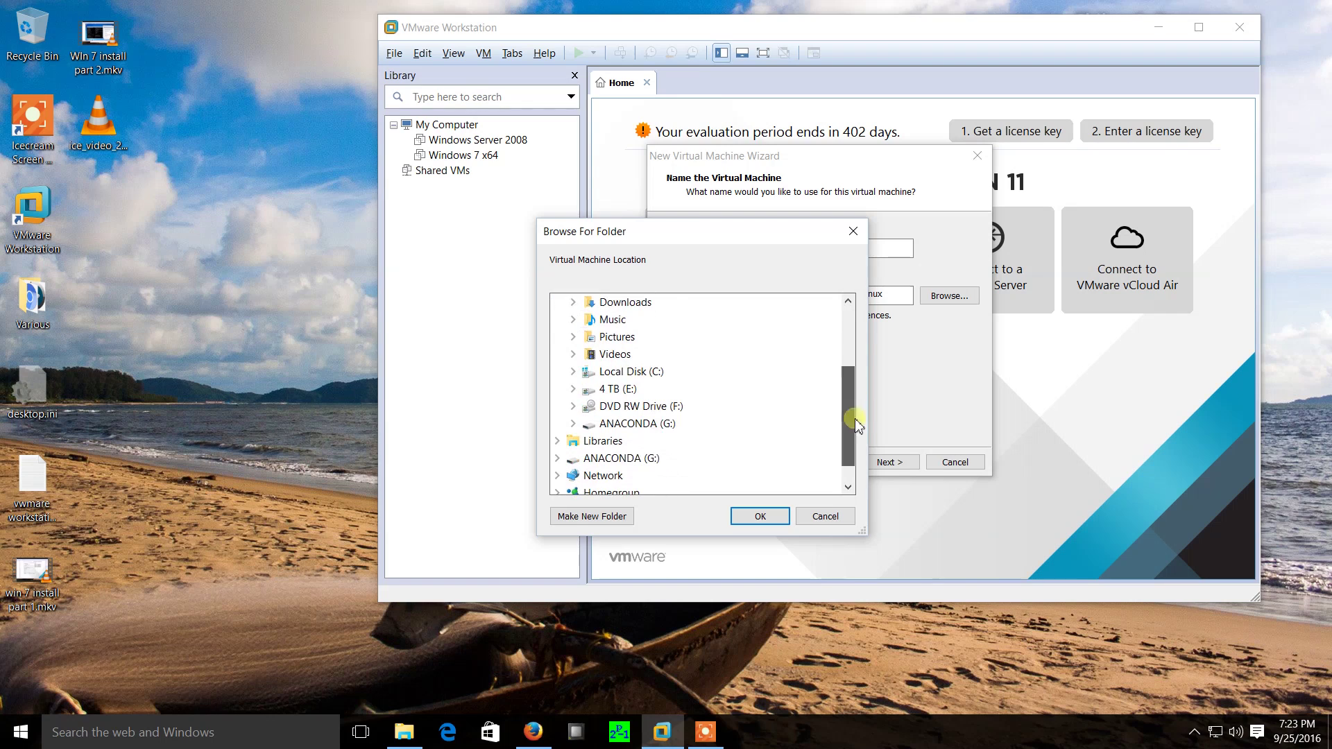
pyautogui.doubleClick(628, 390)
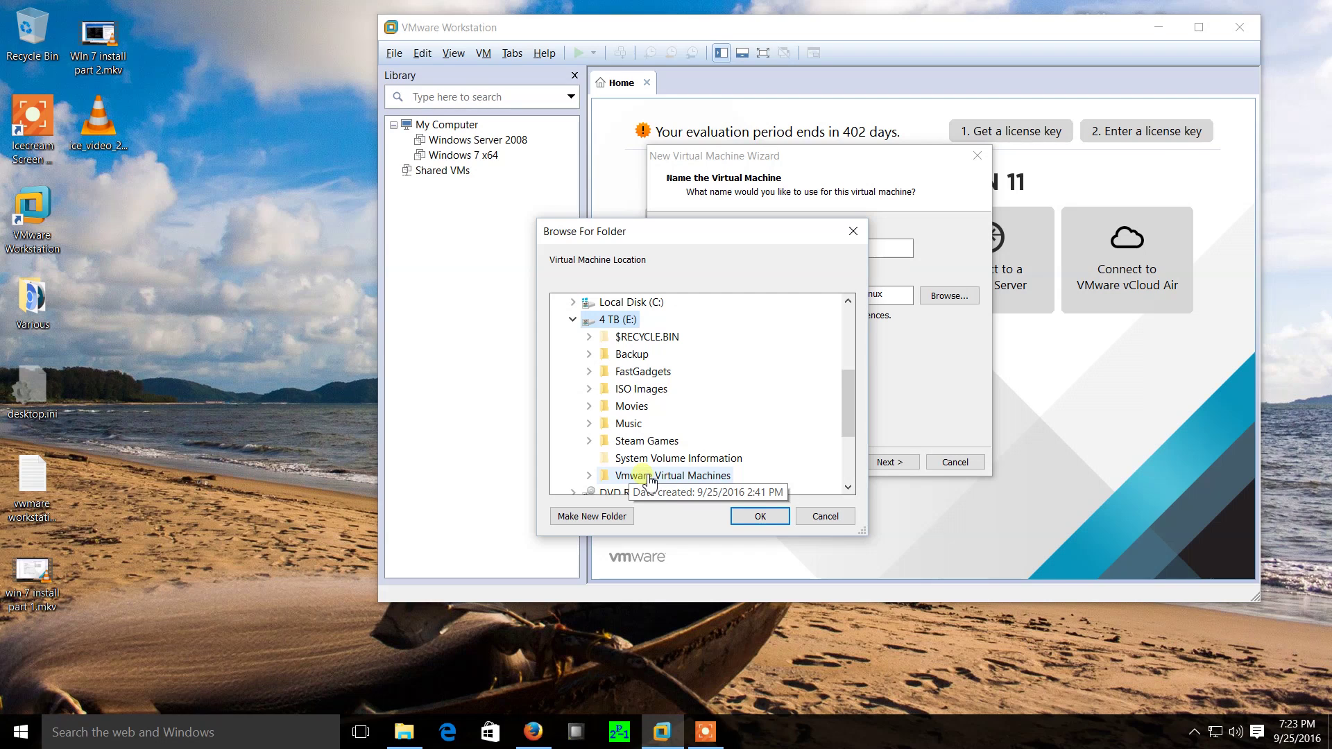
pyautogui.click(648, 477)
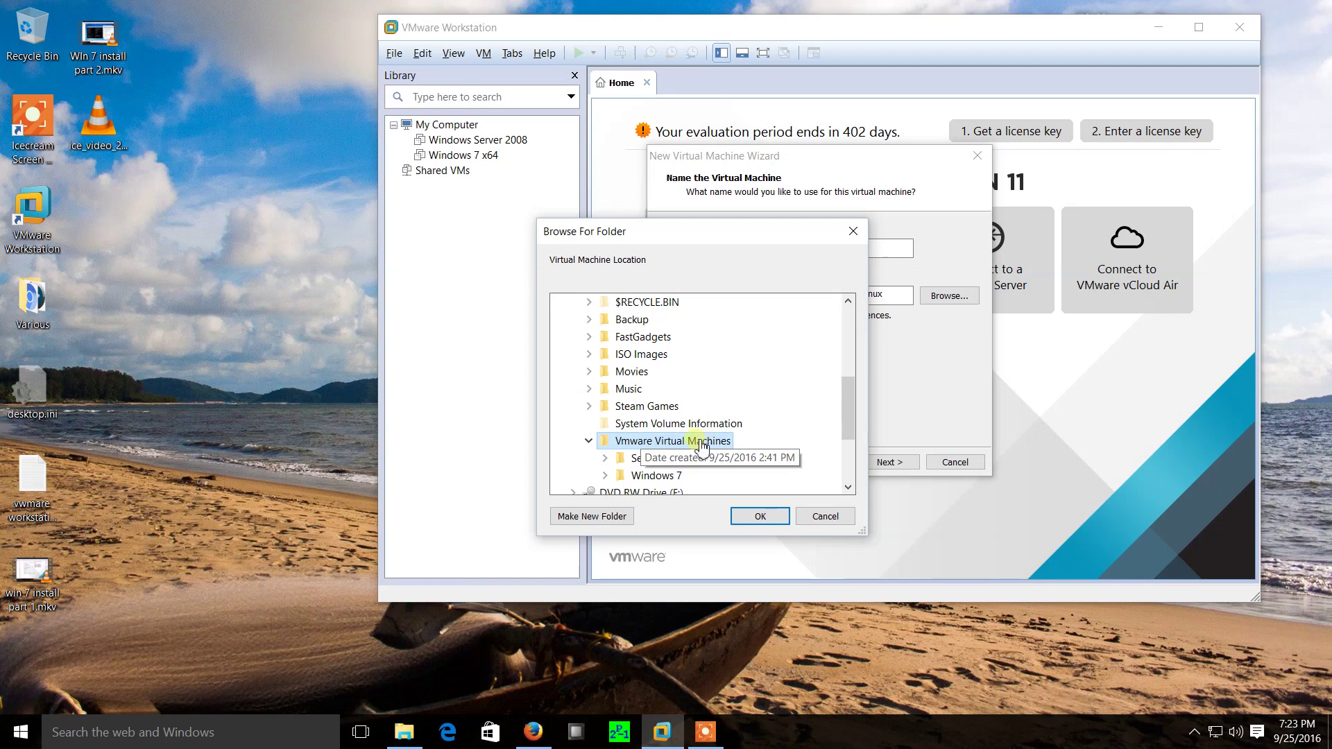
# Create a 'Kali Linux' folder there as the storage location and continue.
pyautogui.click(594, 517)
pyautogui.write('Kali LInu')
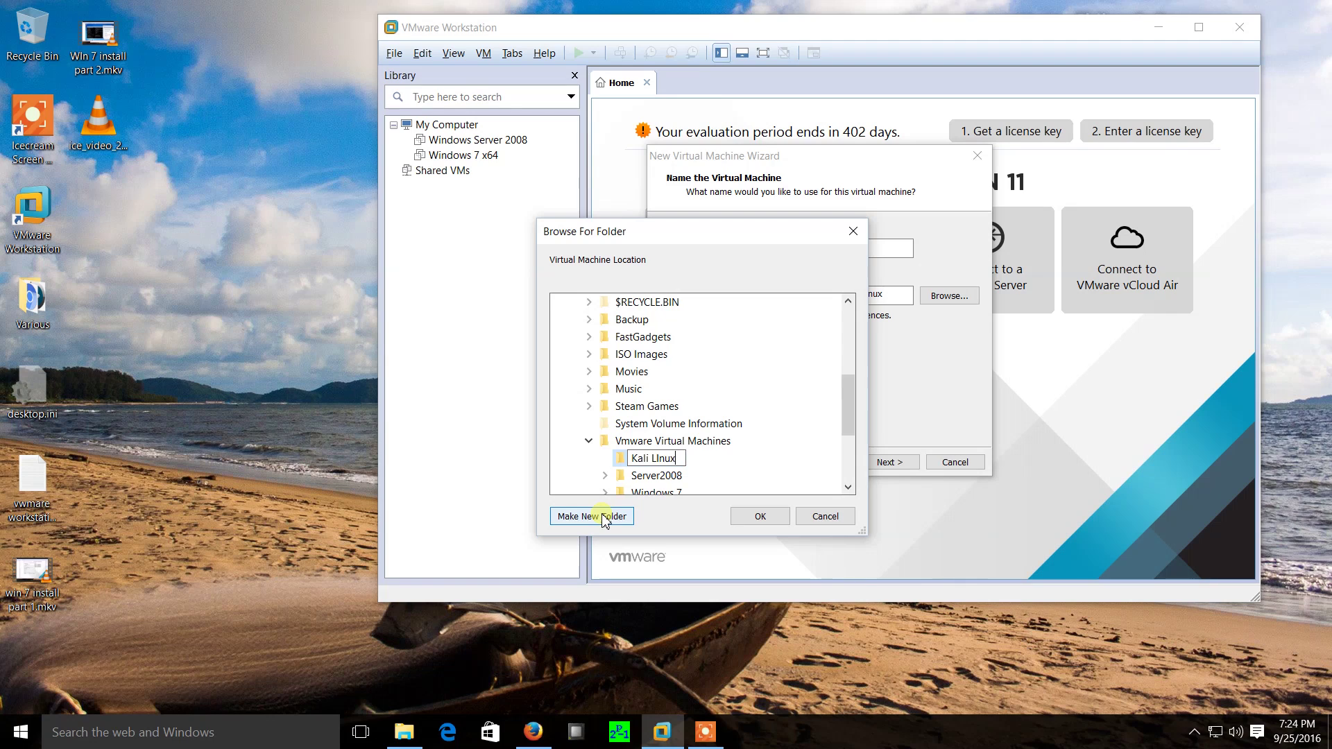
pyautogui.write('x')
pyautogui.press('BackSpace')
pyautogui.click(758, 517)
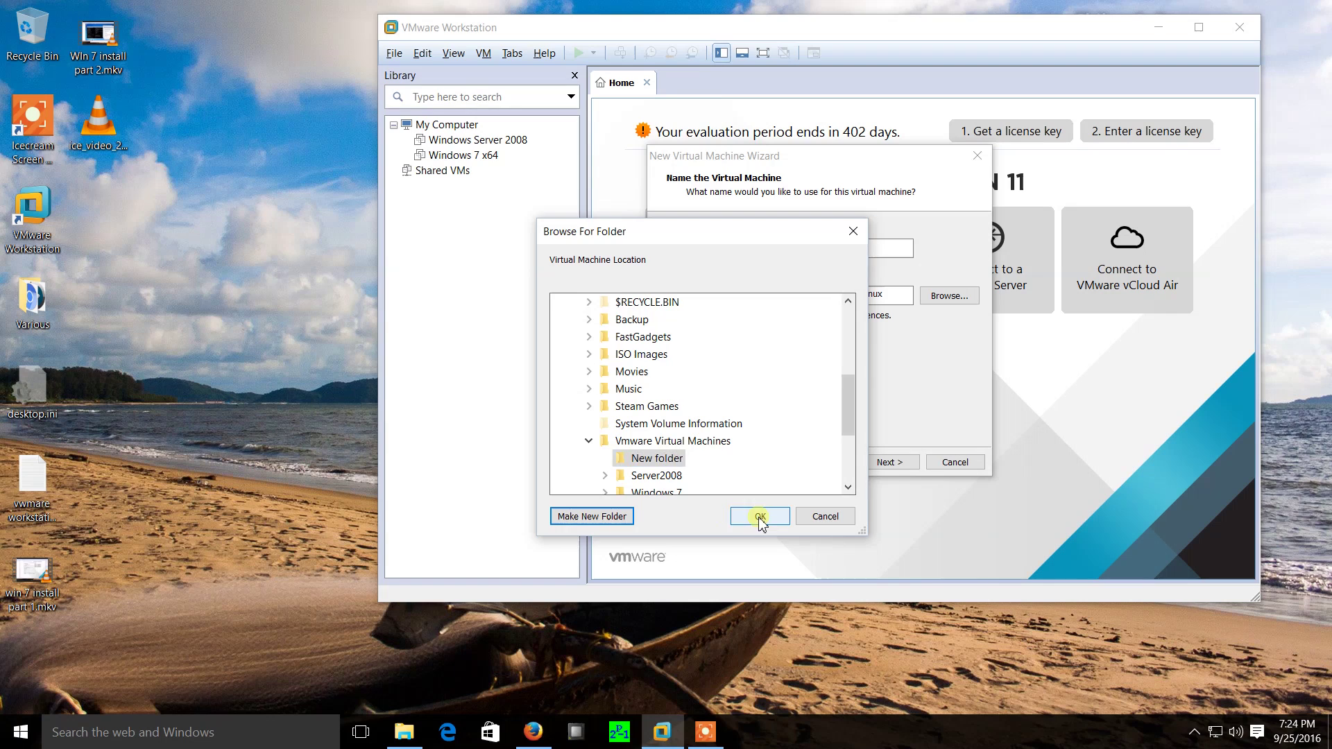
pyautogui.click(761, 517)
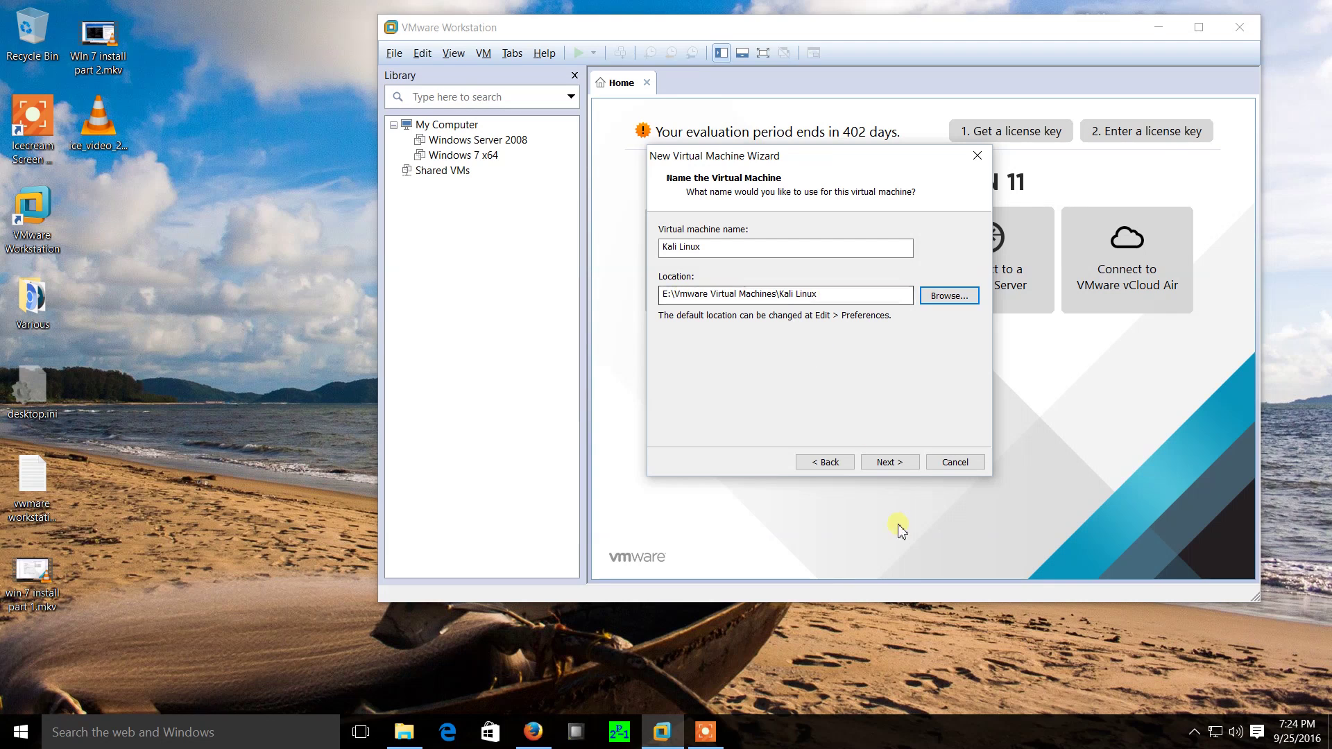
pyautogui.click(896, 462)
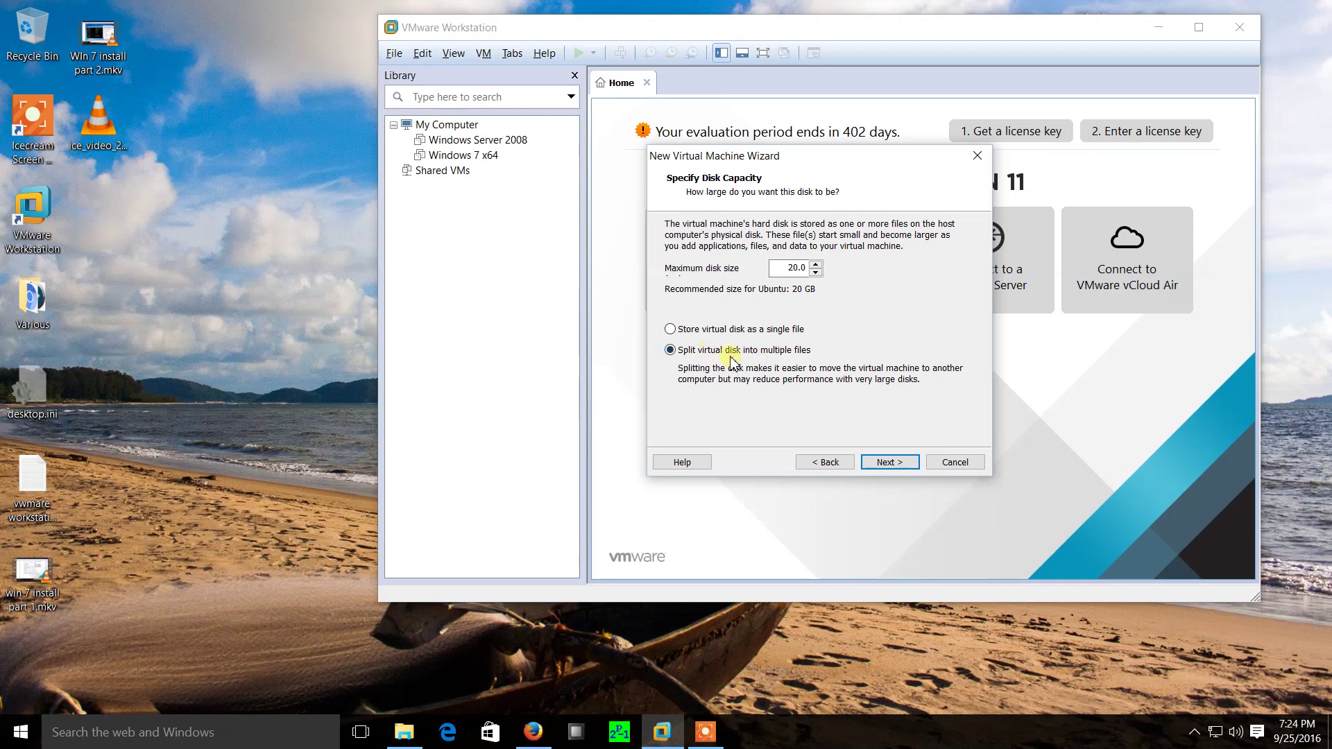
# Keep the 20 GB split disk and finish creating the Kali Linux VM.
pyautogui.click(893, 465)
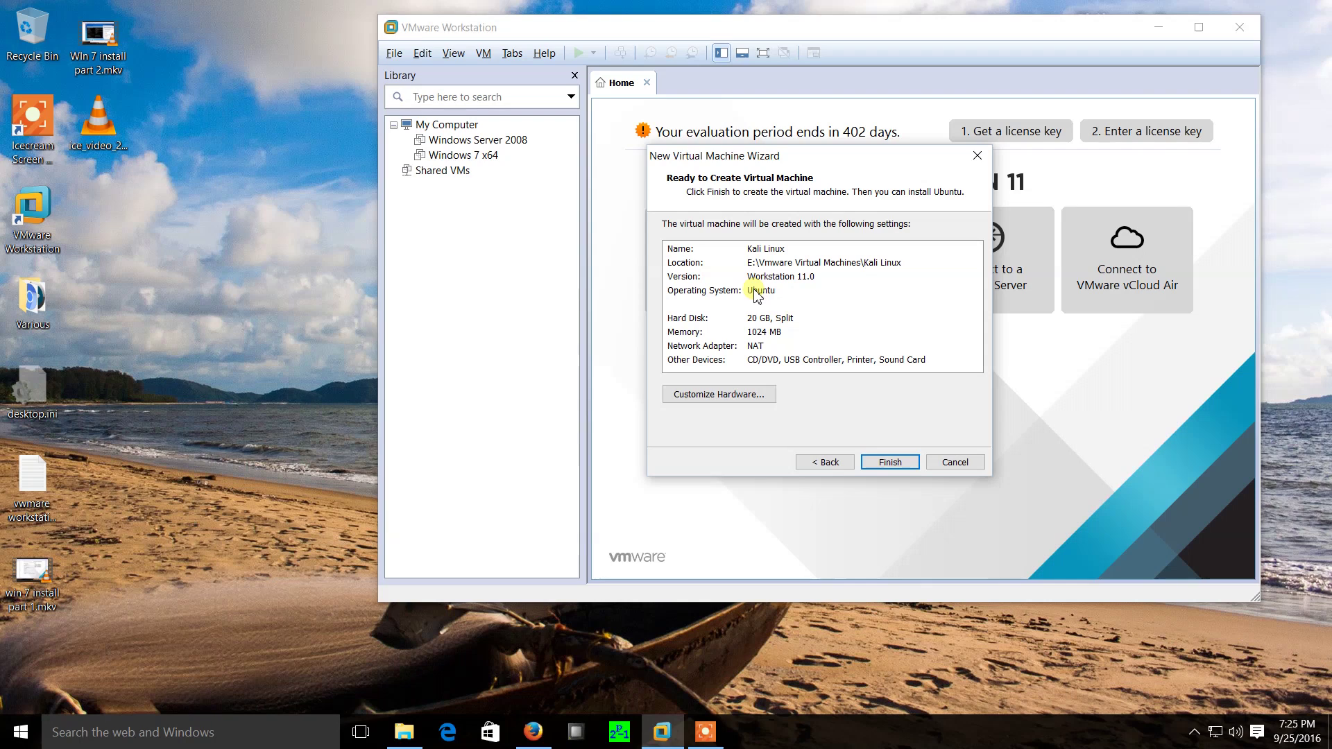
pyautogui.click(880, 464)
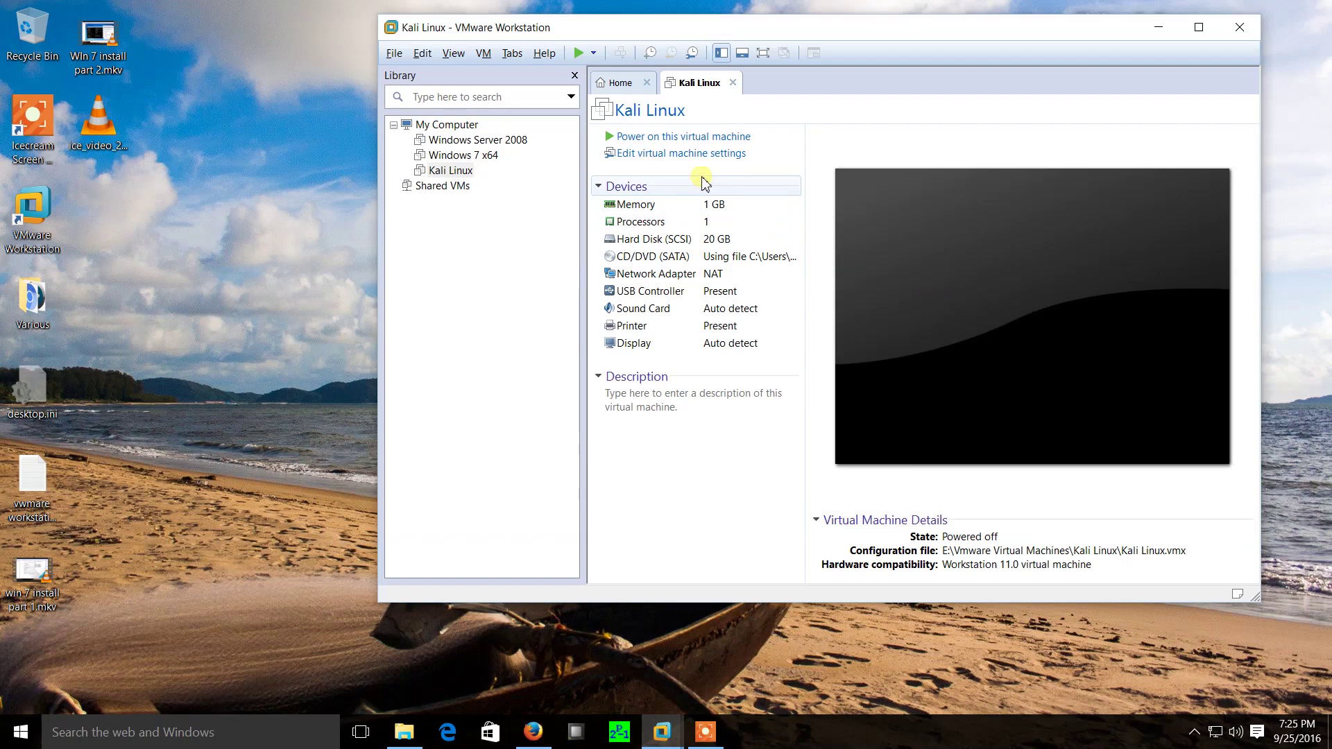
# Power on the Kali Linux VM and launch the Graphical install boot option.
pyautogui.click(659, 136)
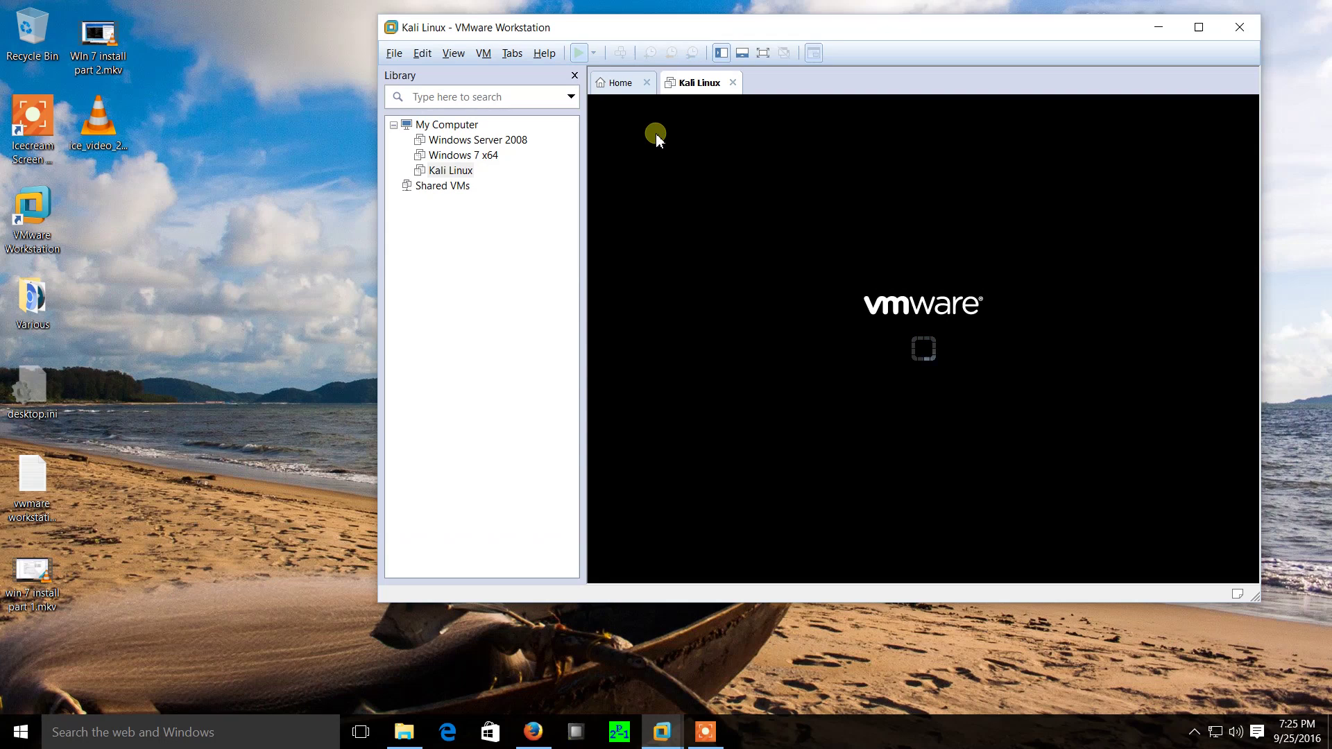
pyautogui.moveTo(796, 24); pyautogui.dragTo(702, 45)
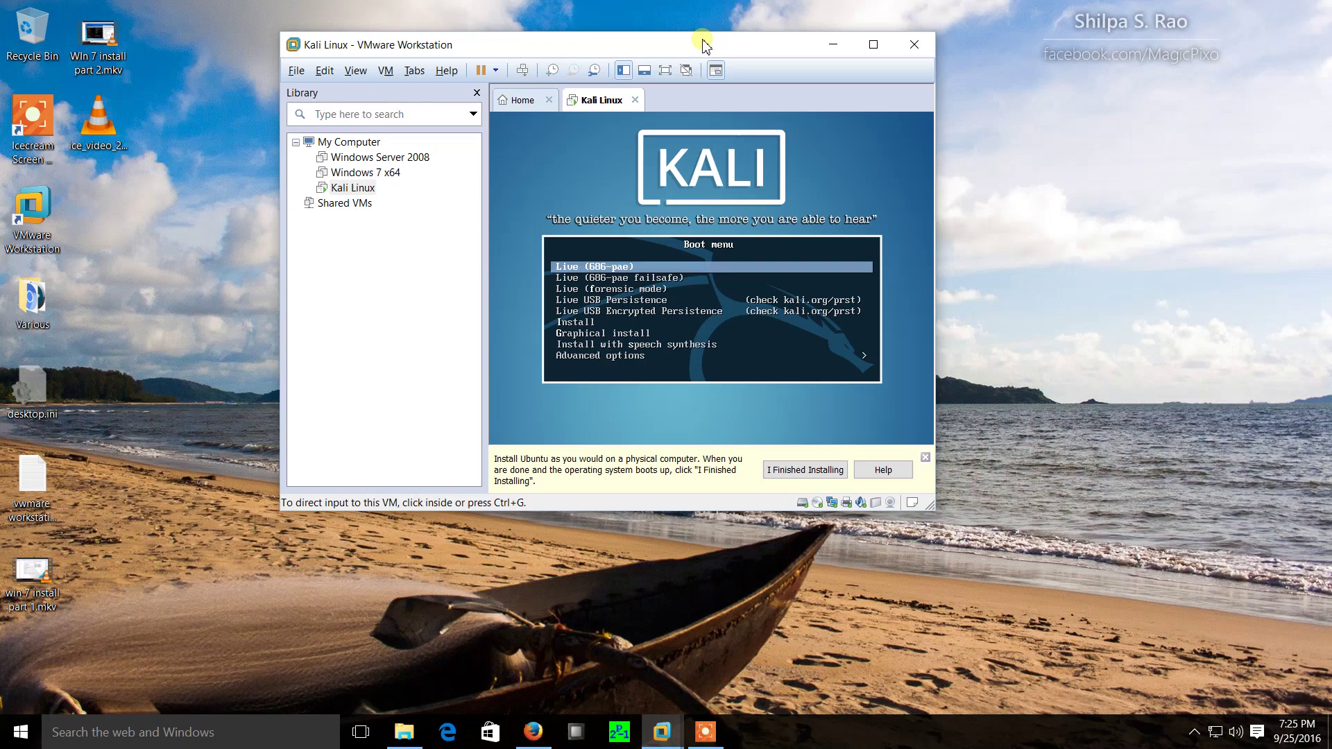
pyautogui.click(701, 334)
pyautogui.press('Down')
pyautogui.press('Down')
pyautogui.press('Down')
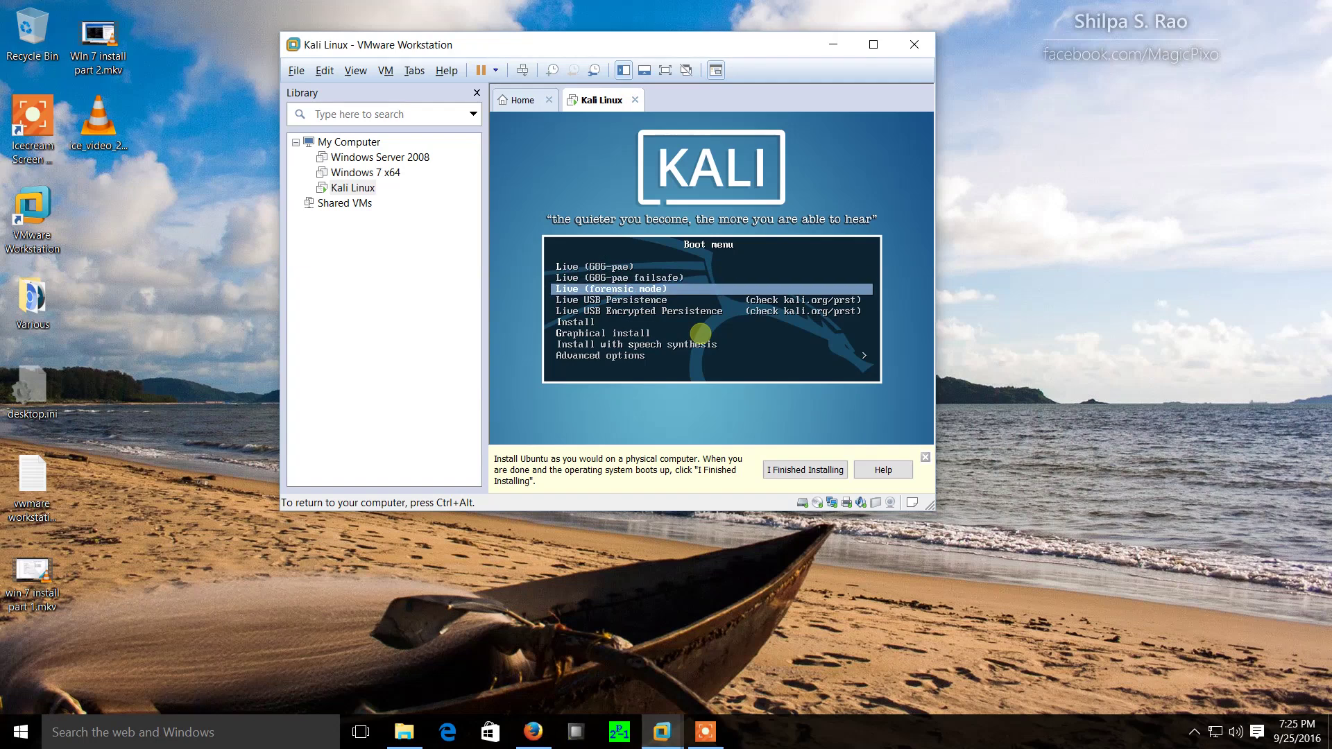
pyautogui.press('Up')
pyautogui.press('Up')
pyautogui.press('Up')
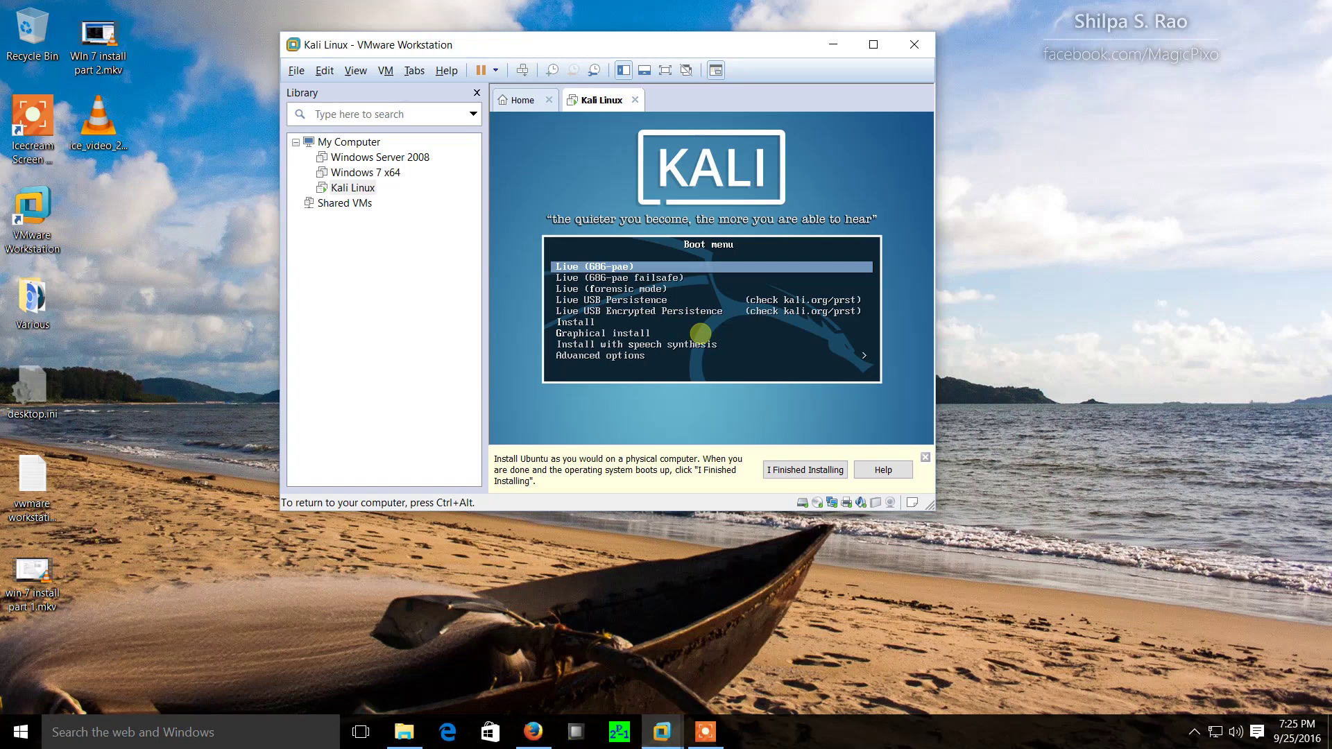
pyautogui.press('Down')
pyautogui.press('Down')
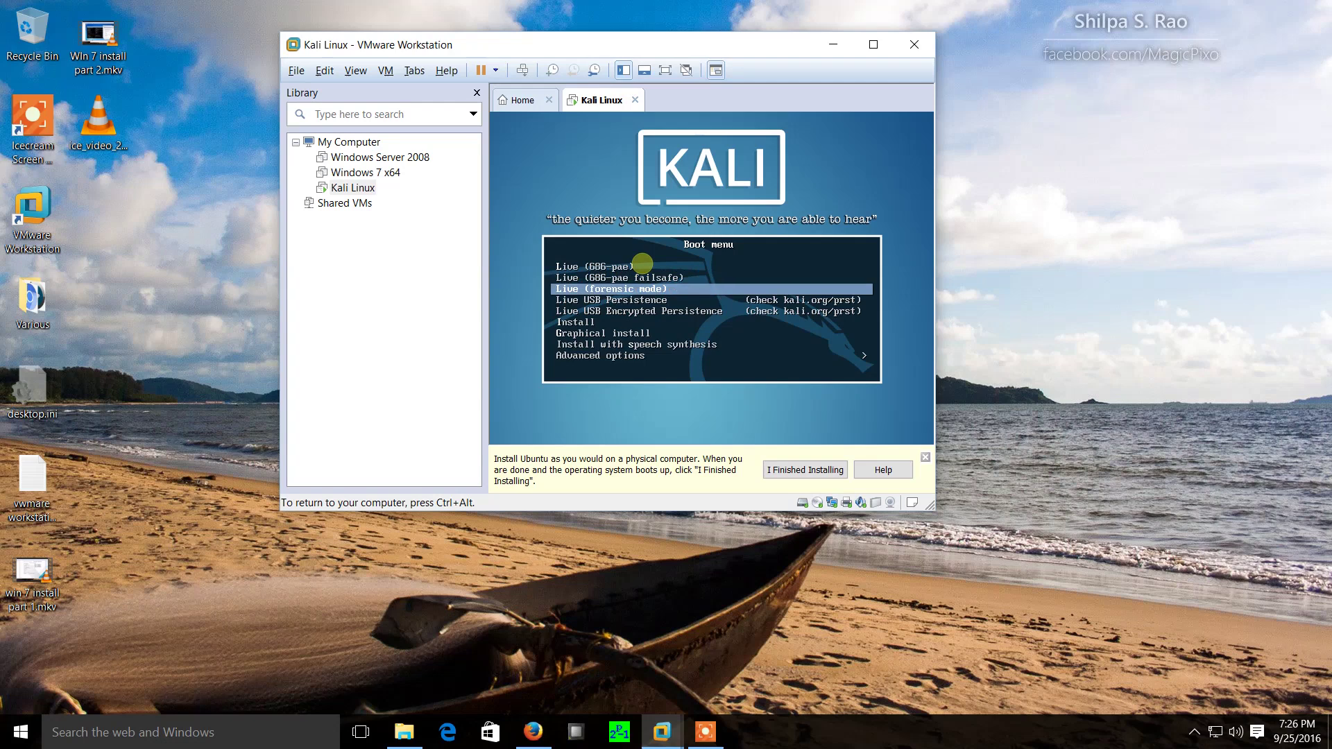
pyautogui.press('Down')
pyautogui.press('Down')
pyautogui.press('Down')
pyautogui.press('Down')
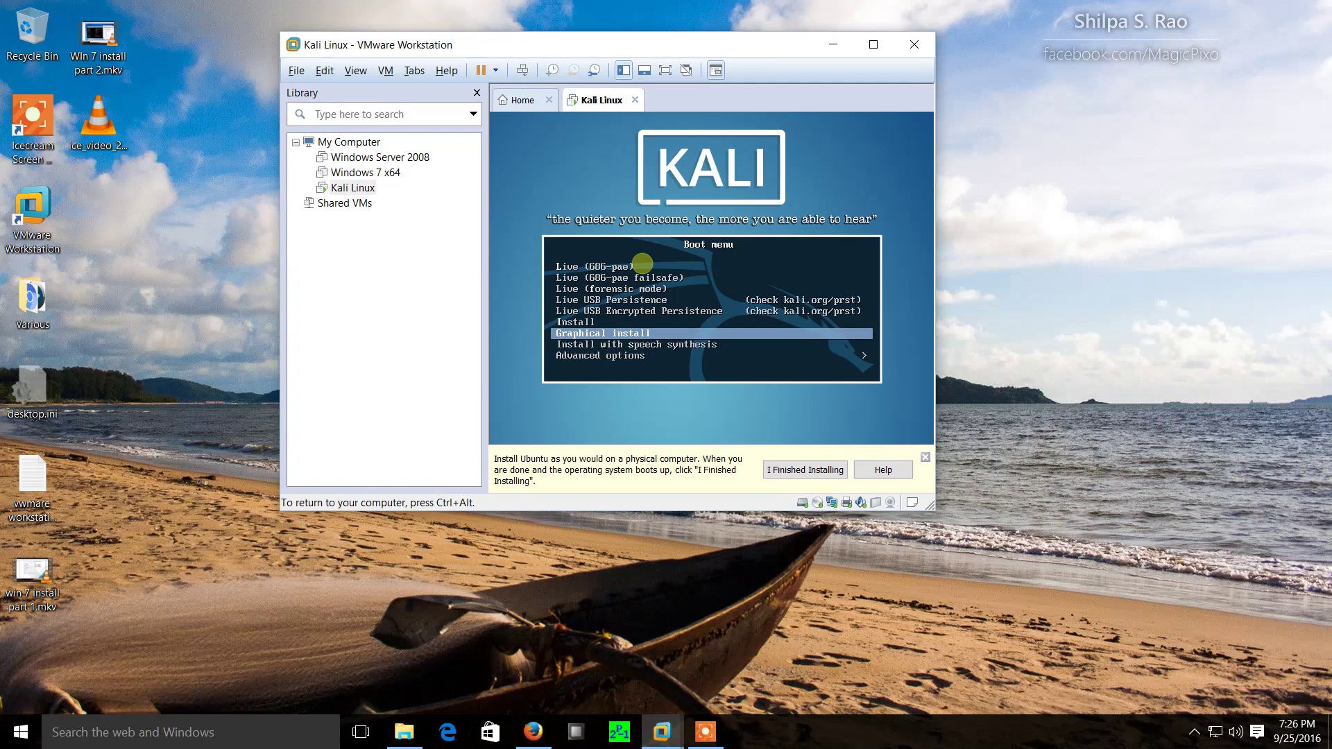
pyautogui.press('Return')
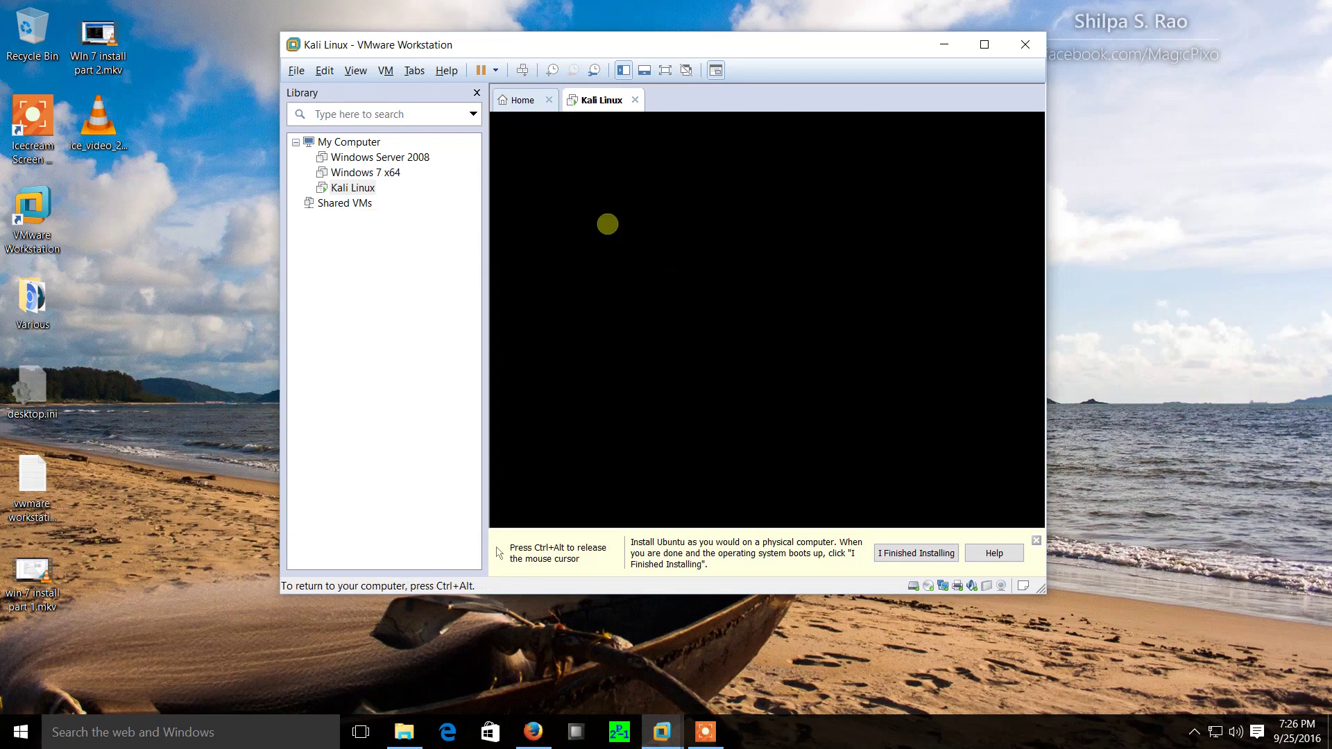
# Toggle input capture and nudge the window while the installer loads its language page.
pyautogui.hotkey('ctrl', 'alt')
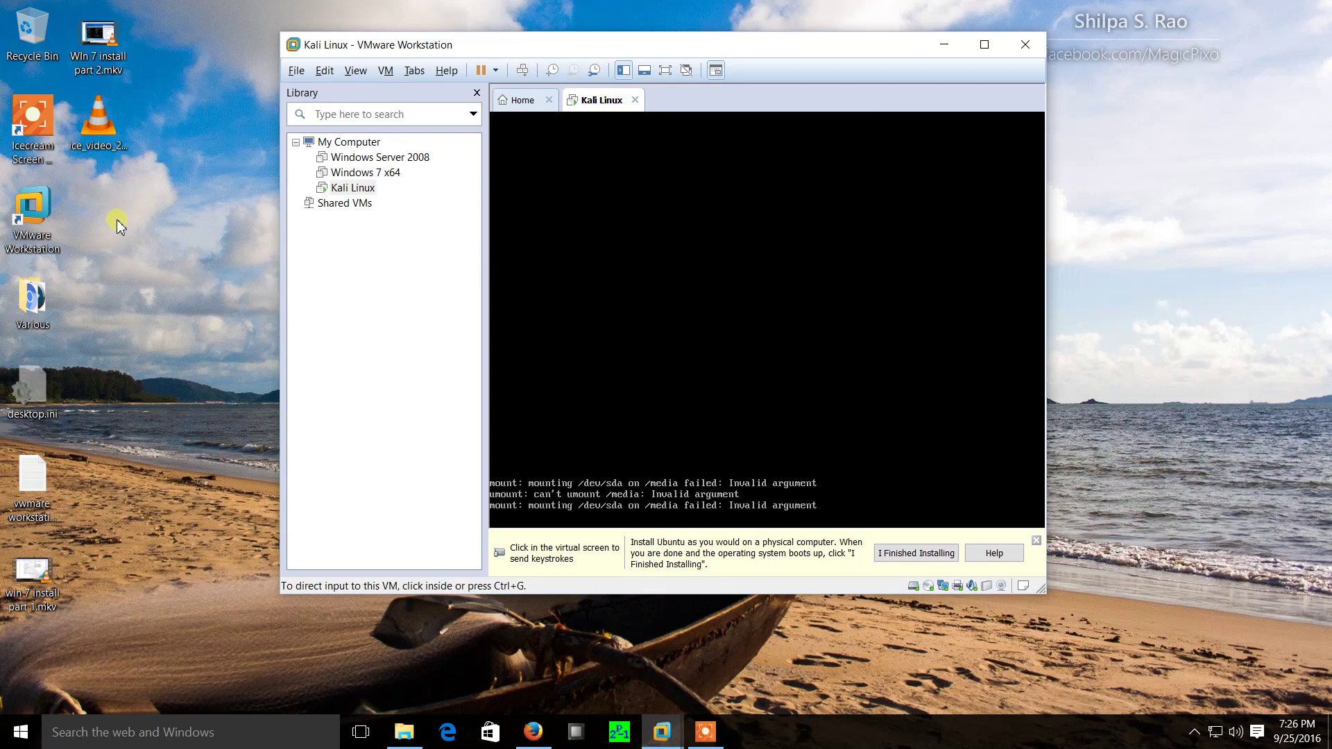
pyautogui.hotkey('ctrl', 'g')
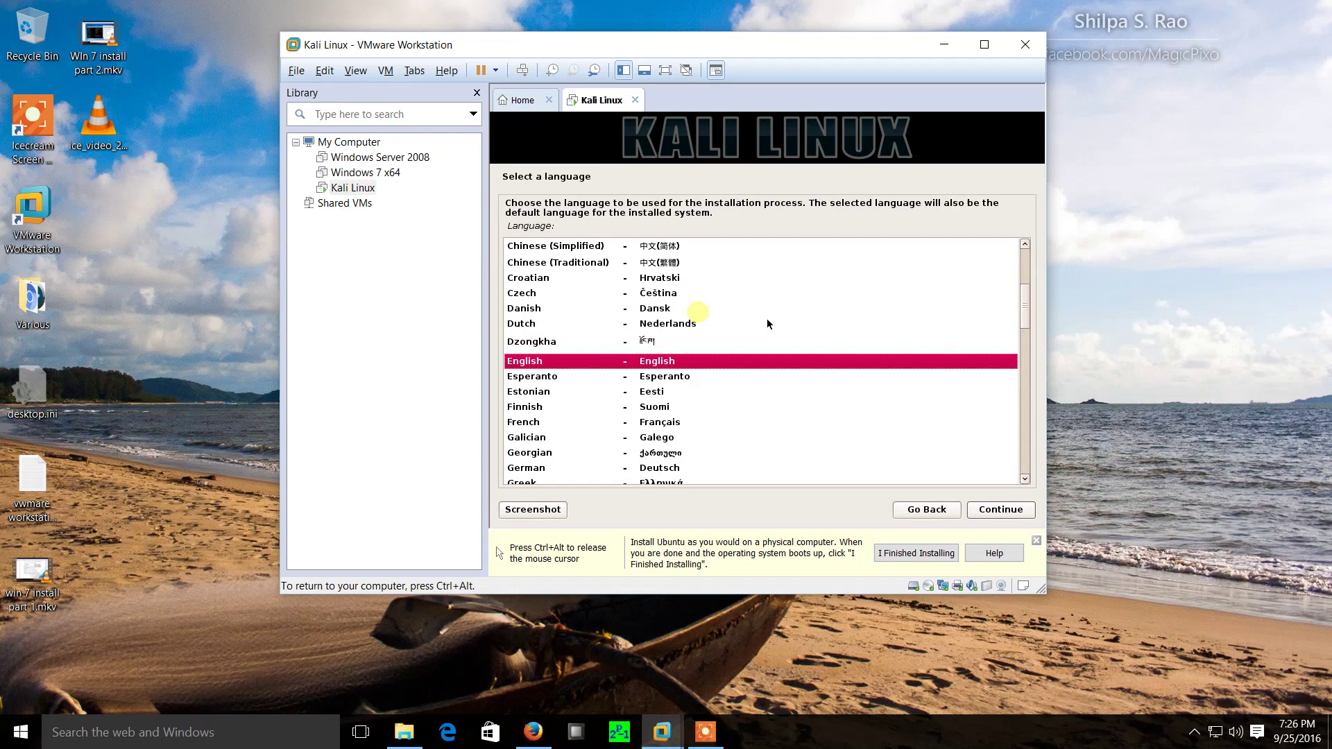
pyautogui.hotkey('ctrl', 'alt')
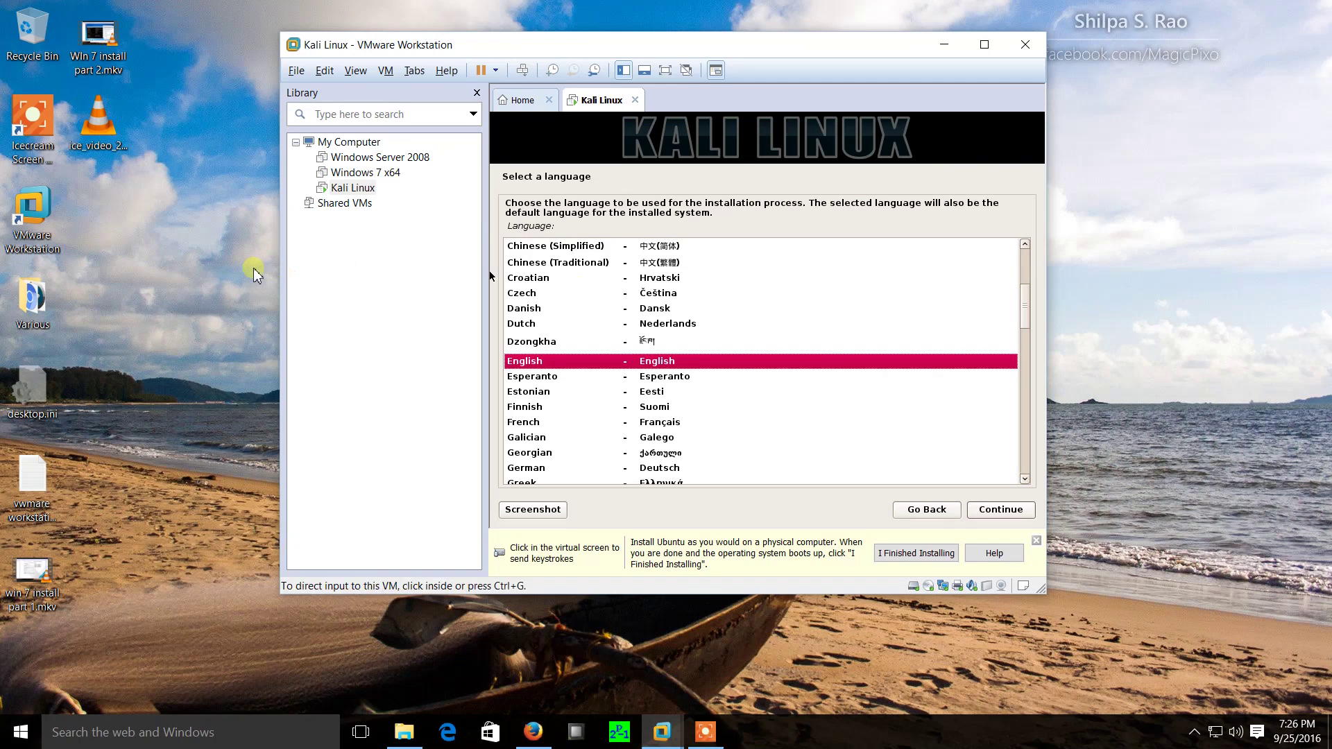
pyautogui.click(544, 335)
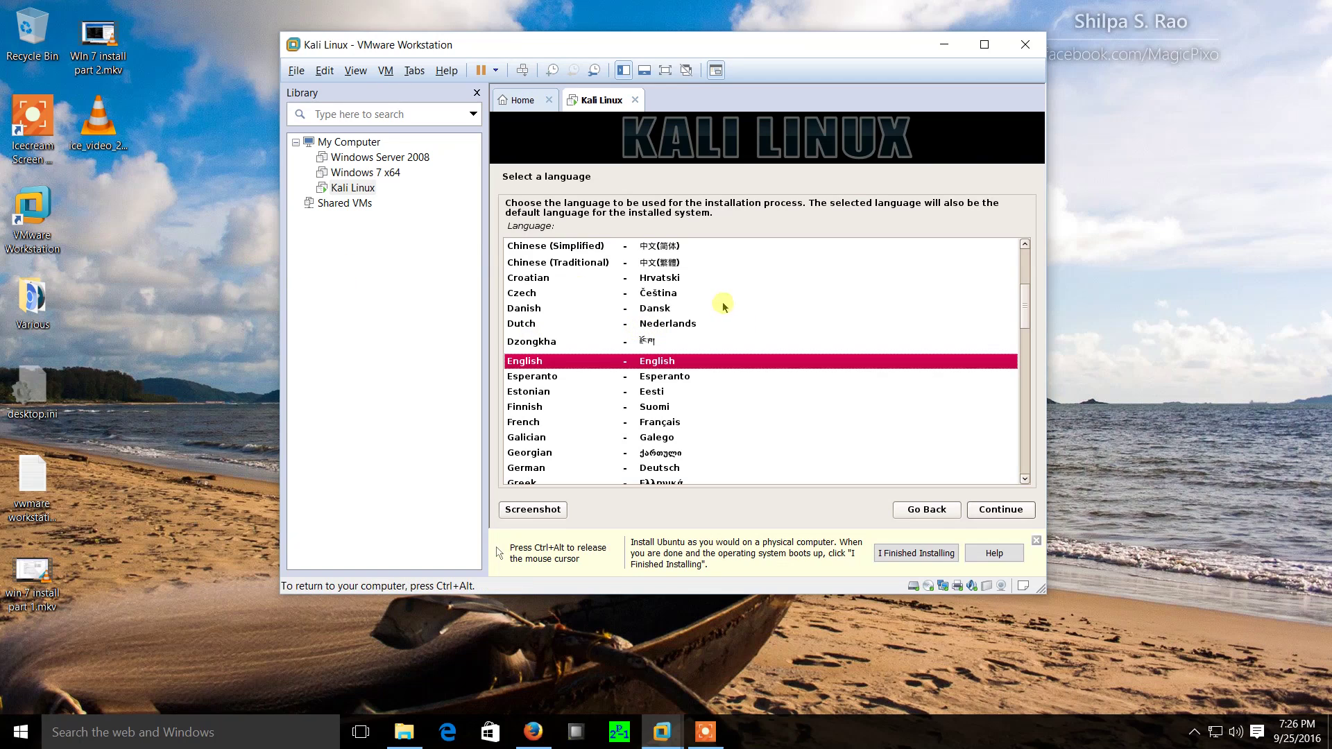
pyautogui.hotkey('ctrl', 'alt')
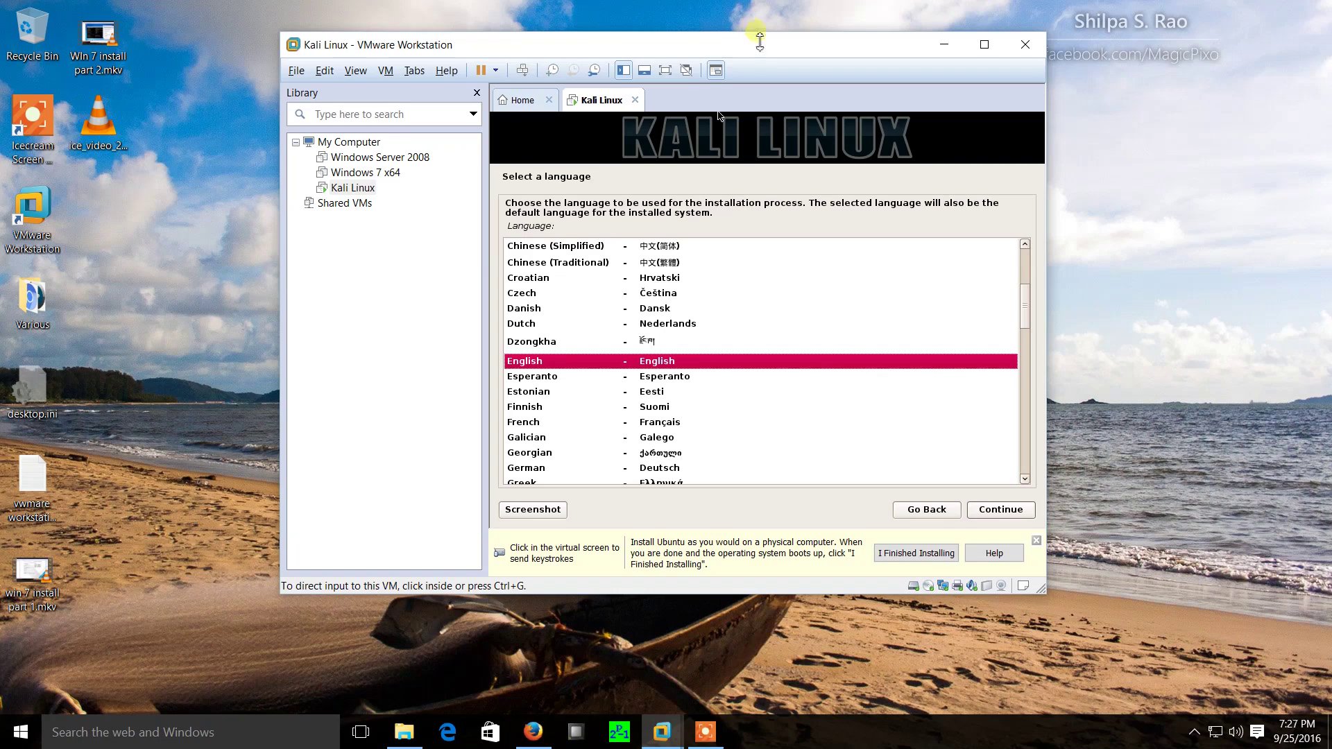
pyautogui.moveTo(754, 45); pyautogui.dragTo(706, 35)
pyautogui.click(727, 389)
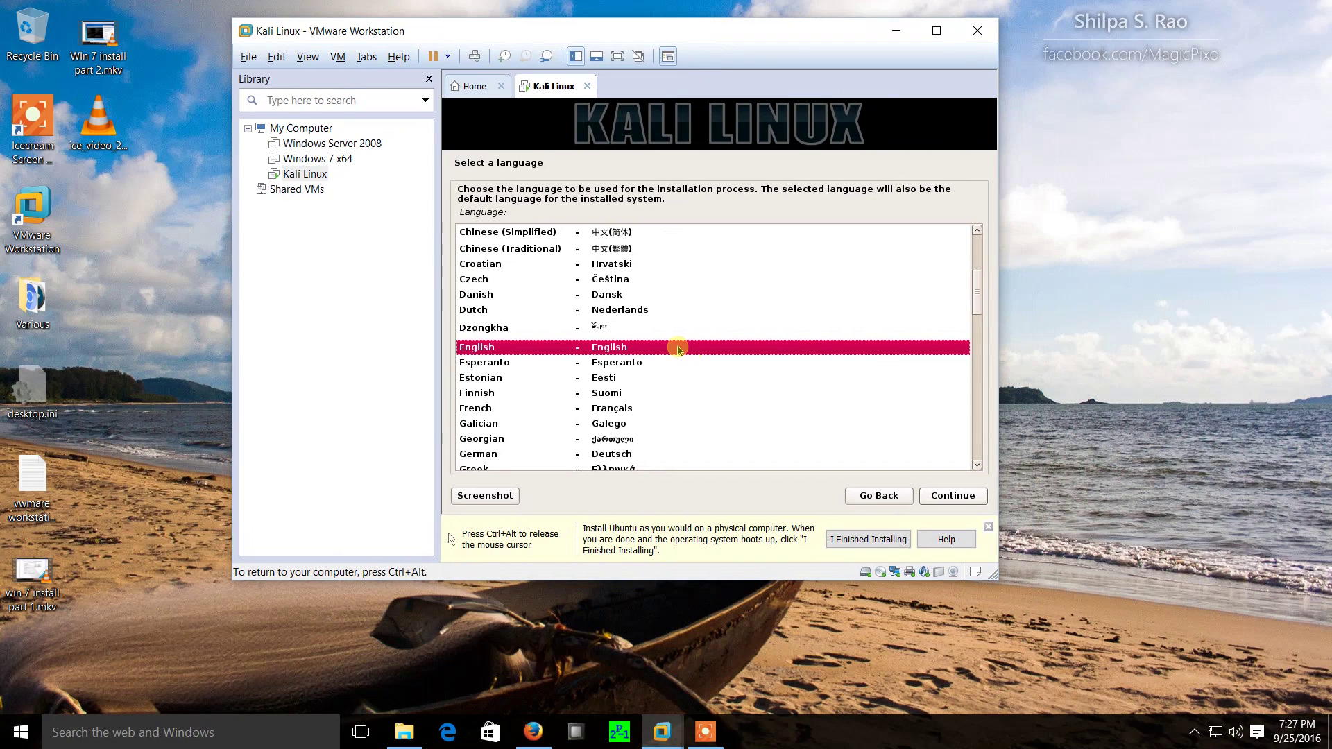
# Accept English, United States and the American English keymap in the installer.
pyautogui.click(944, 497)
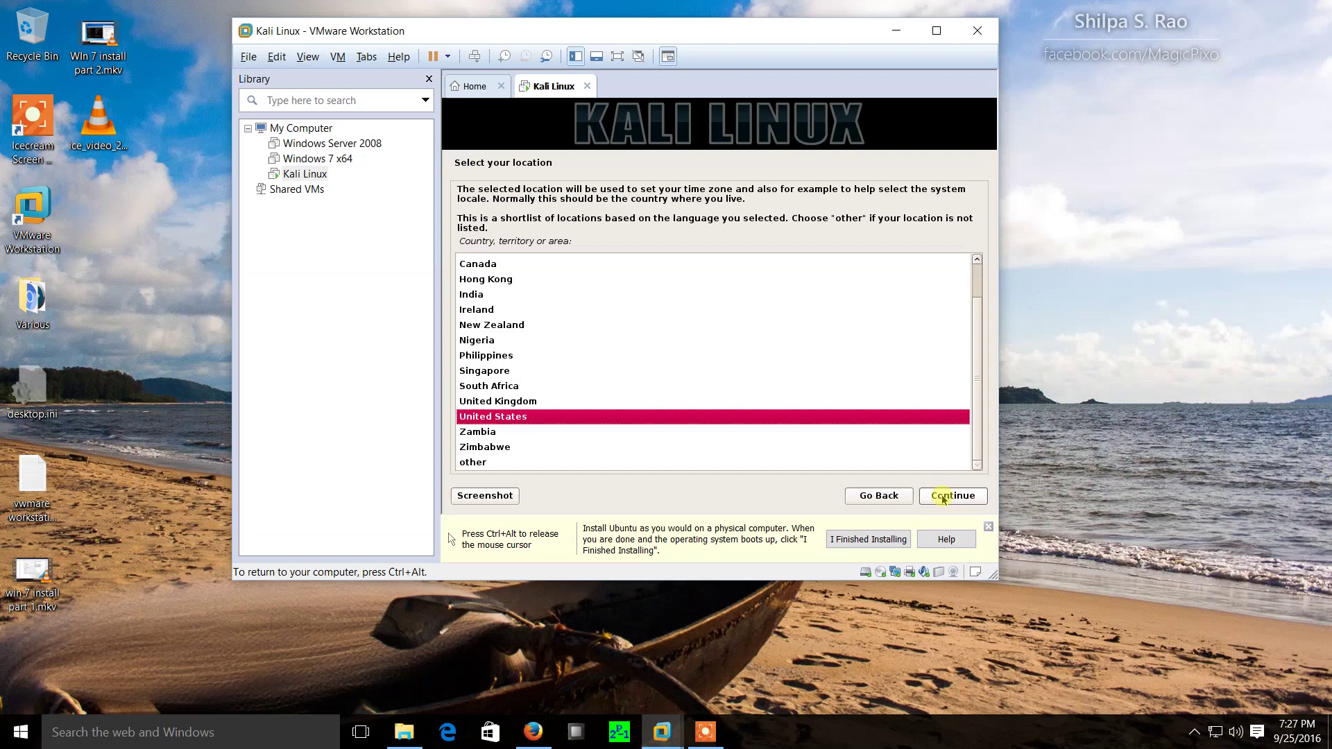
pyautogui.click(945, 497)
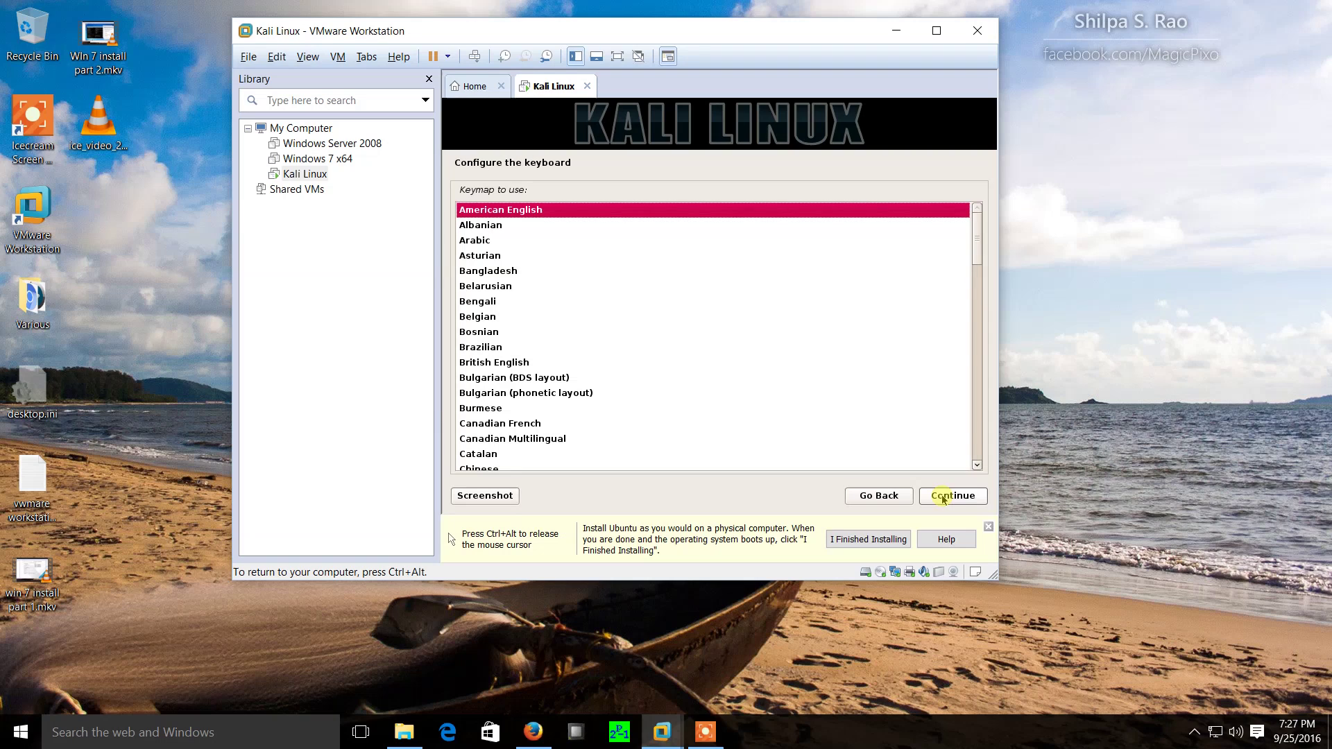
pyautogui.click(944, 496)
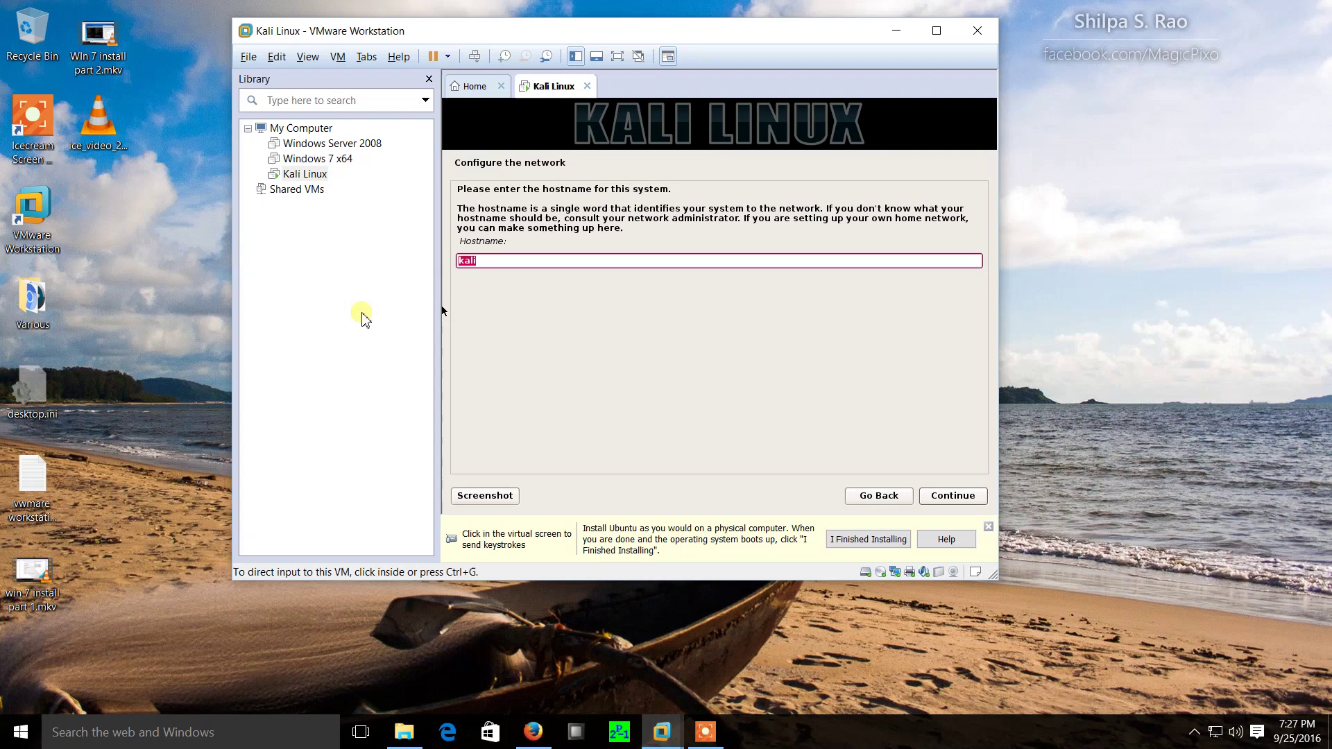
# Try kali_VM as the hostname, then go back after the invalid-name error.
pyautogui.click(576, 333)
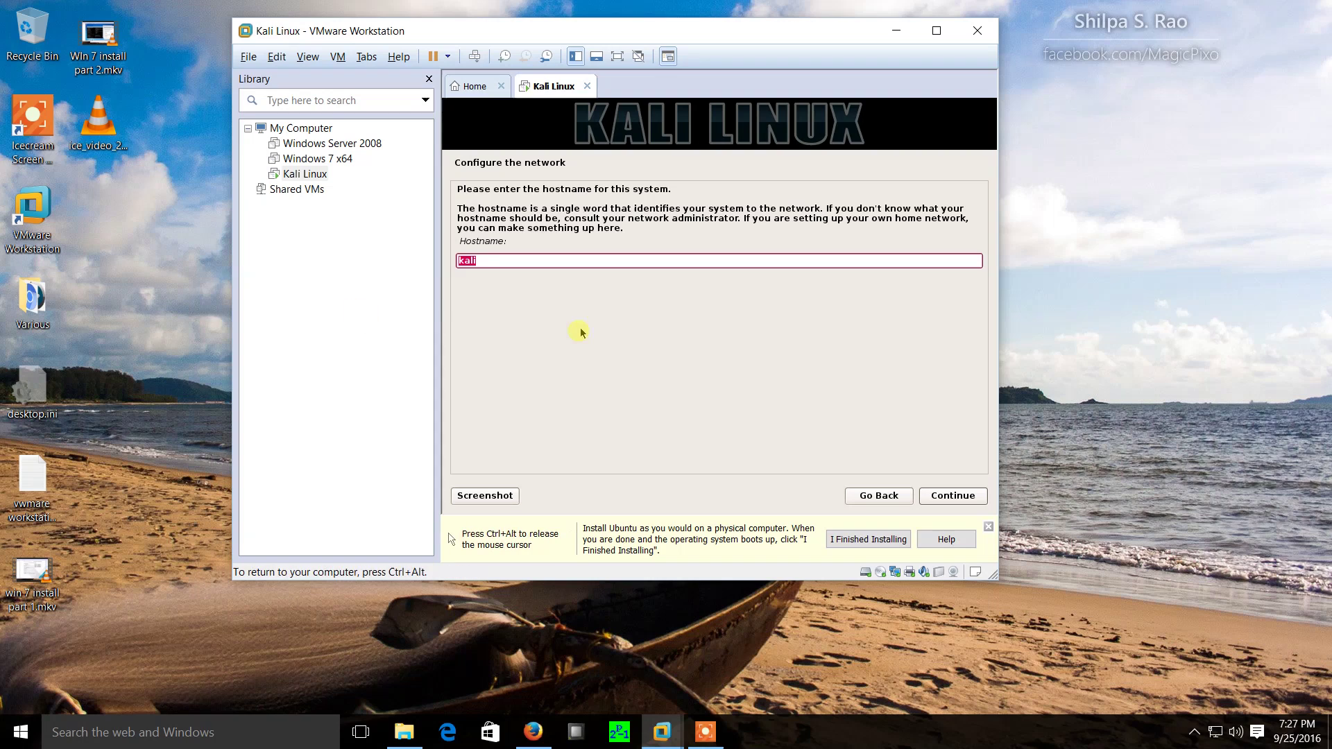
pyautogui.click(499, 257)
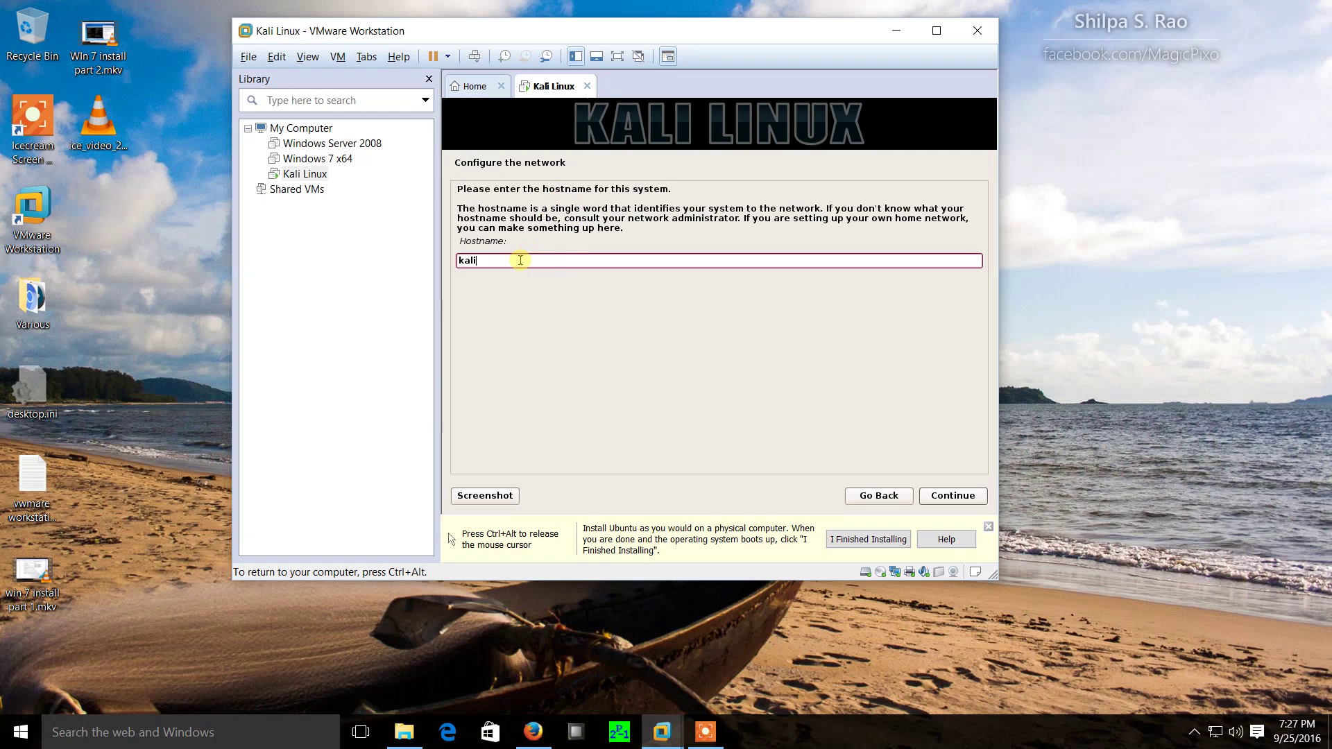
pyautogui.write('_VM')
pyautogui.click(955, 497)
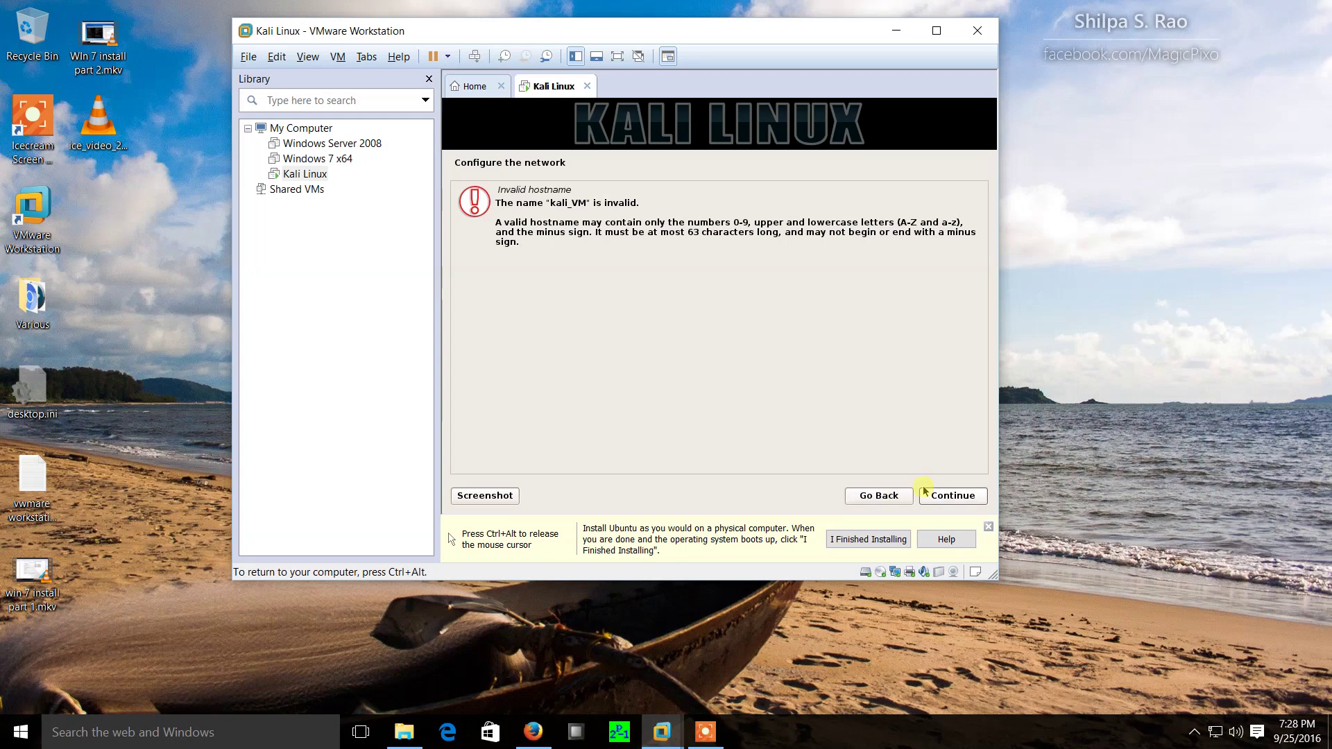
pyautogui.click(891, 495)
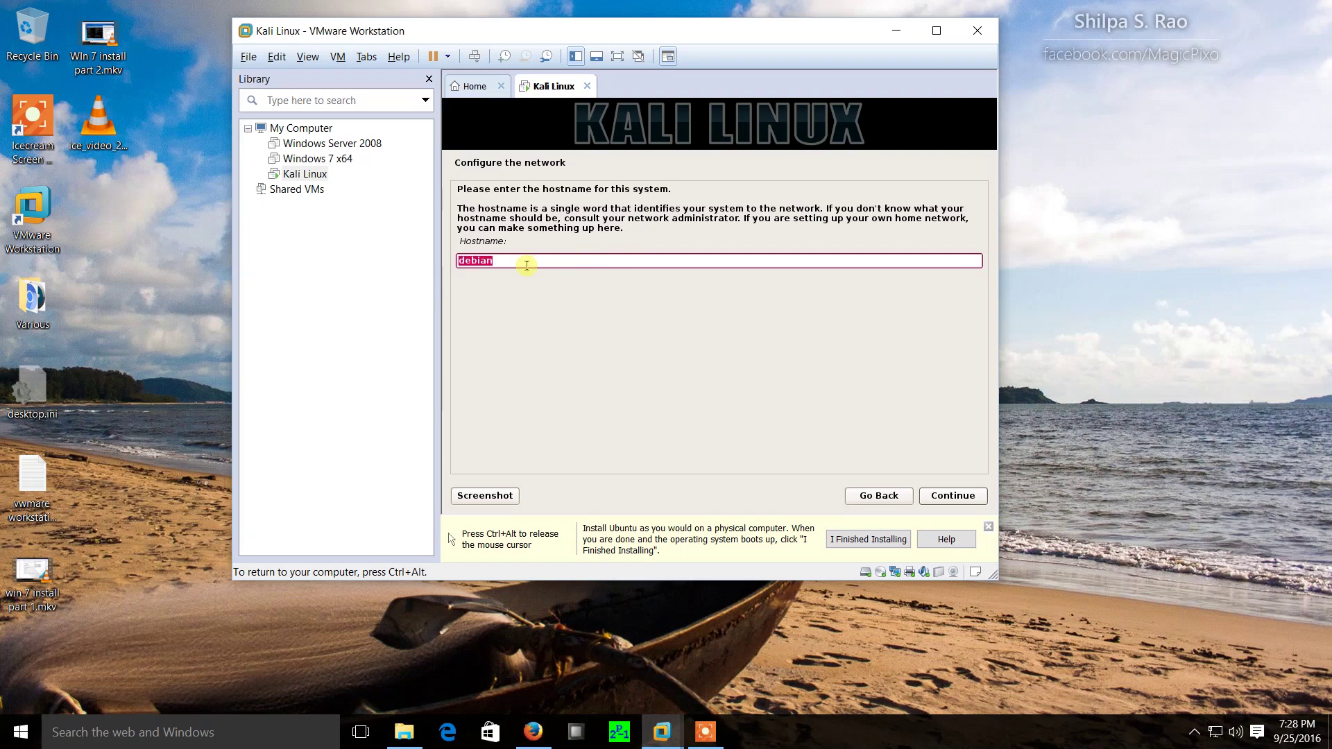
# Enter Kali-vm as the hostname and .home as the domain name.
pyautogui.write('Kalie')
pyautogui.write('vm')
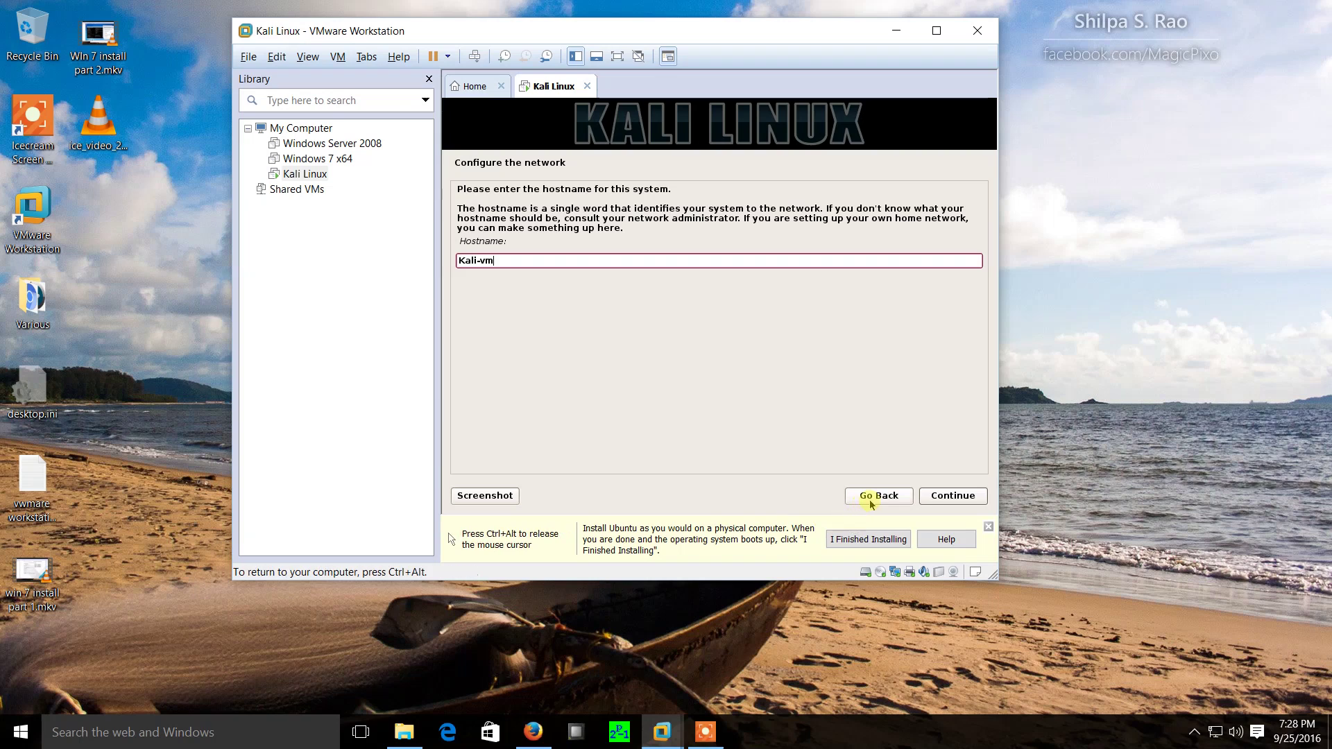
pyautogui.click(956, 496)
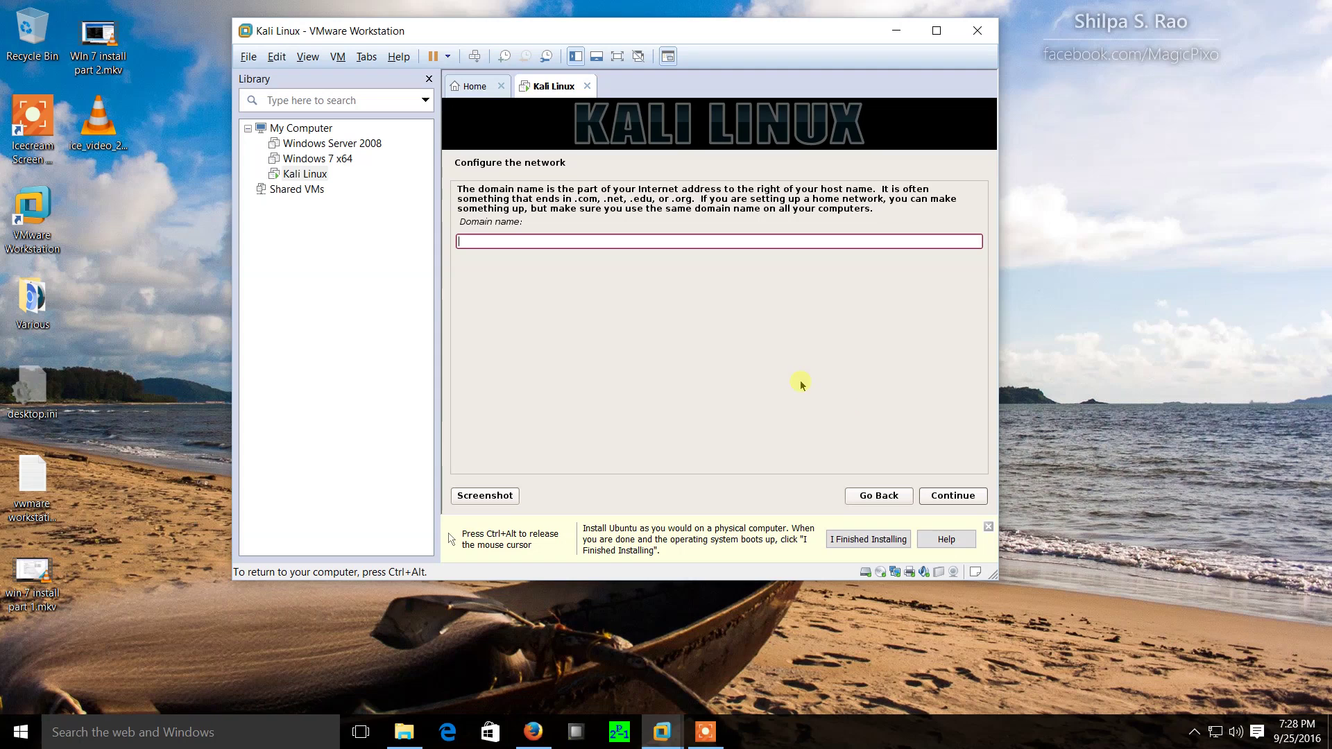
pyautogui.write('home')
pyautogui.click(969, 497)
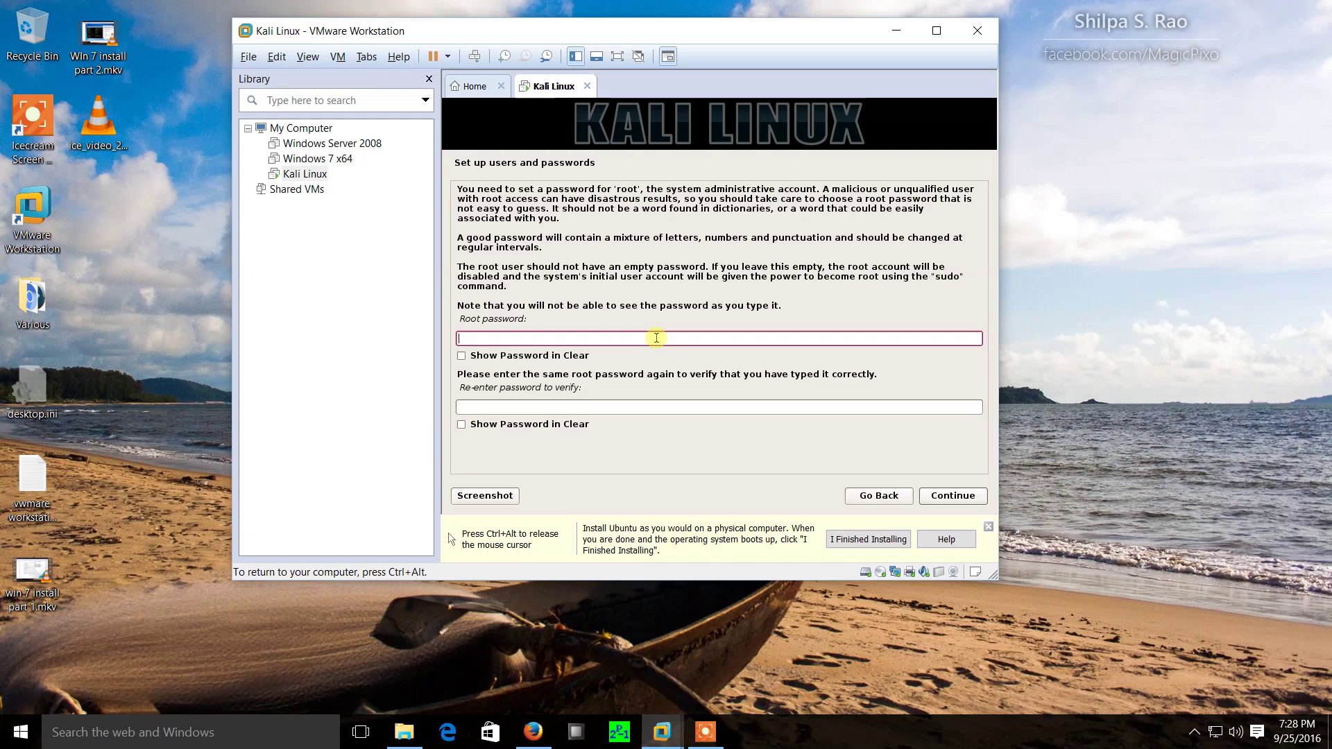
# Enter and verify the root password, showing it in clear text, and continue.
pyautogui.write('toortoor')
pyautogui.press('Tab')
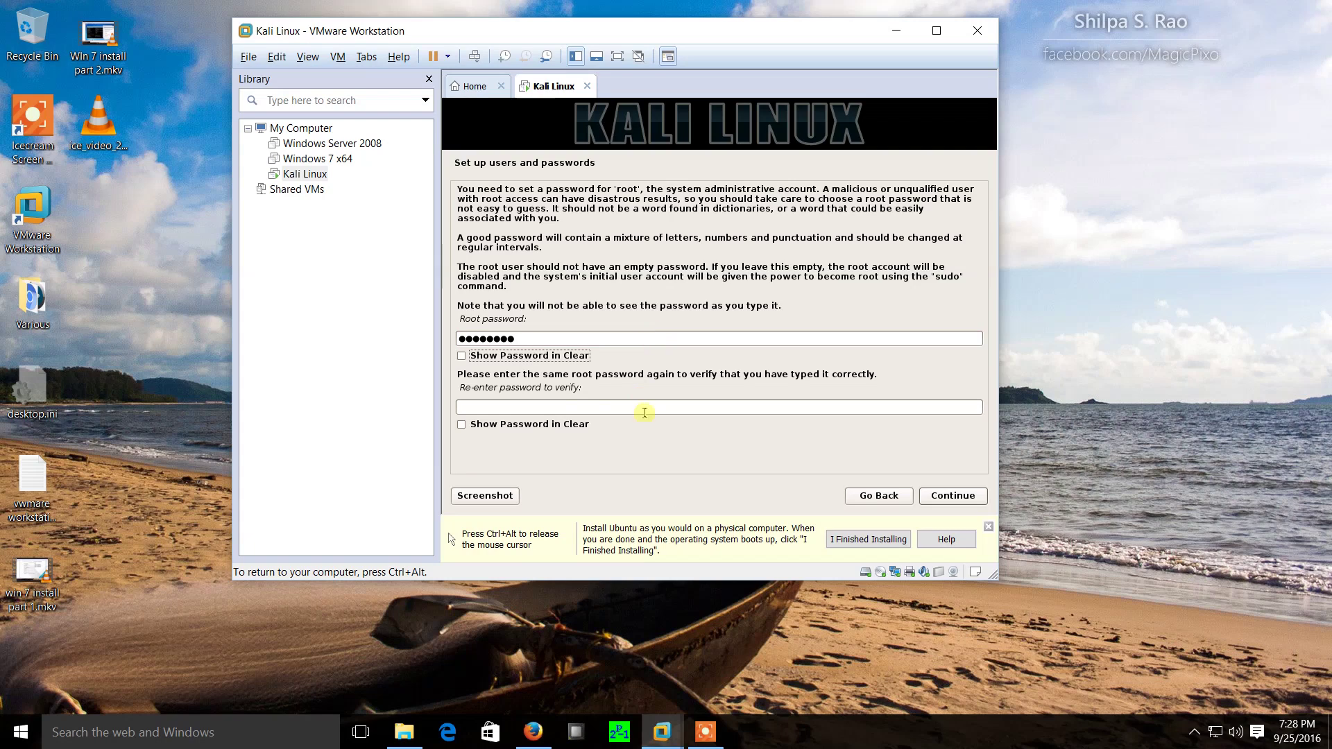
pyautogui.click(556, 408)
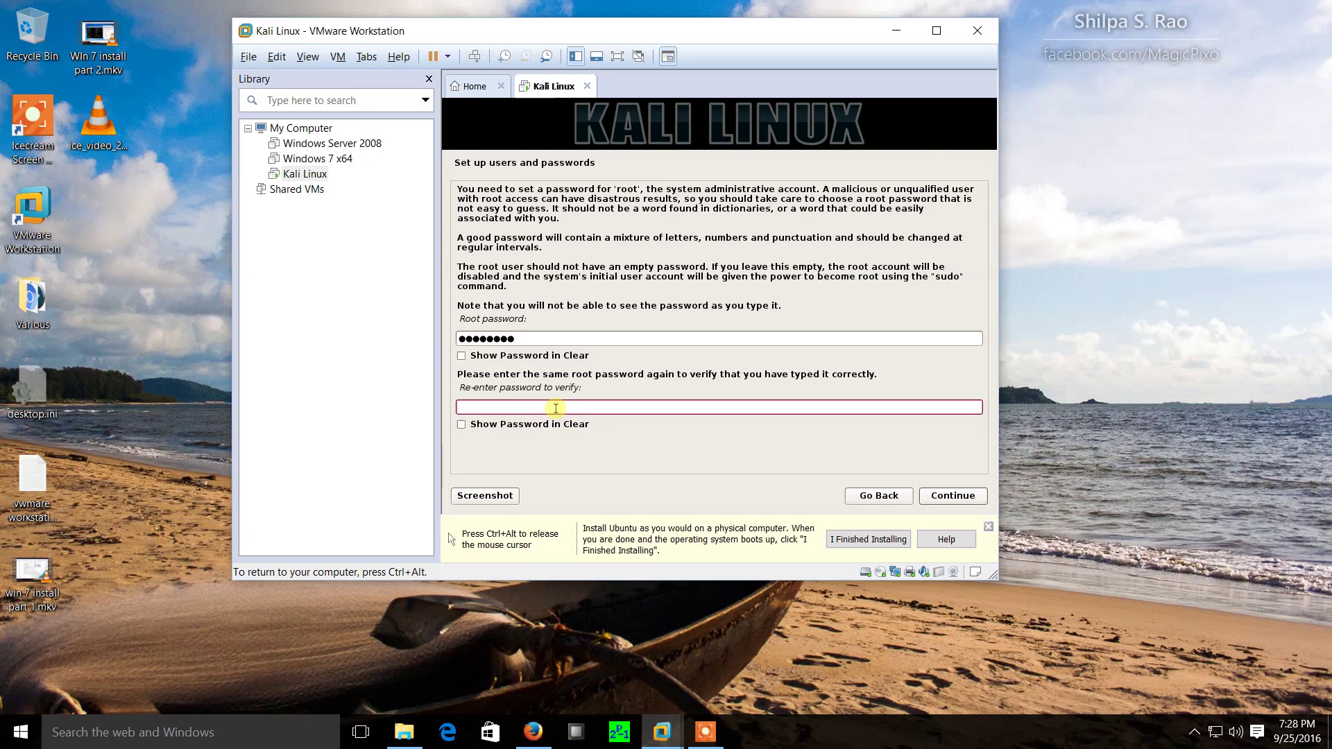
pyautogui.write('t')
pyautogui.write('•••••••')
pyautogui.click(462, 424)
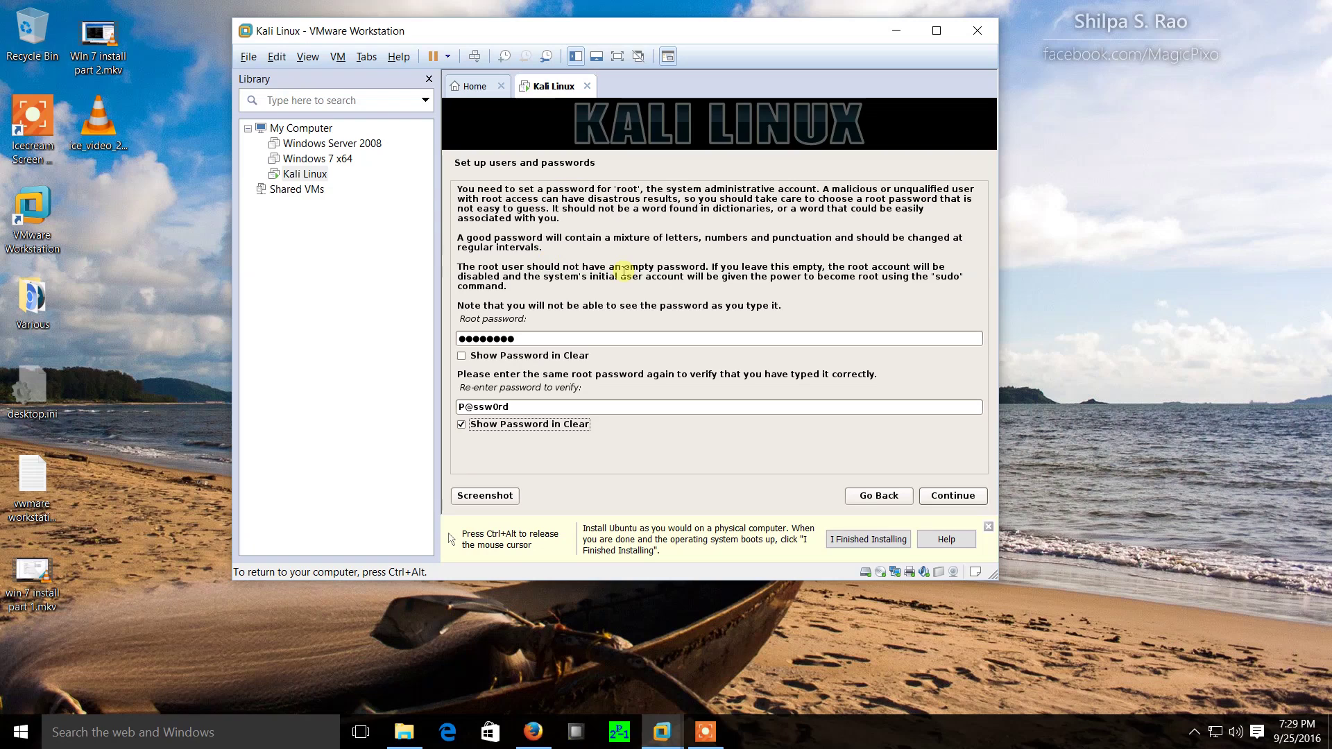
pyautogui.click(945, 497)
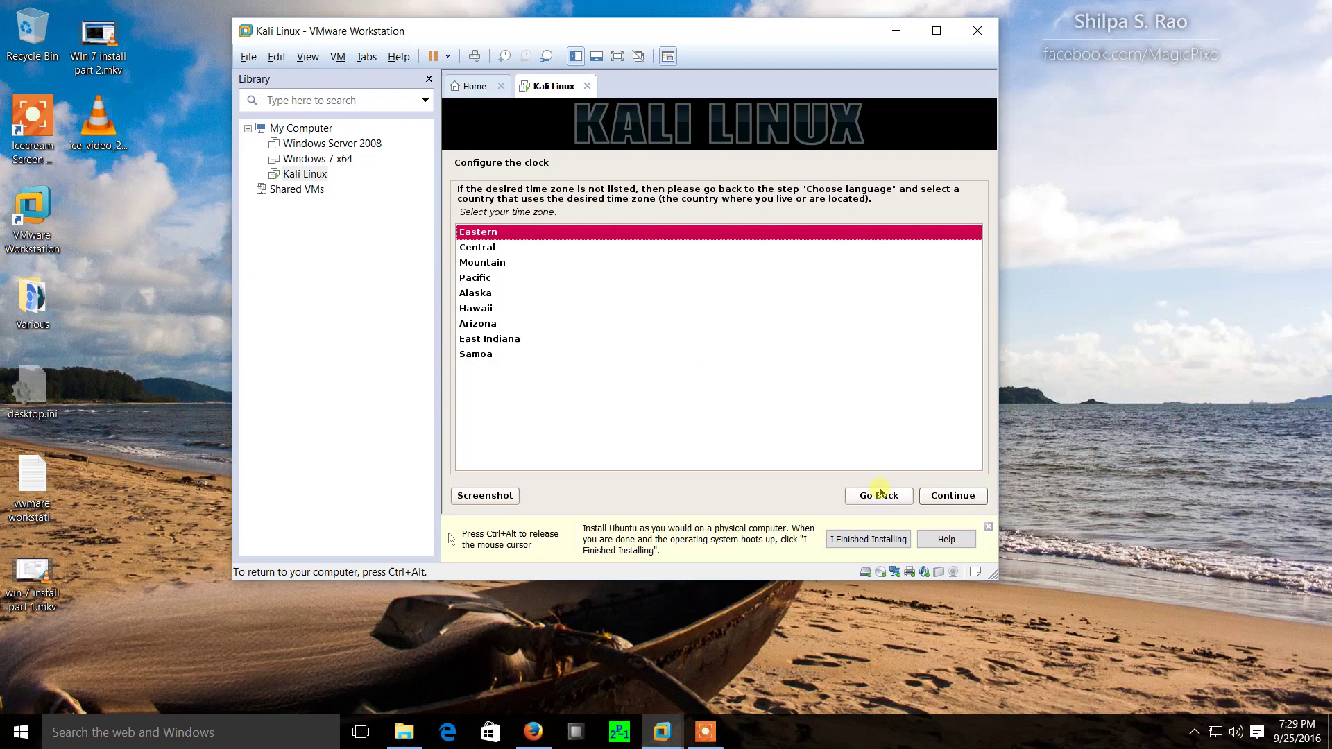
# Accept the Eastern time zone, then guided-partition the 21.5 GB disk as one partition.
pyautogui.click(951, 499)
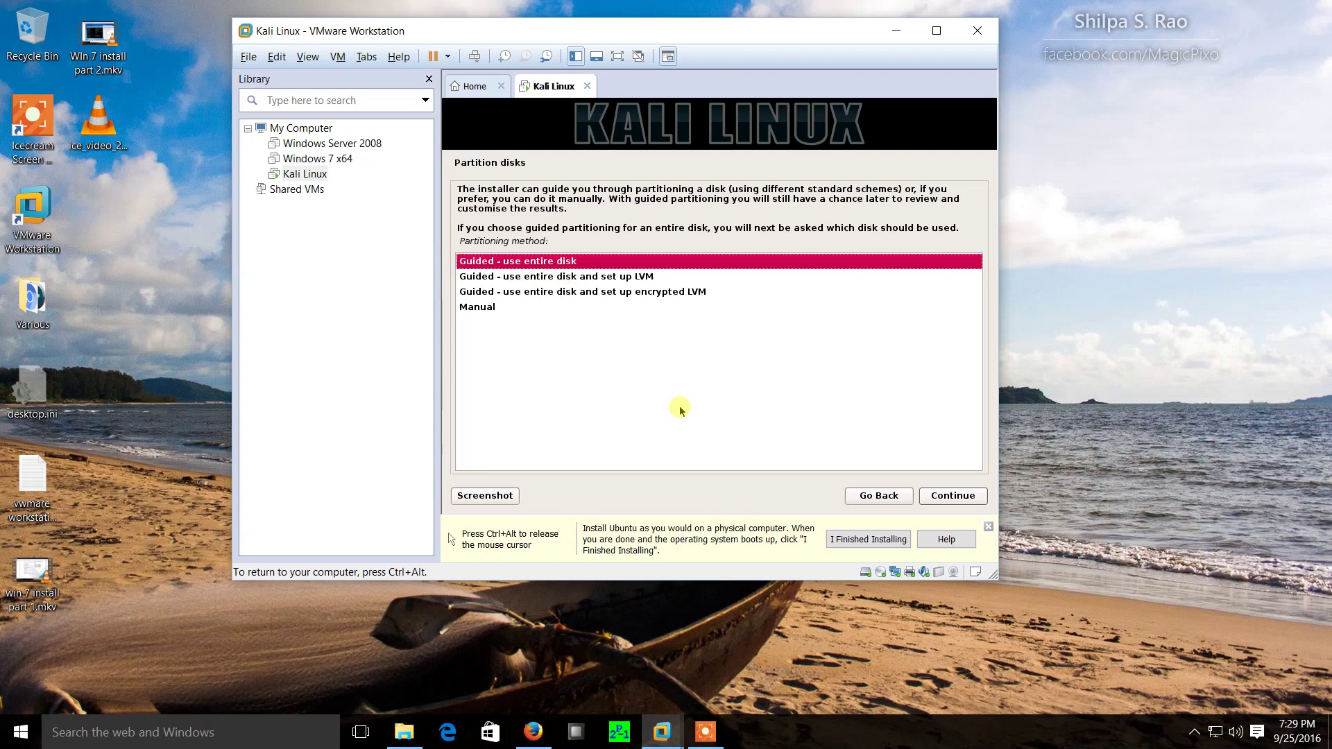
pyautogui.click(961, 497)
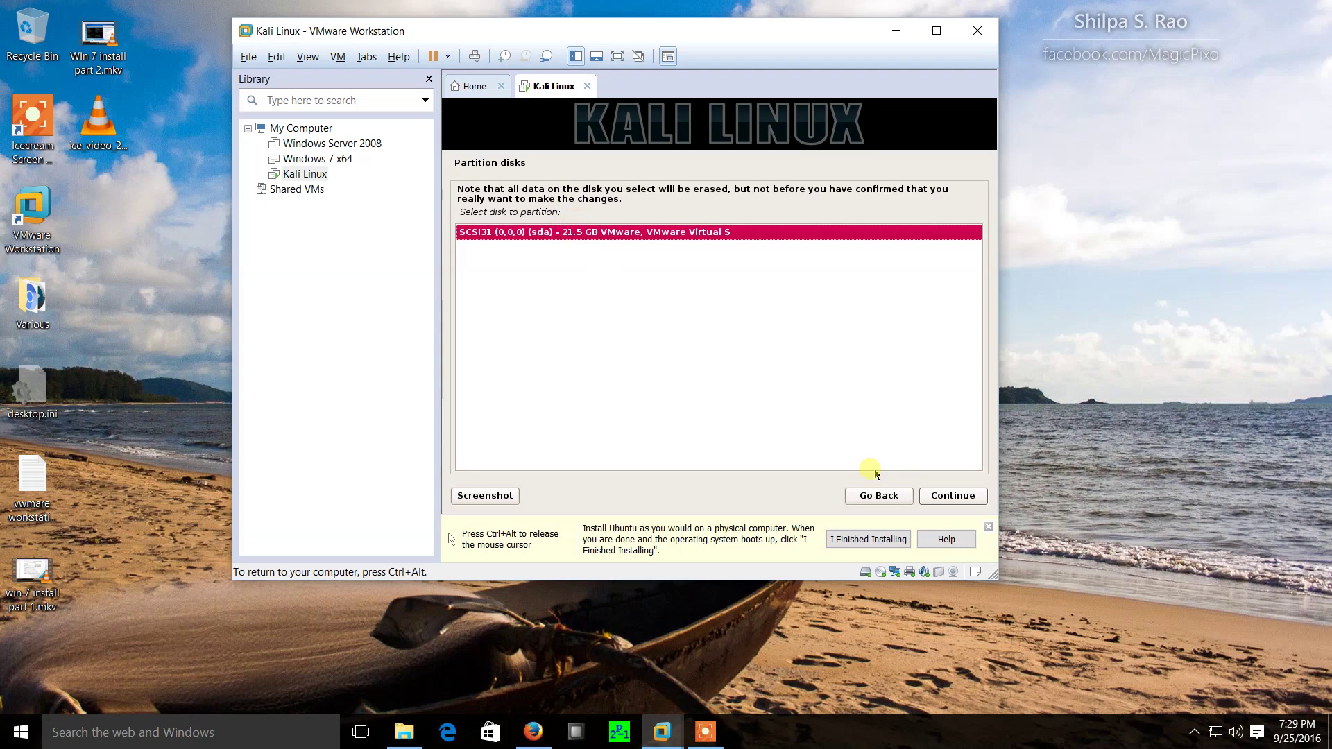
pyautogui.click(953, 496)
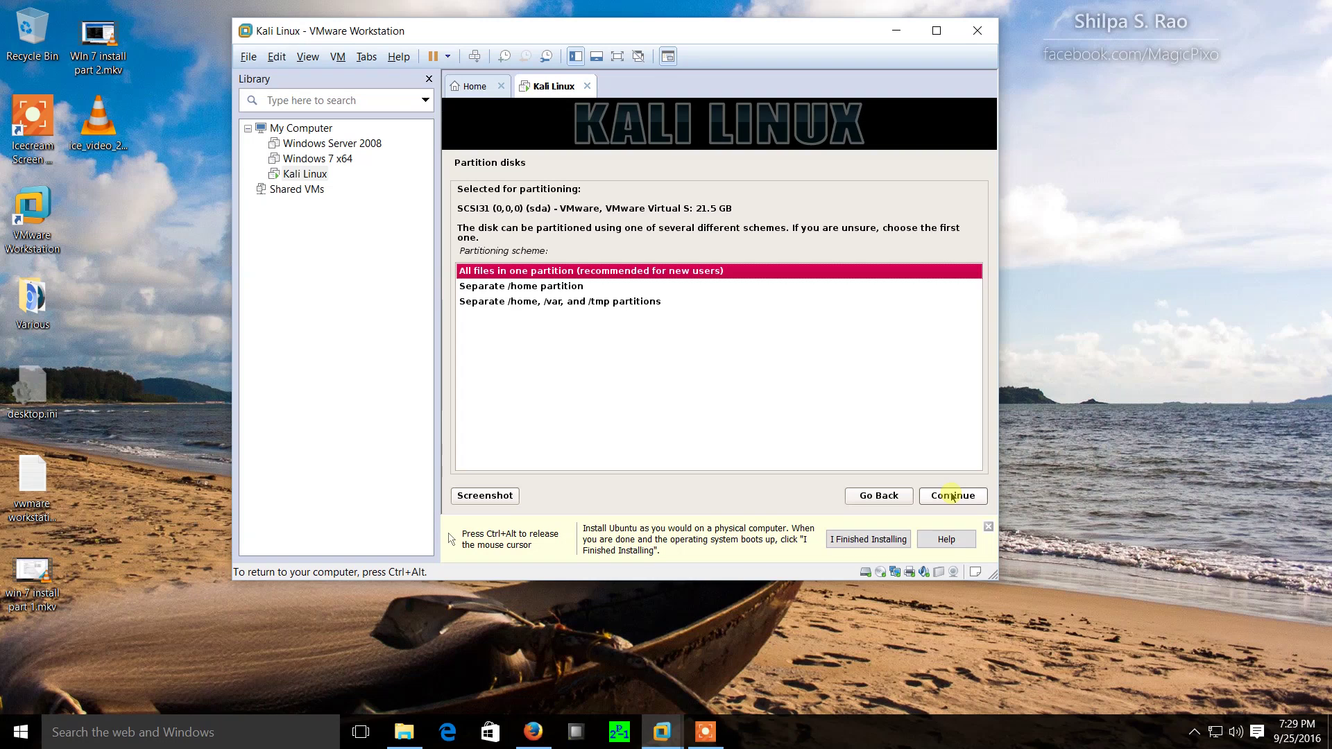
pyautogui.click(953, 495)
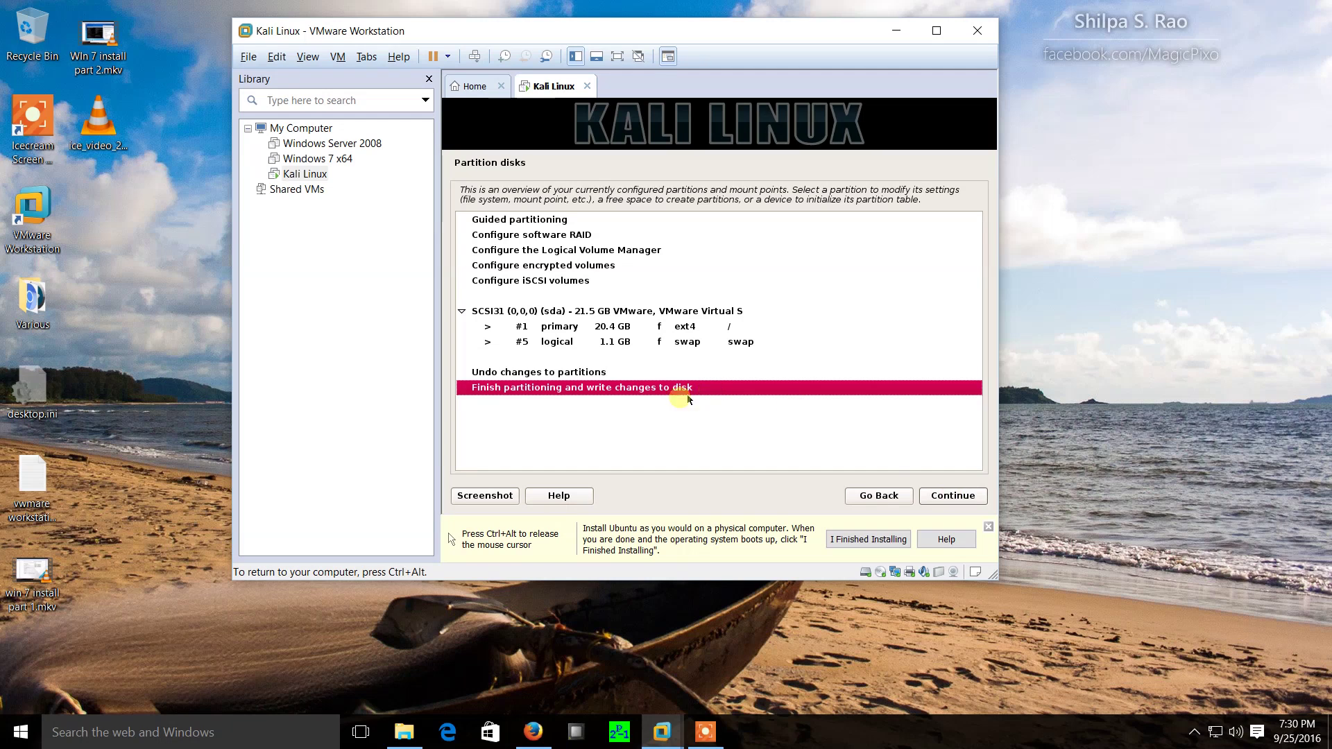
# Finish partitioning, agree to write the changes to disk, and start the system install.
pyautogui.click(956, 498)
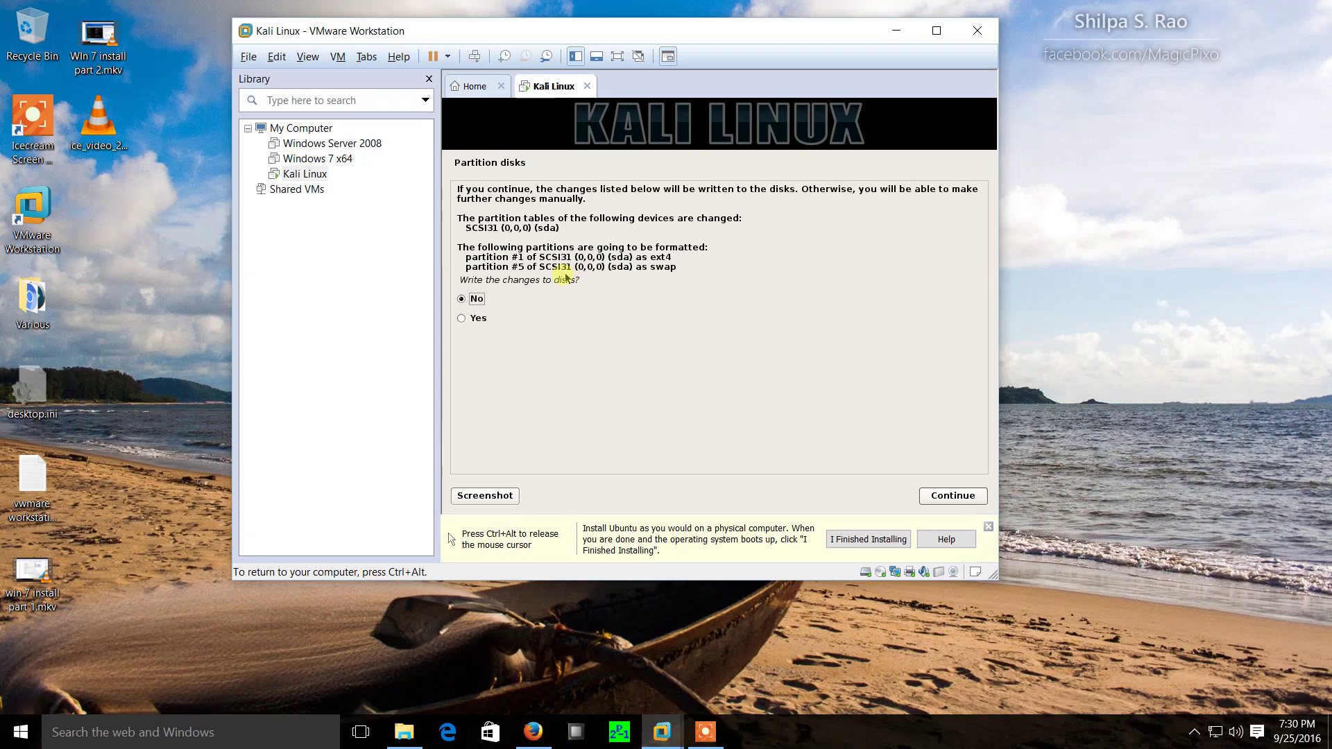
pyautogui.click(461, 319)
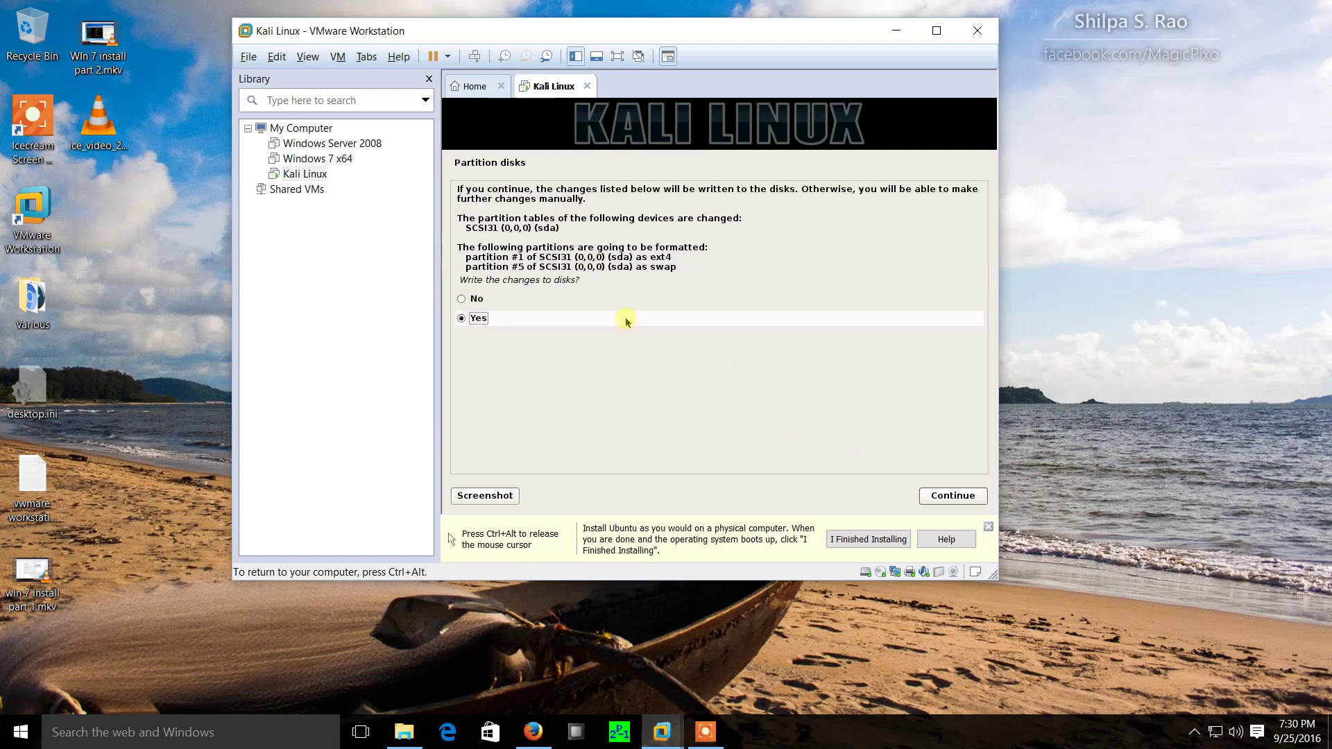
pyautogui.click(970, 501)
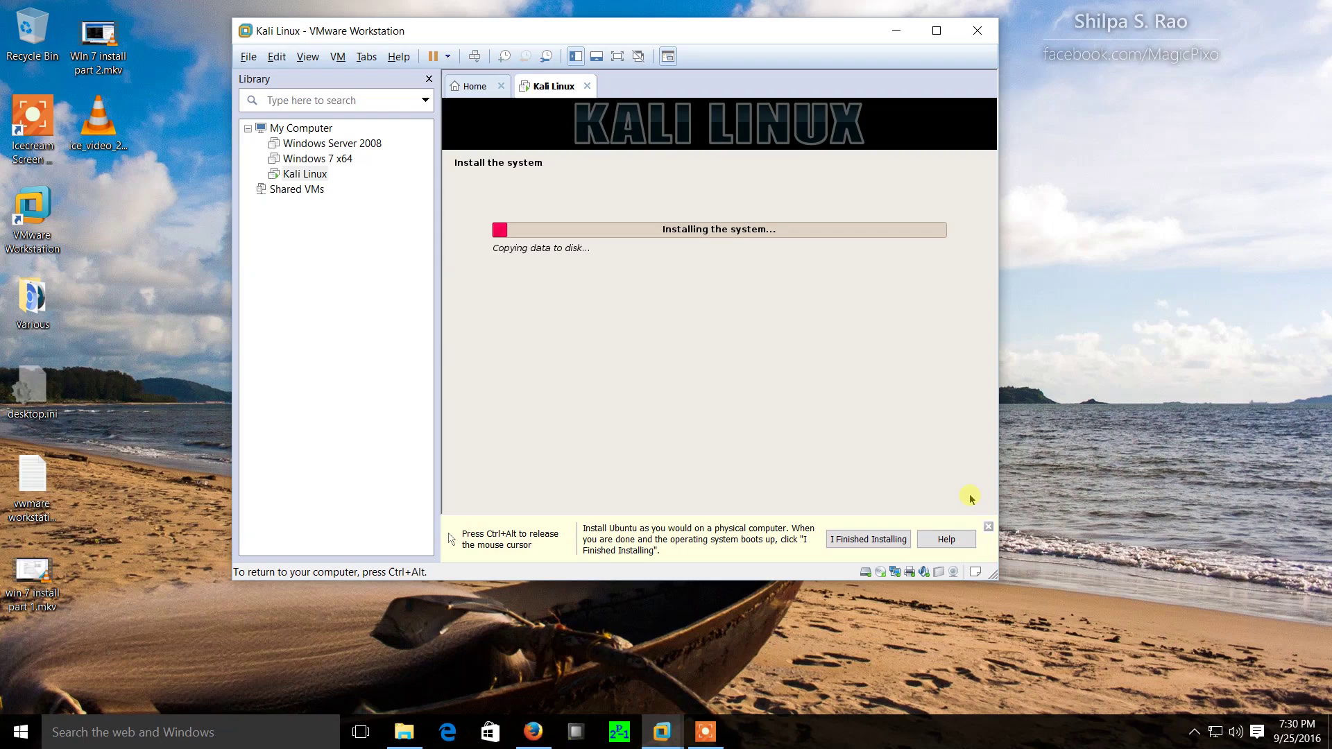
# Decline using a network mirror for the package manager.
pyautogui.hotkey('ctrl', 'alt')
pyautogui.click(1119, 404)
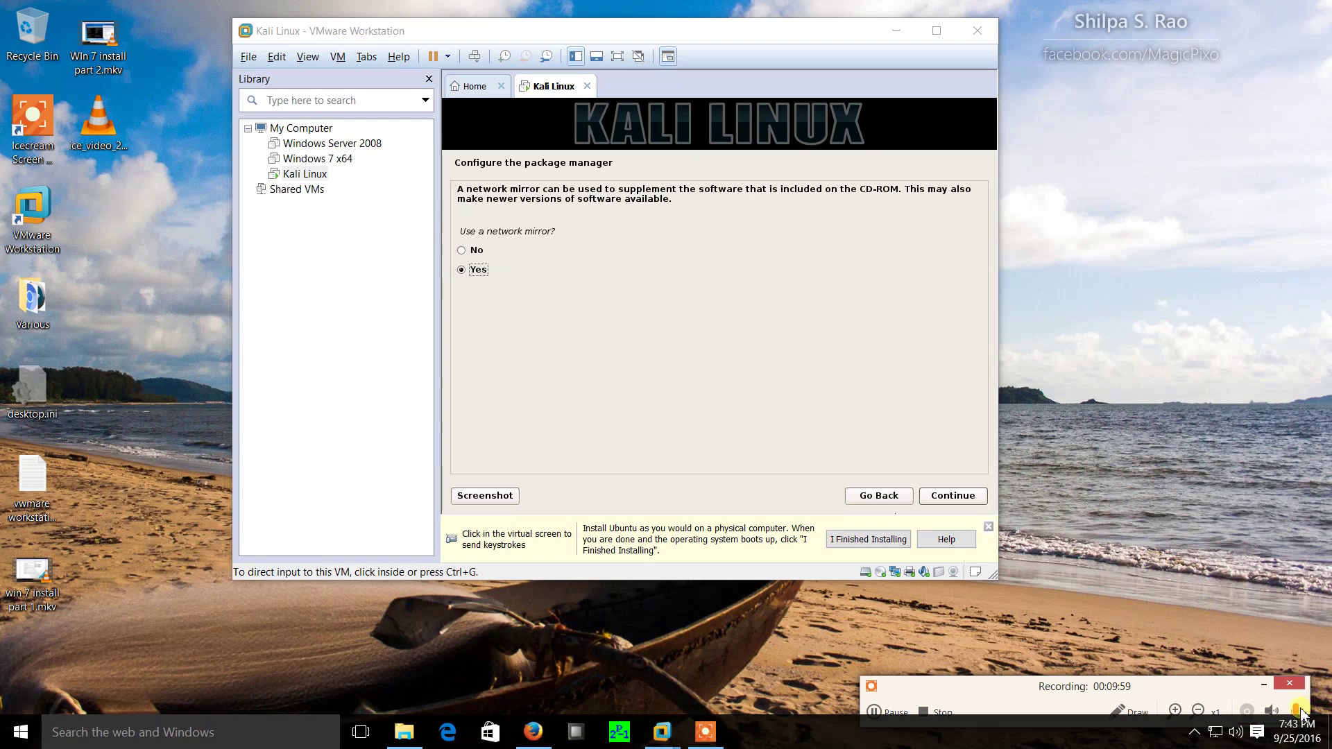
pyautogui.click(841, 354)
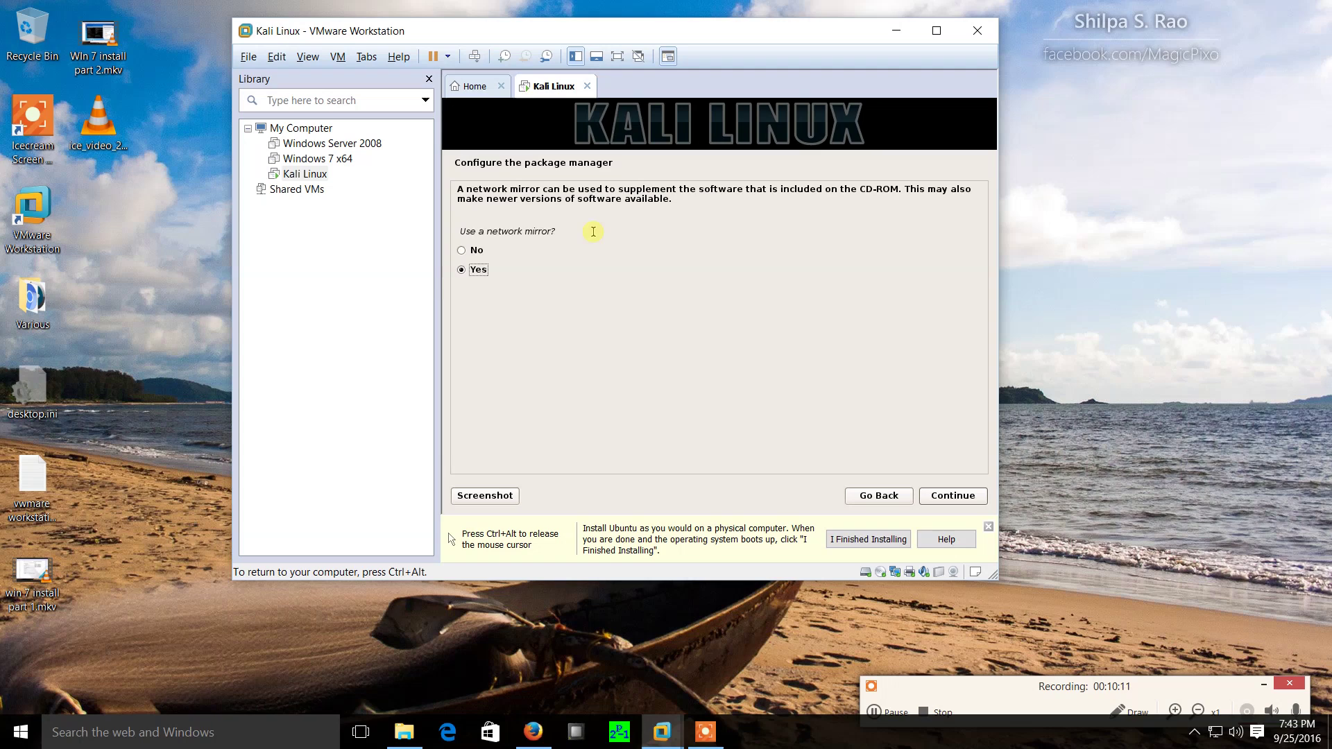
pyautogui.click(463, 251)
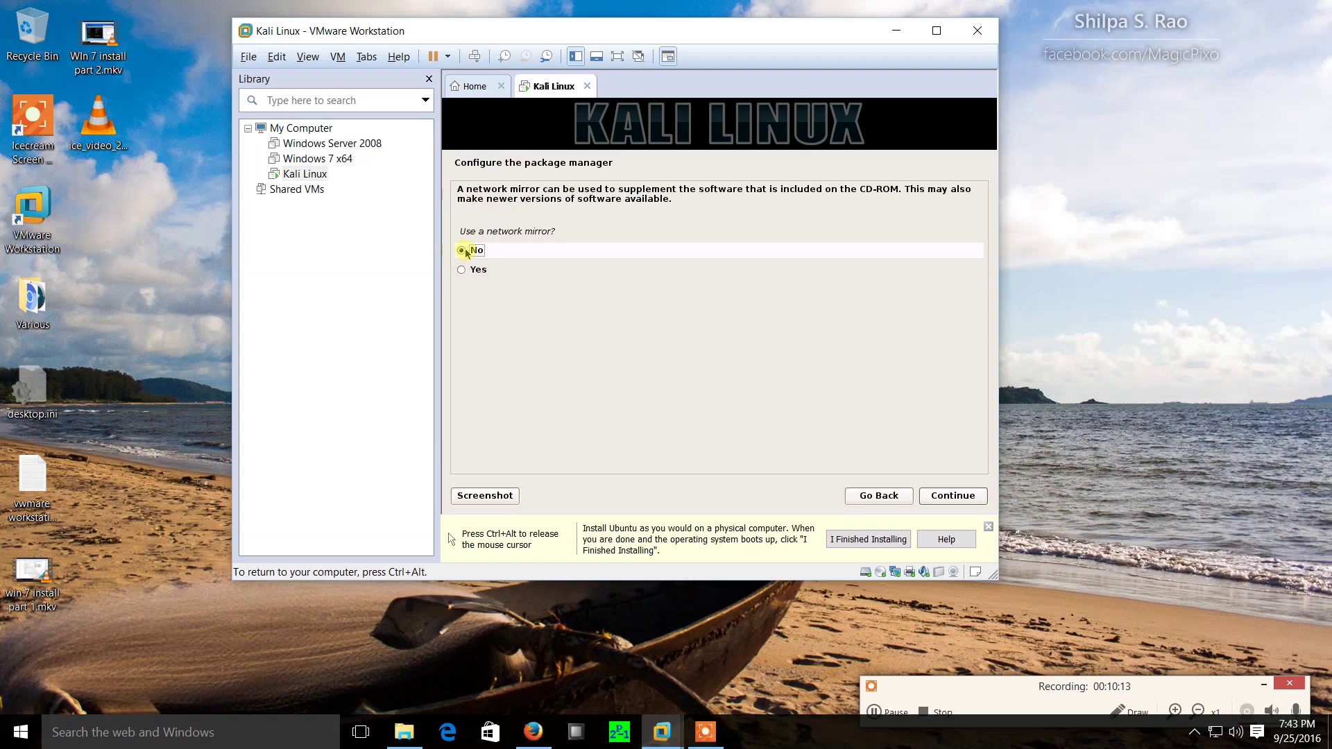
pyautogui.click(943, 497)
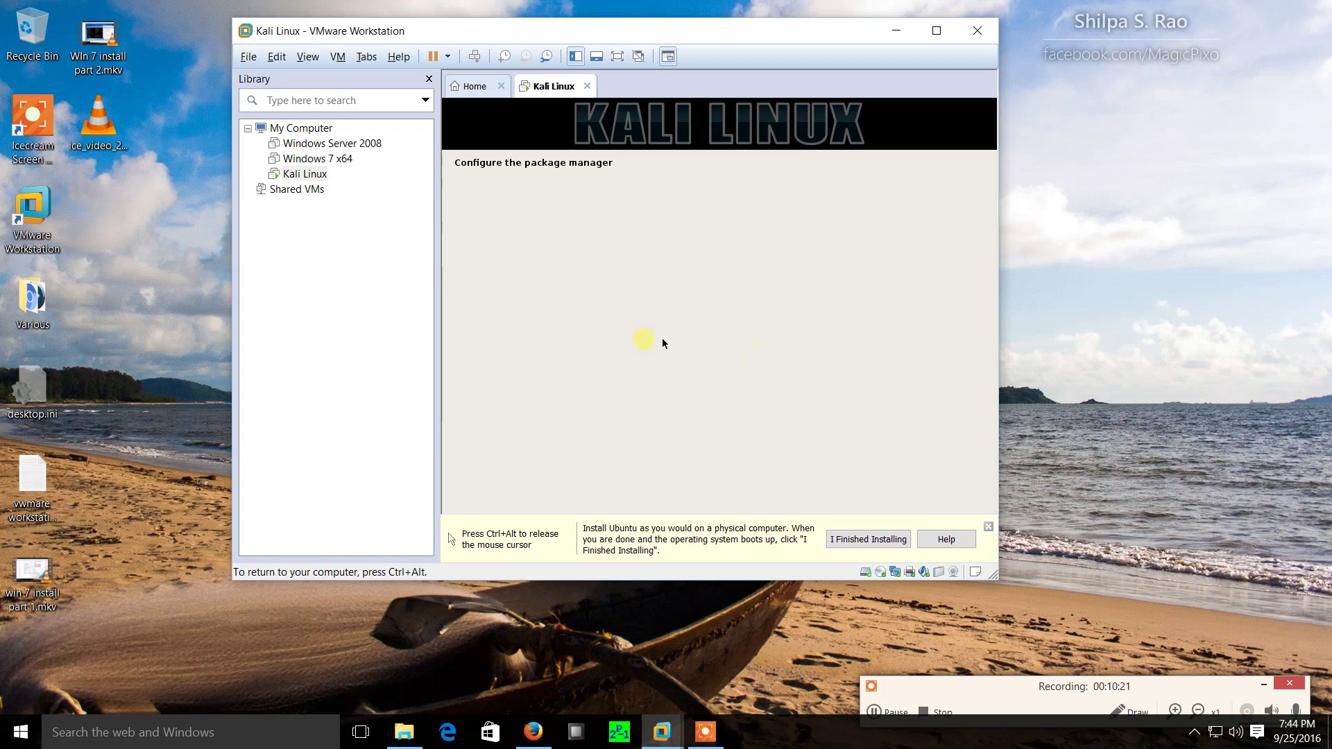
# Dismiss the installation hint bar and enlarge the VMware window for a bigger VM display.
pyautogui.hotkey('ctrl', 'alt')
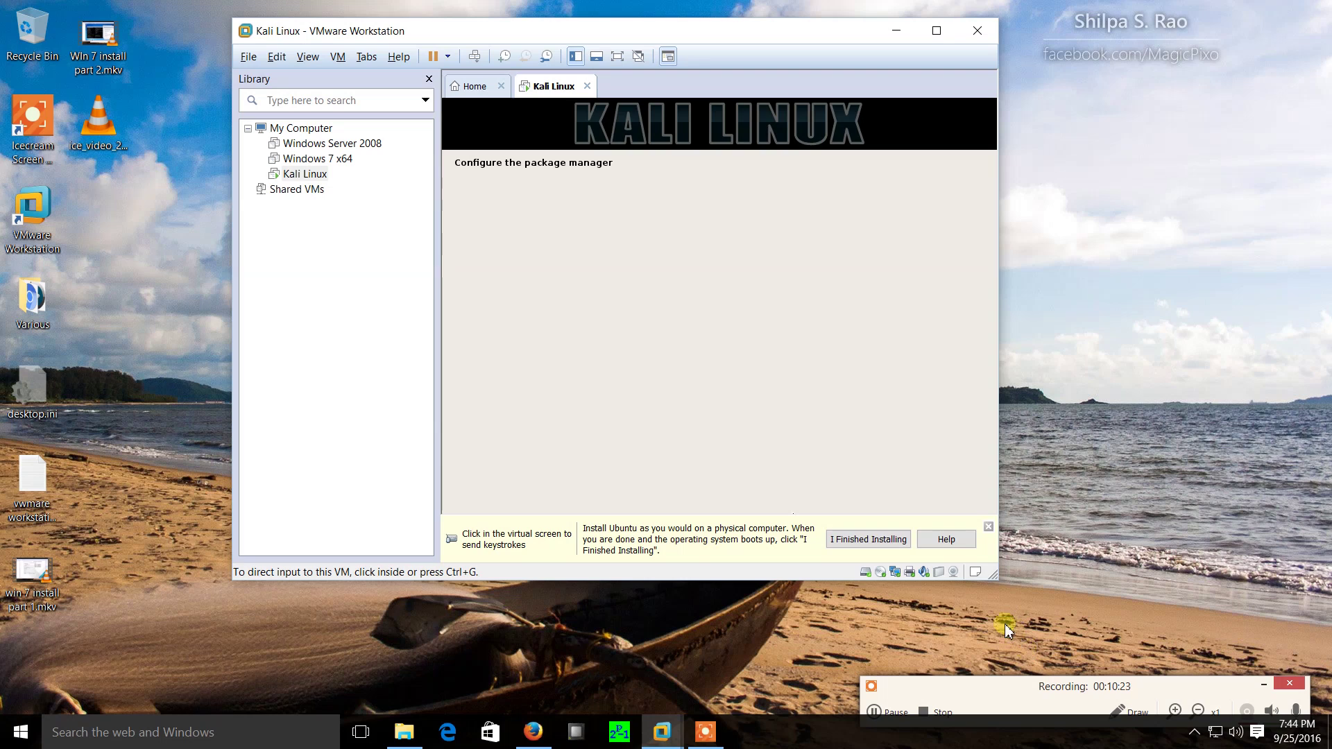
pyautogui.click(989, 529)
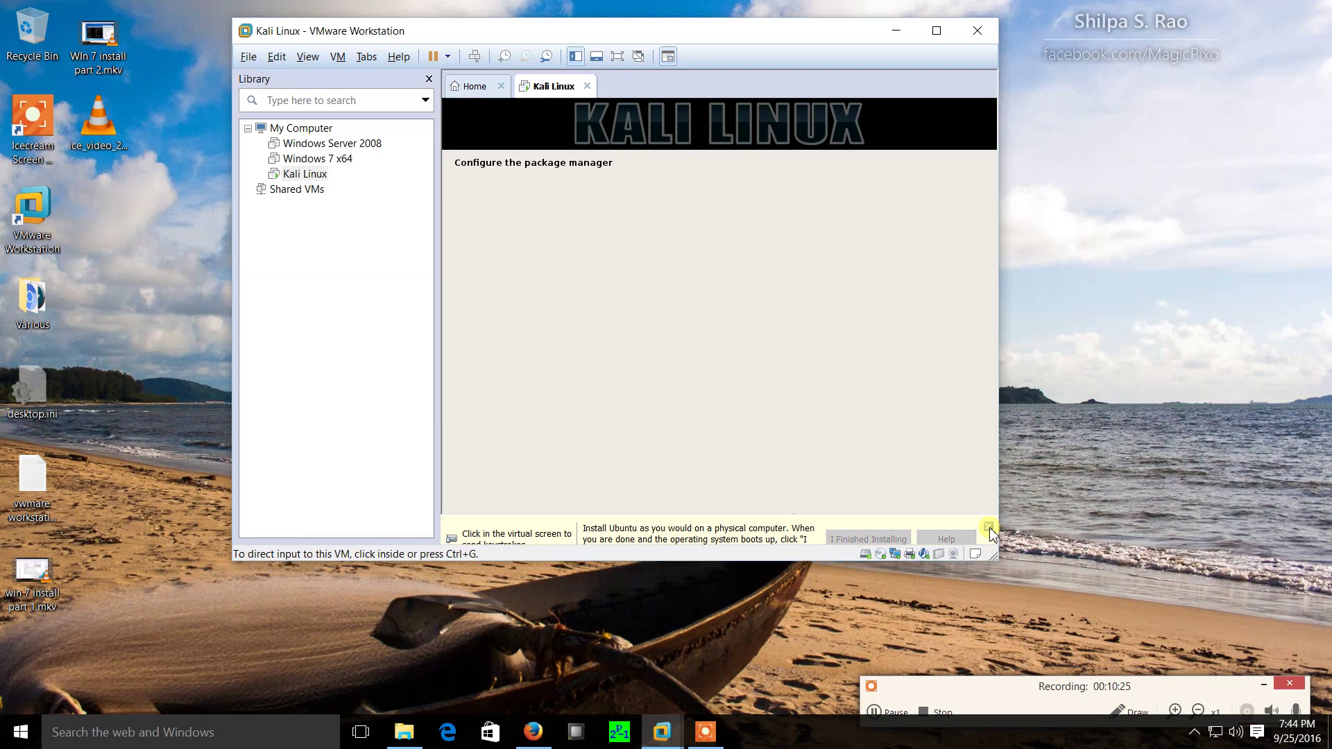
pyautogui.click(697, 347)
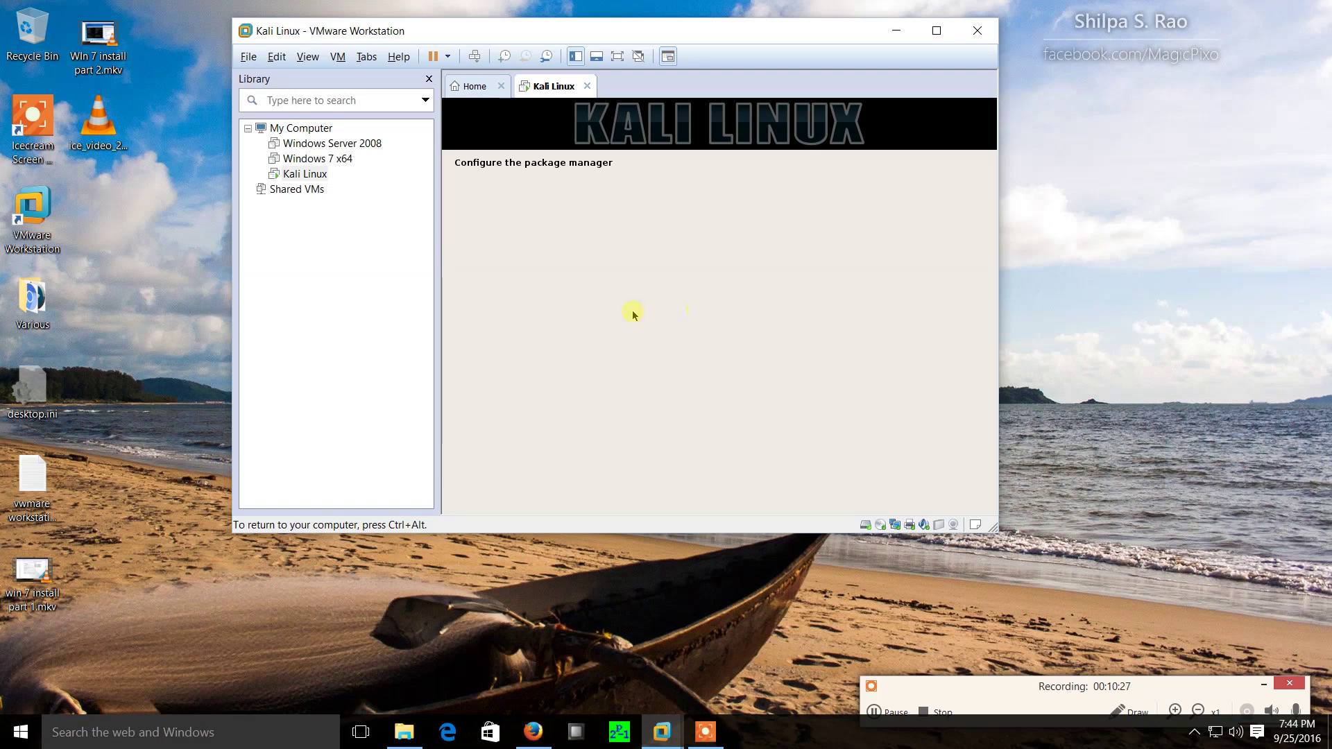
pyautogui.hotkey('ctrl', 'alt')
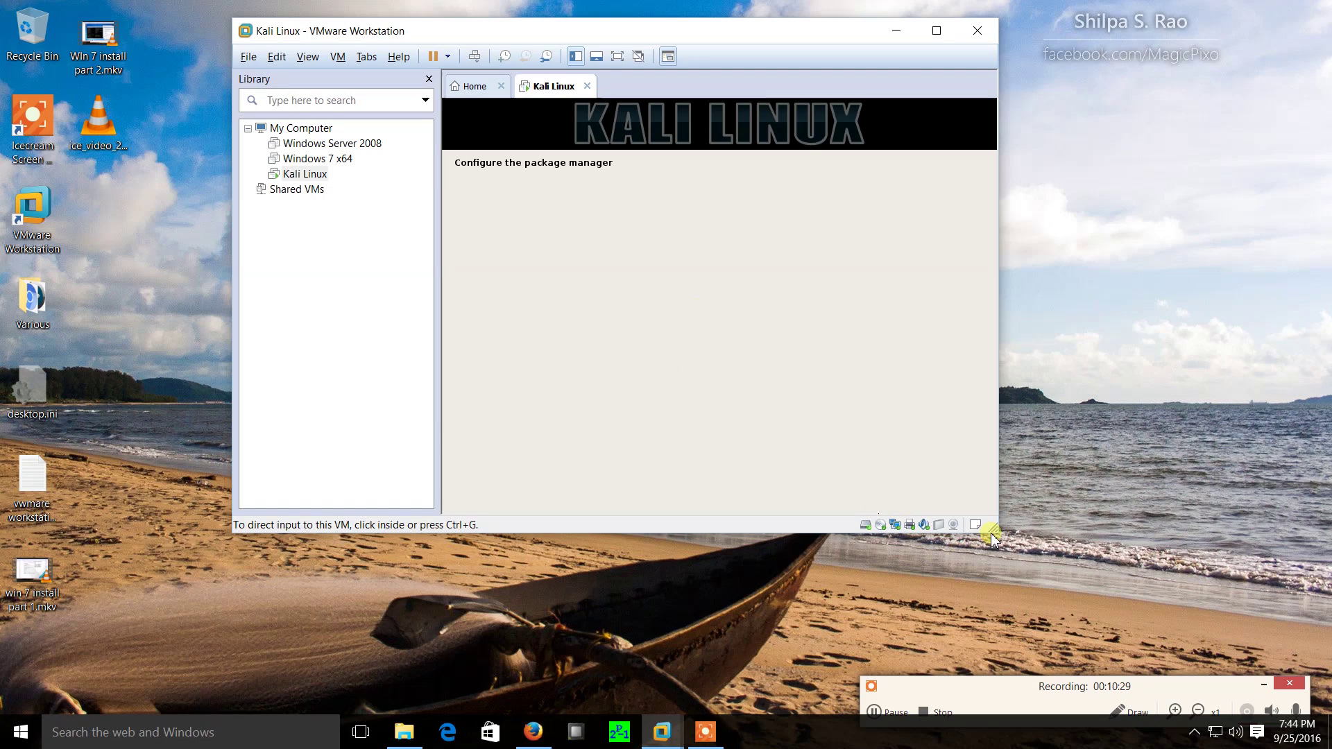
pyautogui.moveTo(999, 535); pyautogui.dragTo(1032, 559)
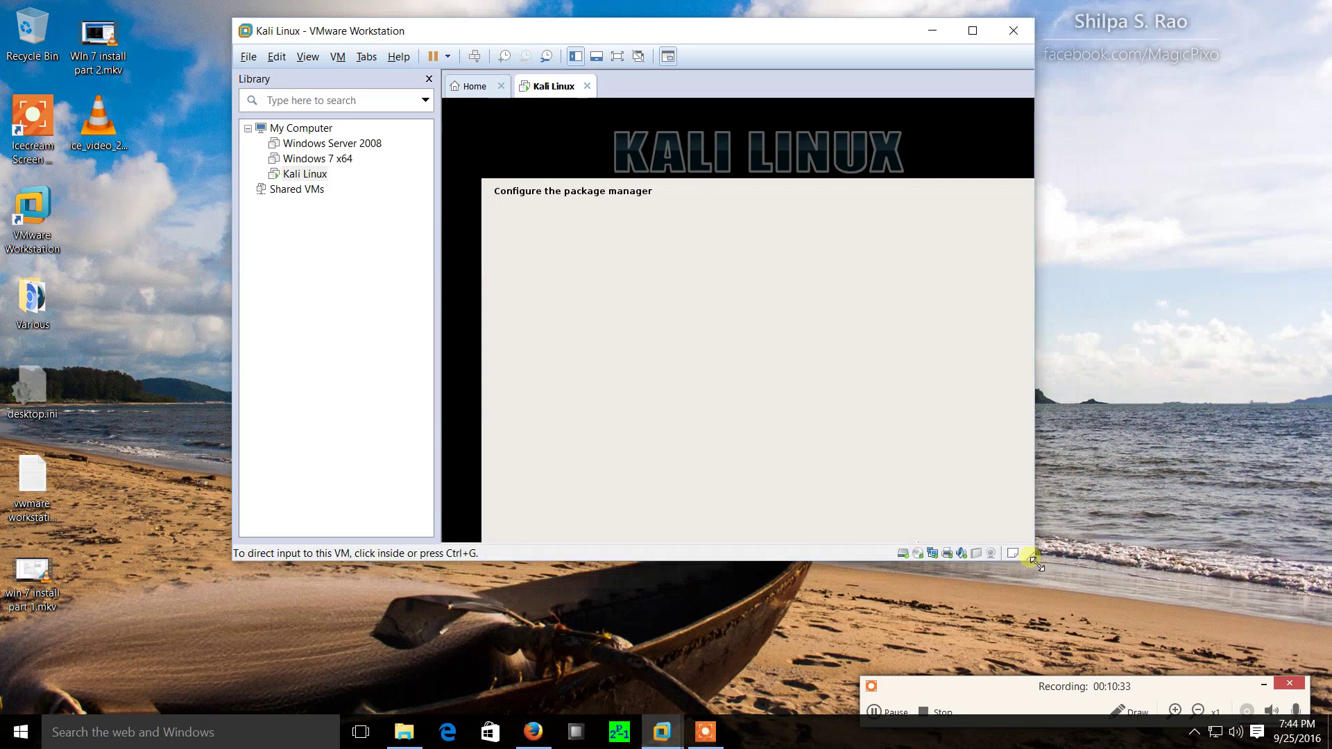
pyautogui.click(766, 310)
# Switch input between host and VM until the GRUB boot loader question appears.
pyautogui.hotkey('ctrl', 'alt')
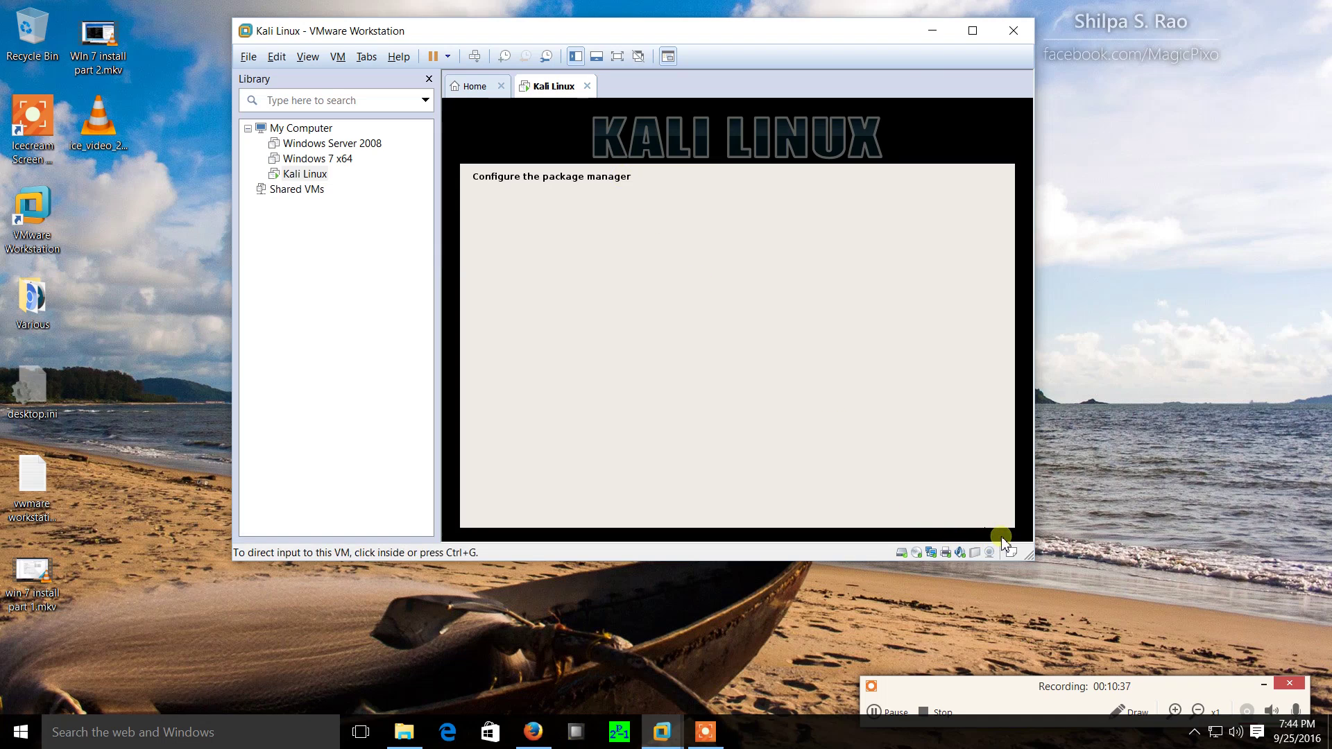
pyautogui.click(922, 371)
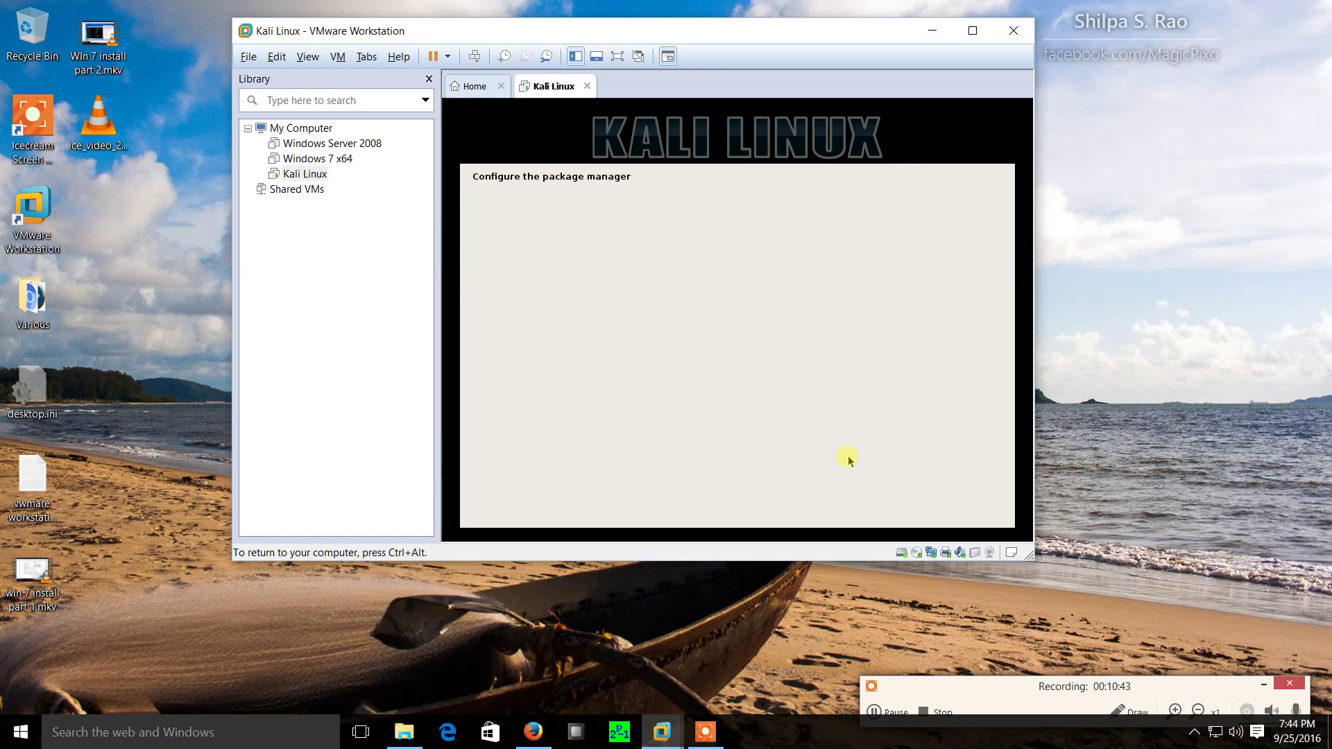
pyautogui.hotkey('ctrl', 'alt')
pyautogui.click(1013, 529)
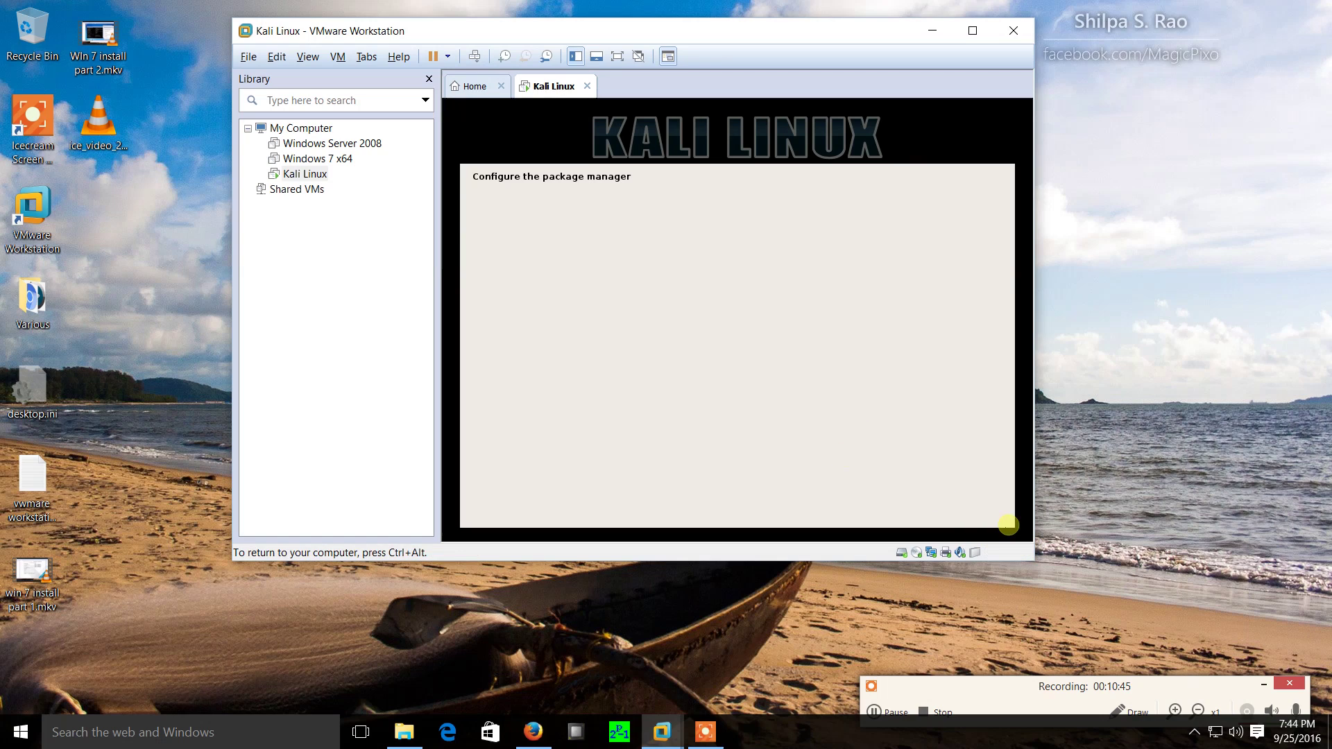
pyautogui.hotkey('ctrl', 'alt')
pyautogui.click(1013, 528)
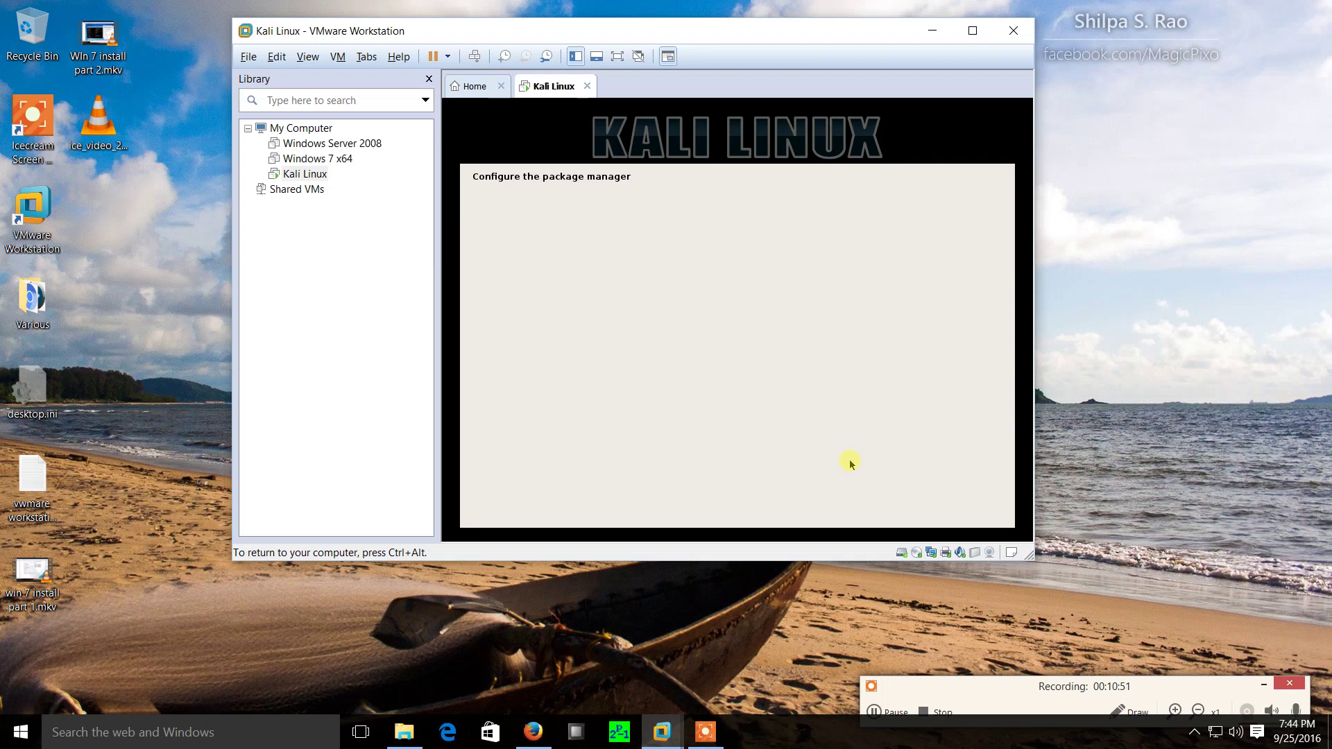
pyautogui.hotkey('ctrl', 'alt')
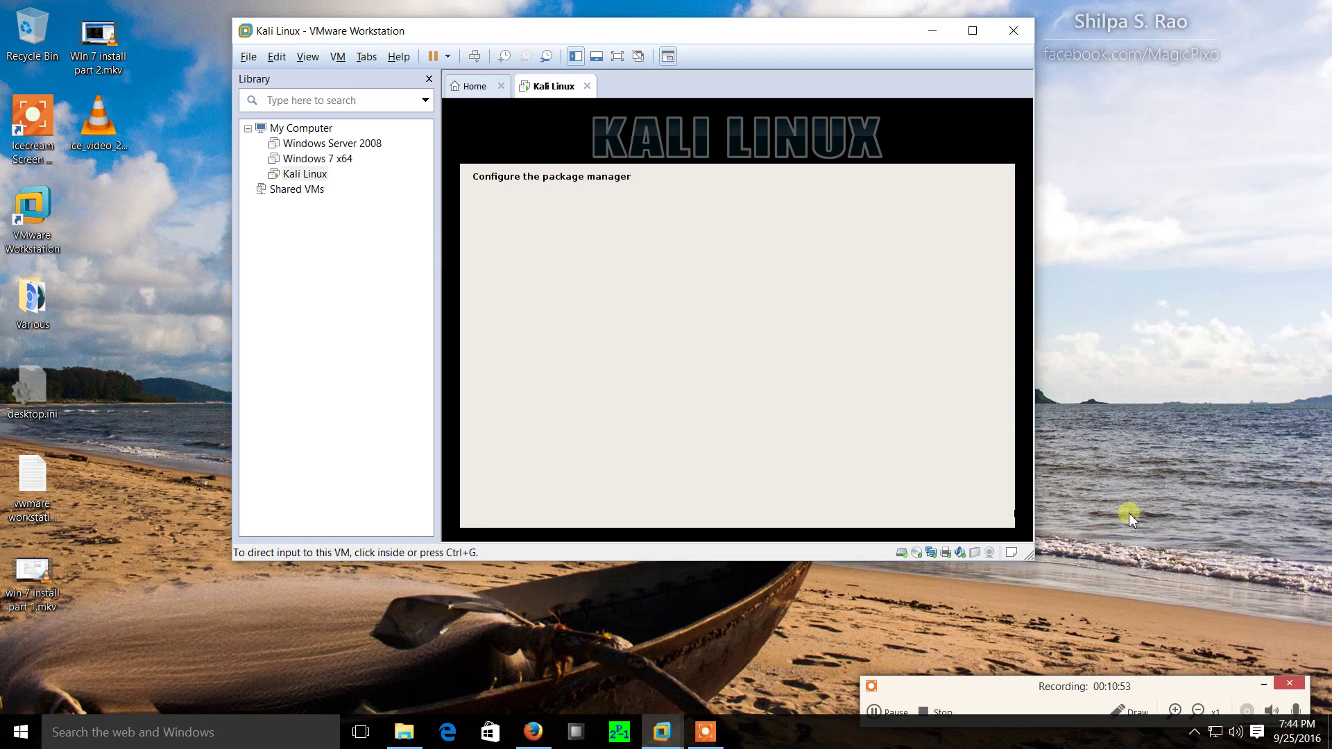
pyautogui.click(1130, 514)
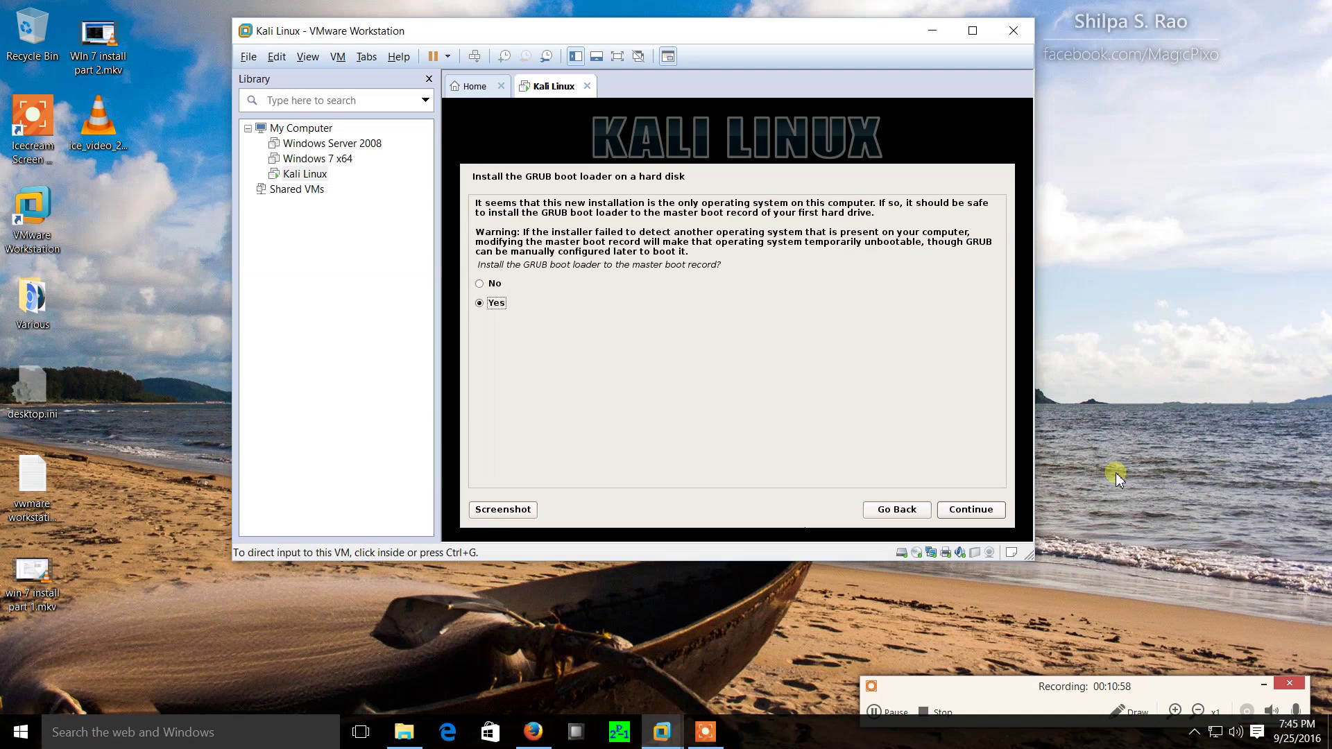
# Install GRUB to the master boot record on /dev/sda.
pyautogui.click(1006, 153)
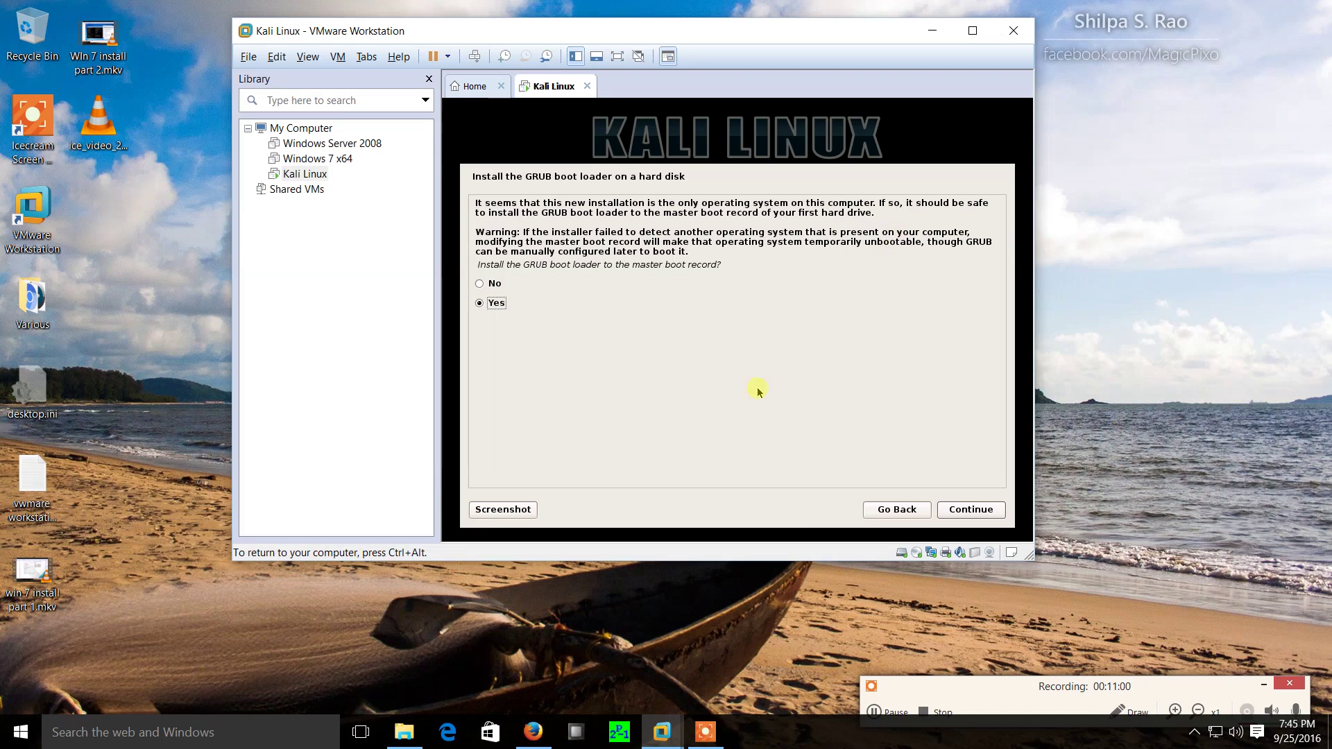
pyautogui.click(975, 512)
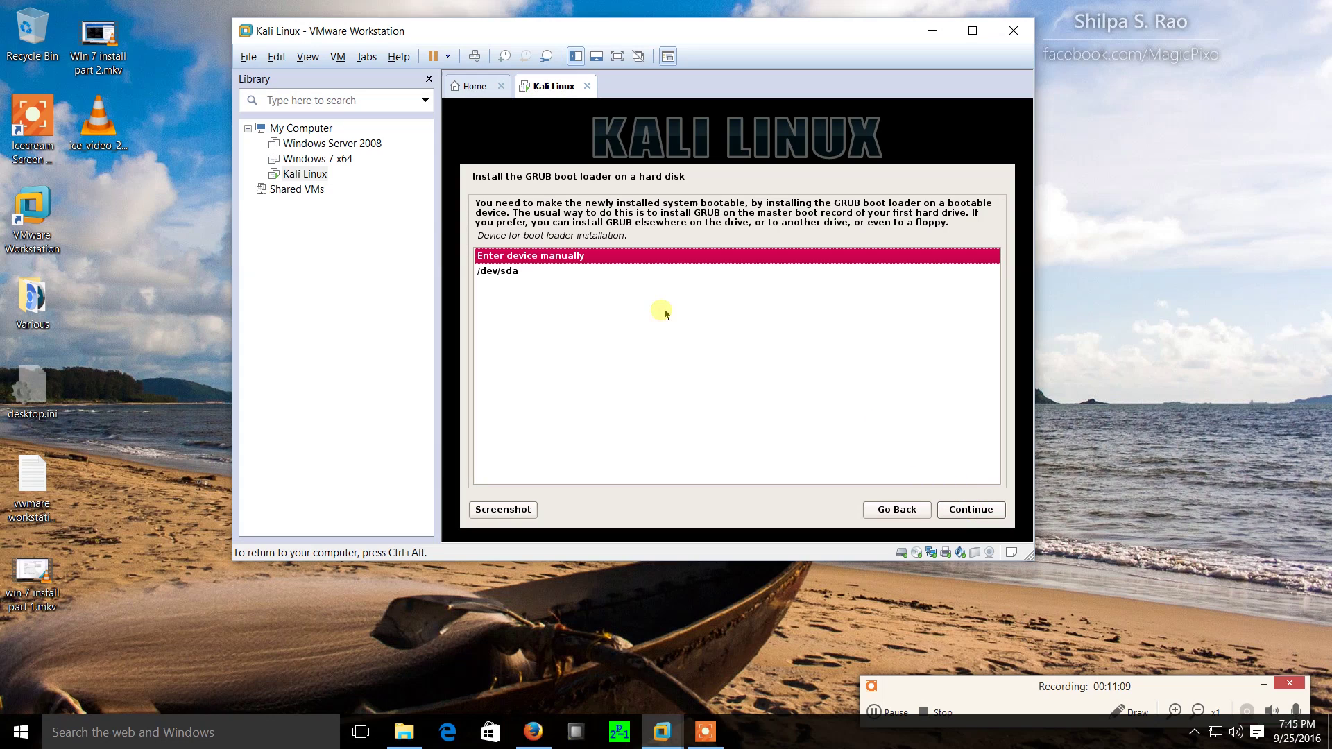
pyautogui.click(506, 276)
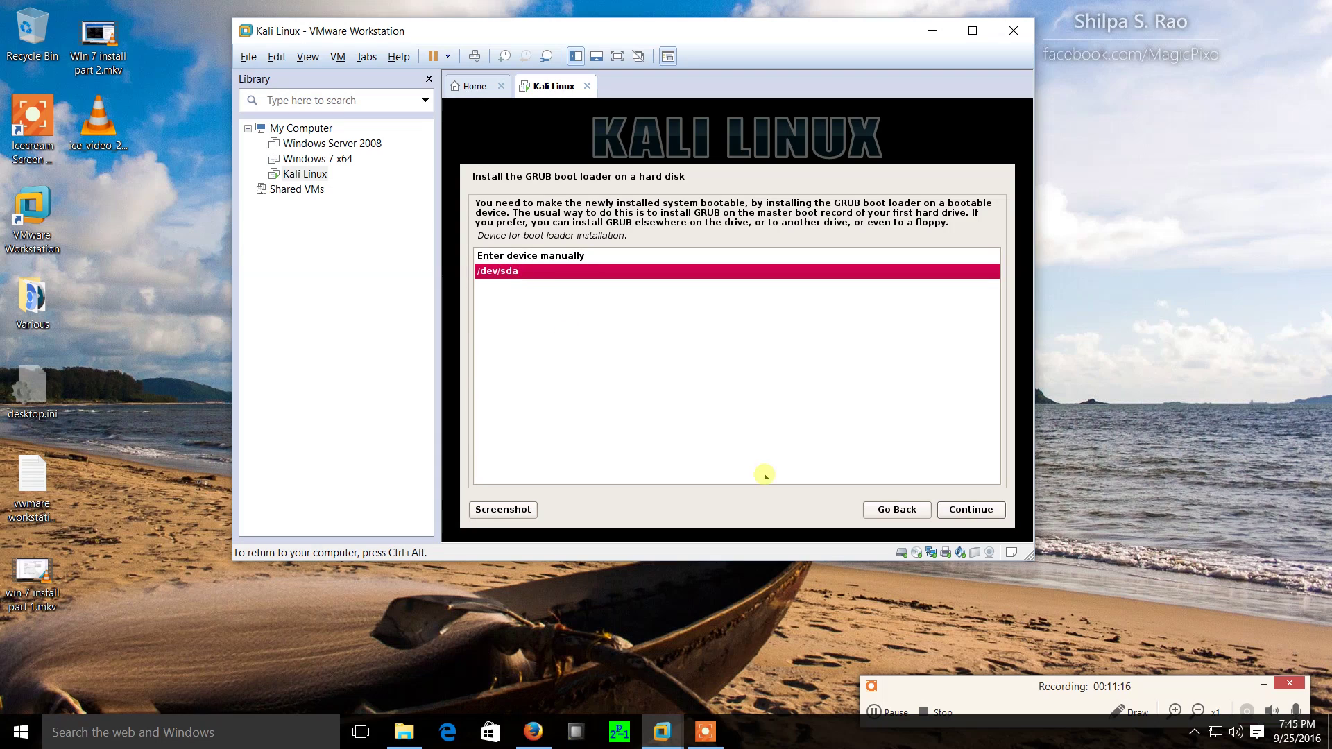
pyautogui.click(971, 510)
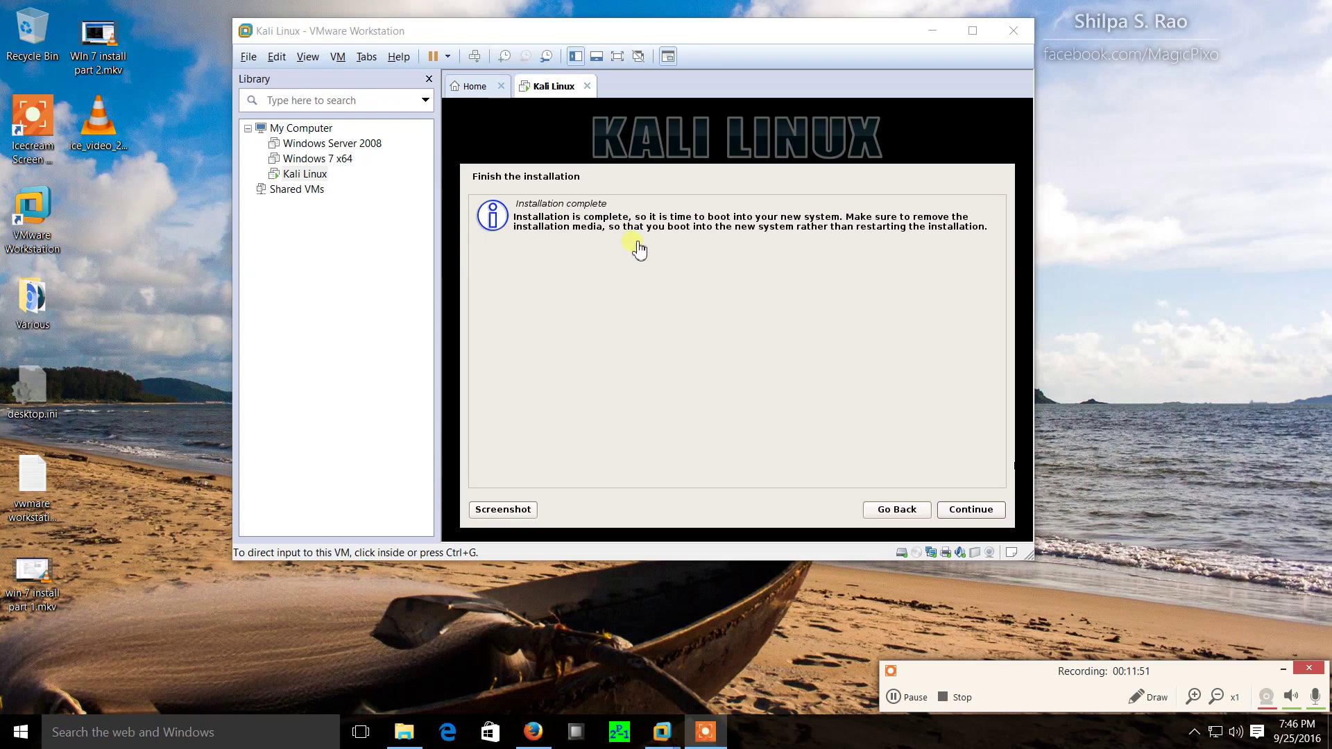
# Continue past Installation complete so Kali reboots to its login screen.
pyautogui.click(975, 511)
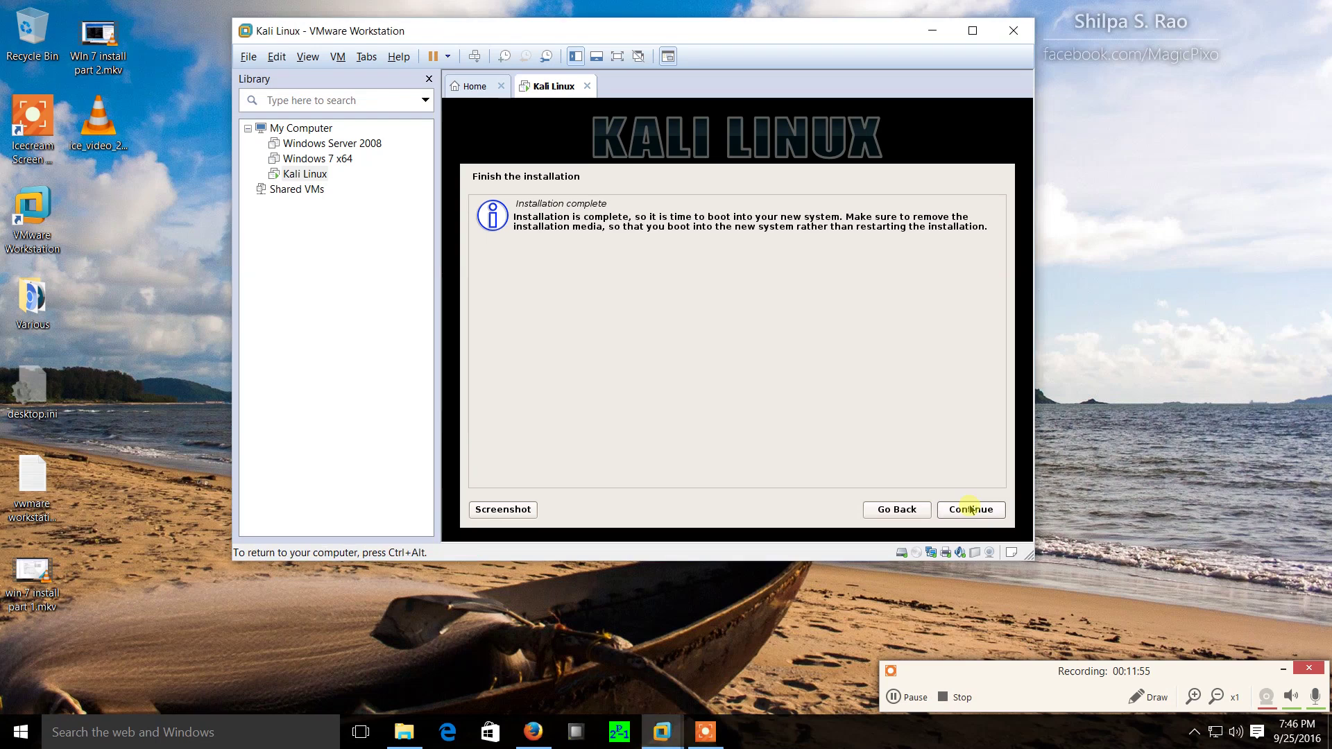
pyautogui.click(990, 511)
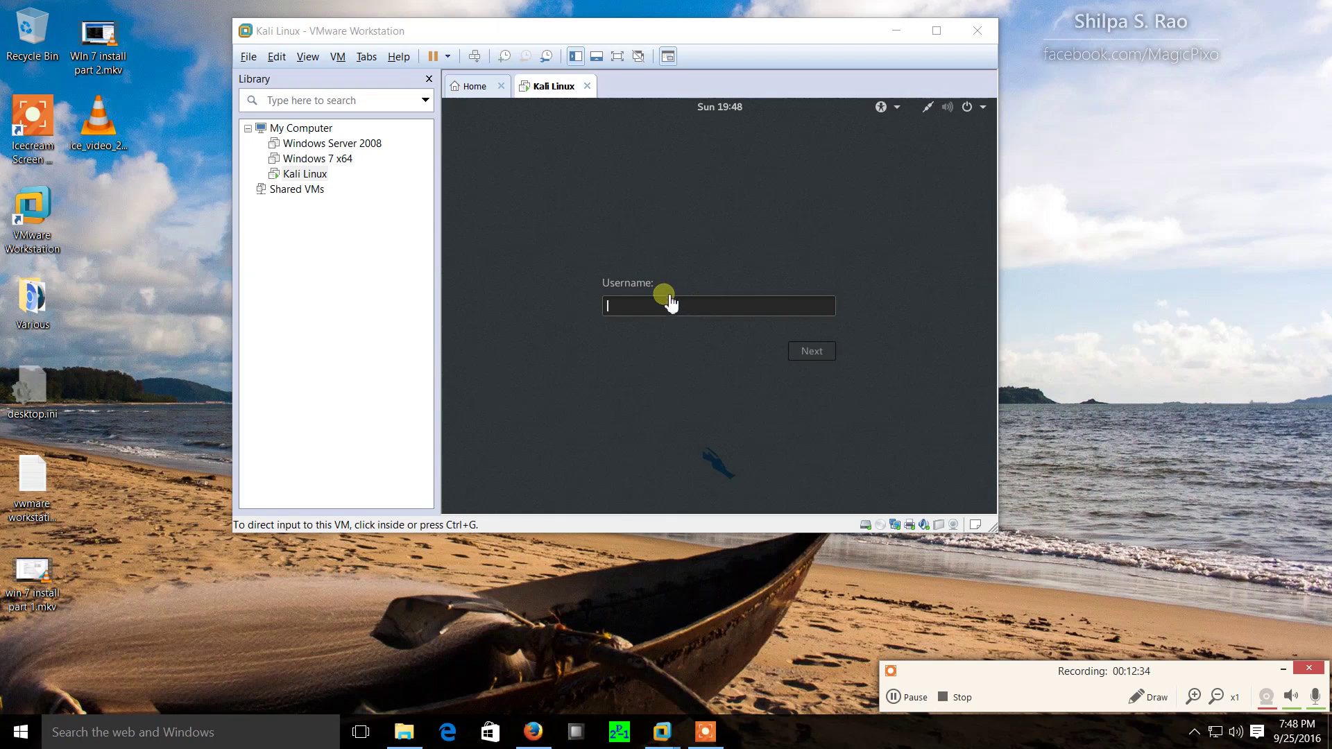
# Enter the username and password at the Kali login, retyping the password after rejection.
pyautogui.click(651, 299)
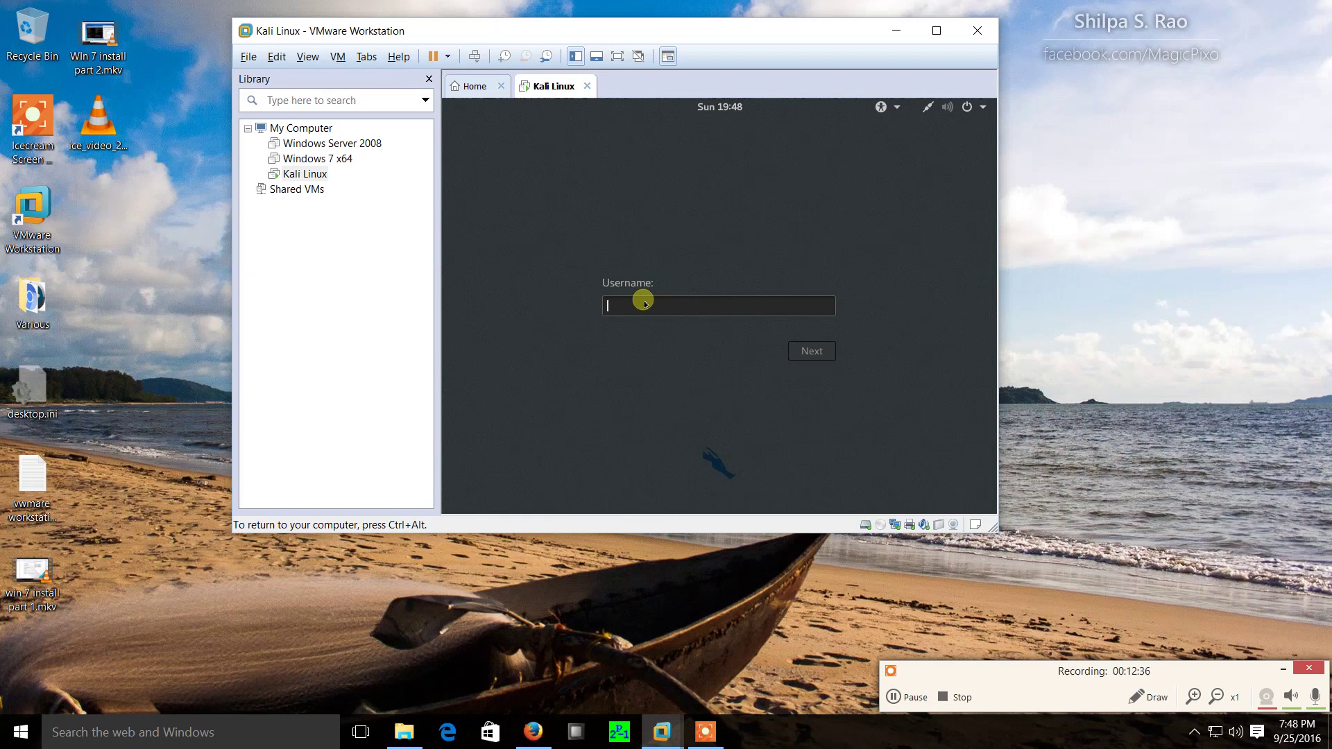
pyautogui.write('root')
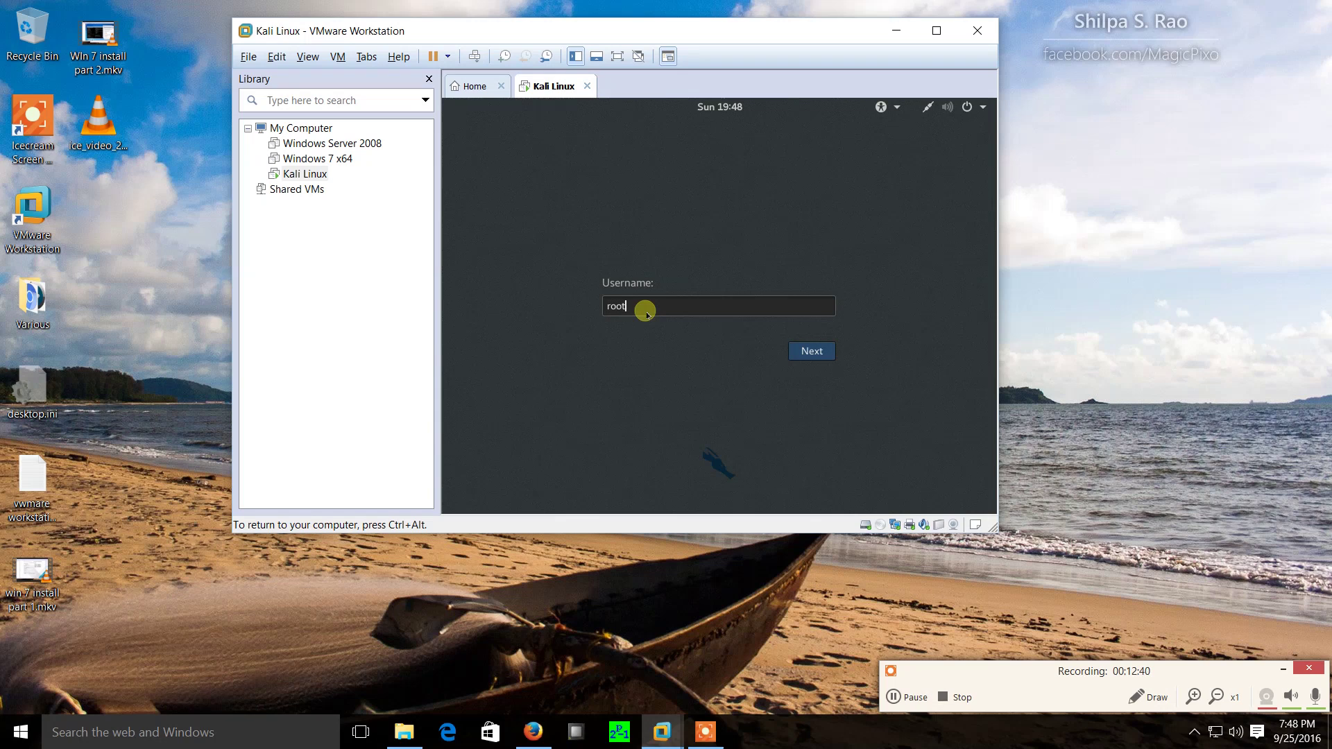
pyautogui.press('Return')
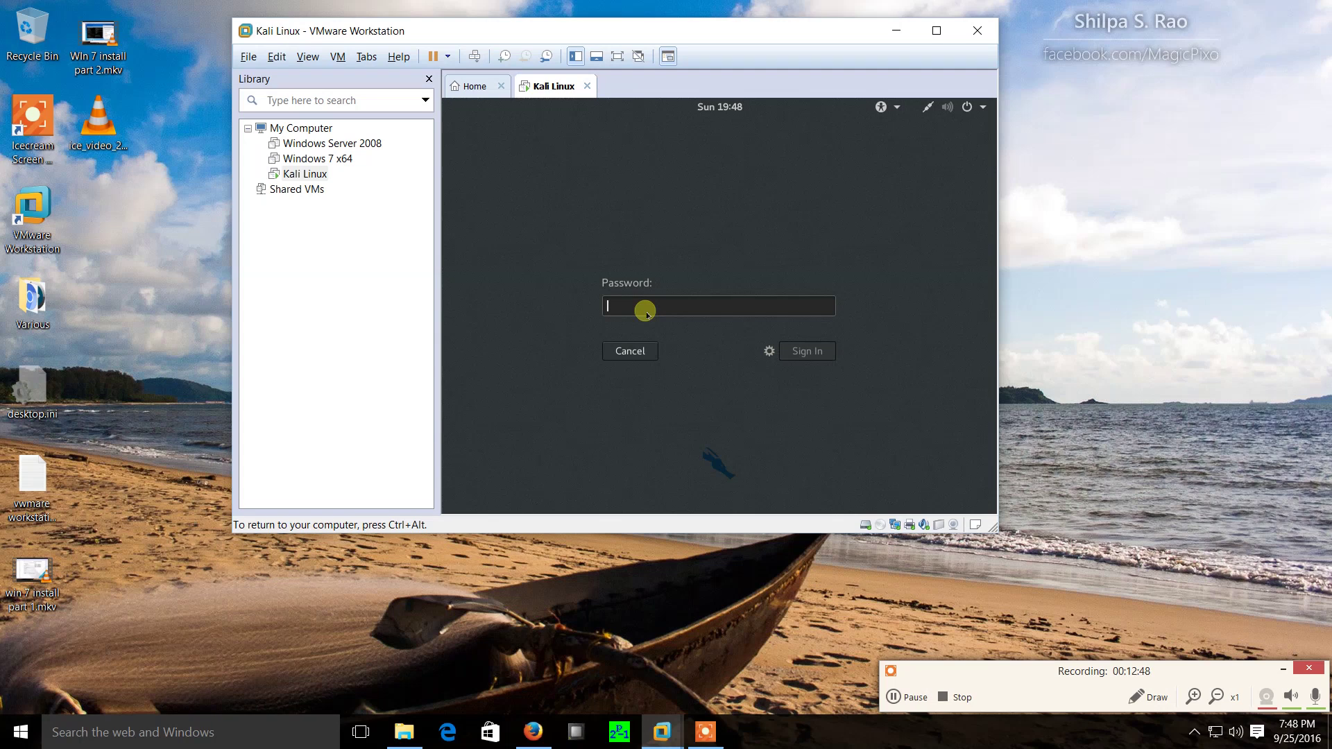
pyautogui.write('toor')
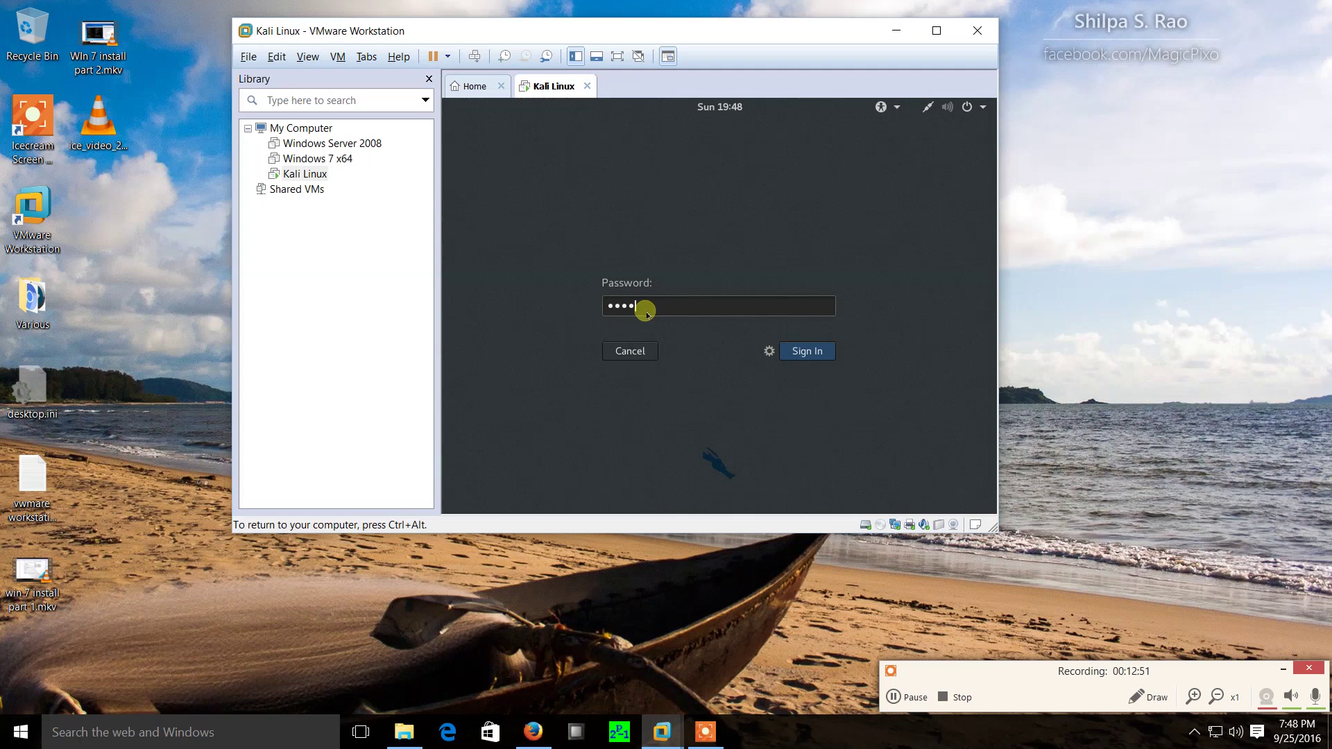
pyautogui.press('Return')
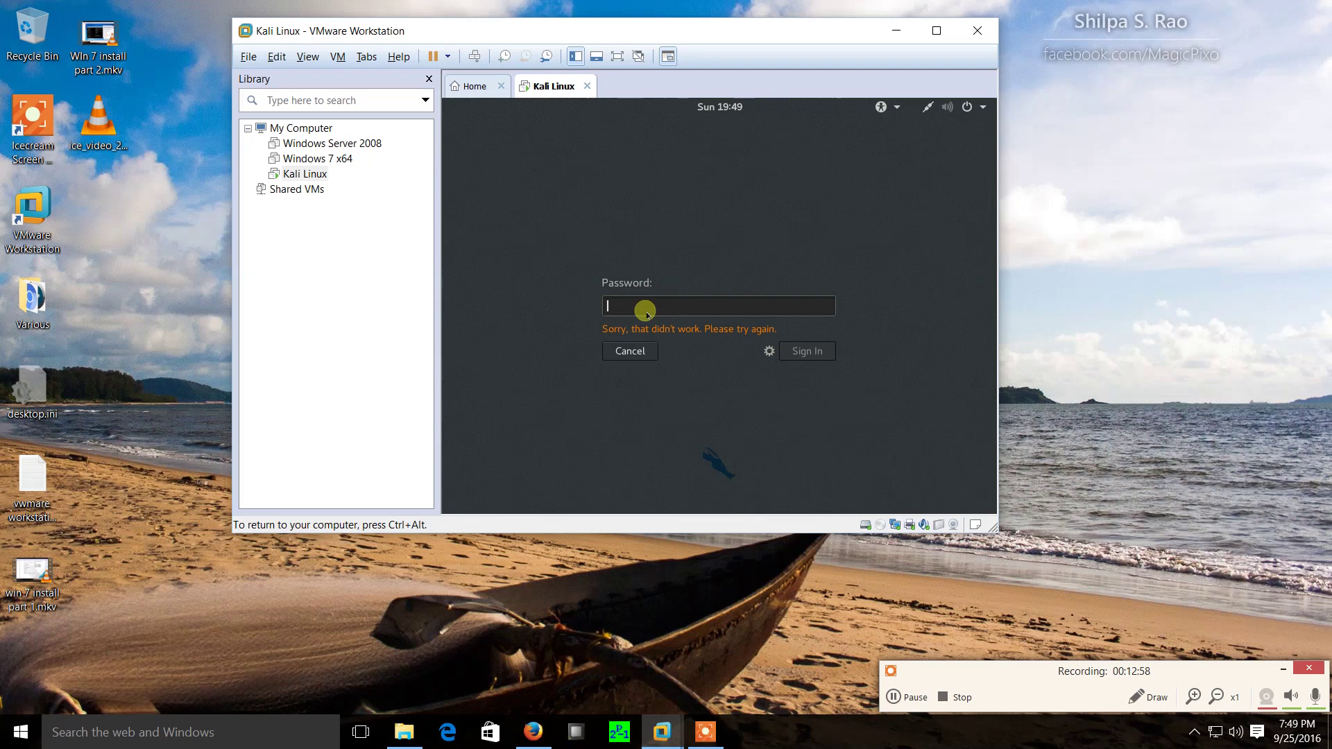
pyautogui.write('too')
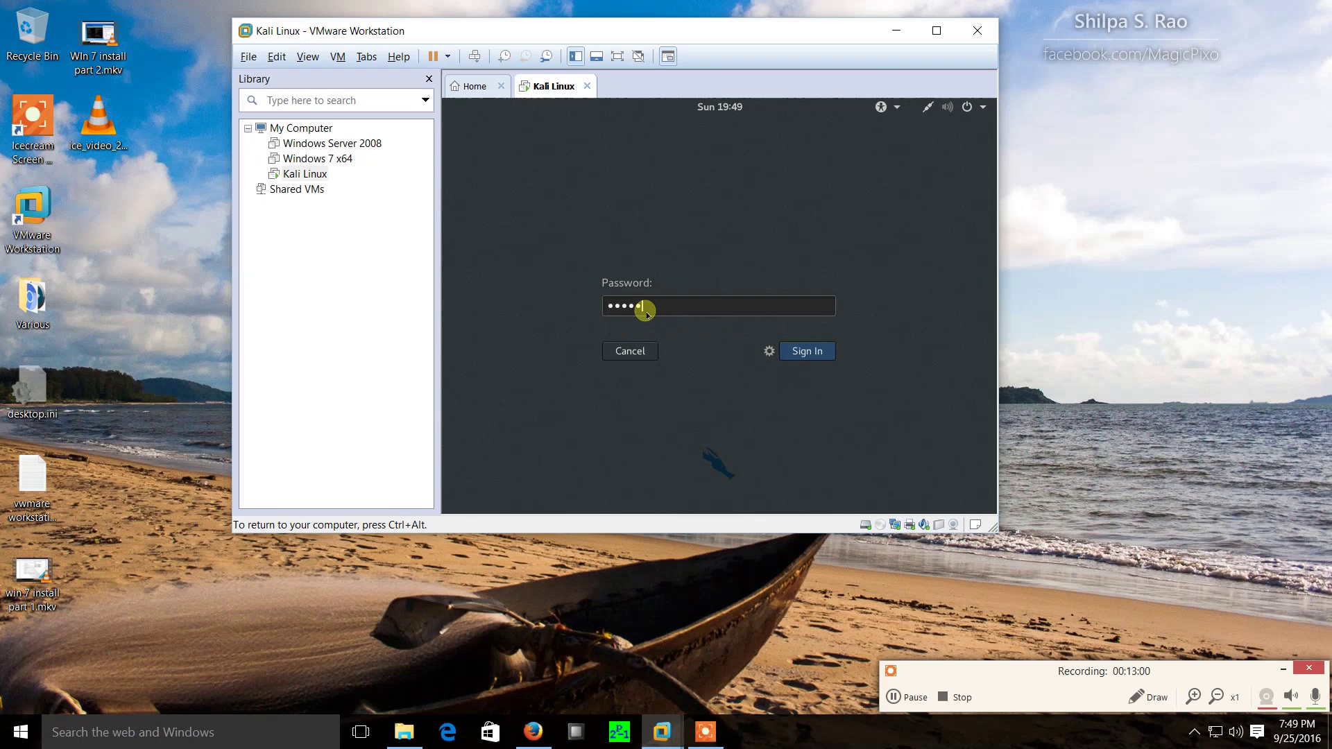
pyautogui.write('oor')
pyautogui.press('Return')
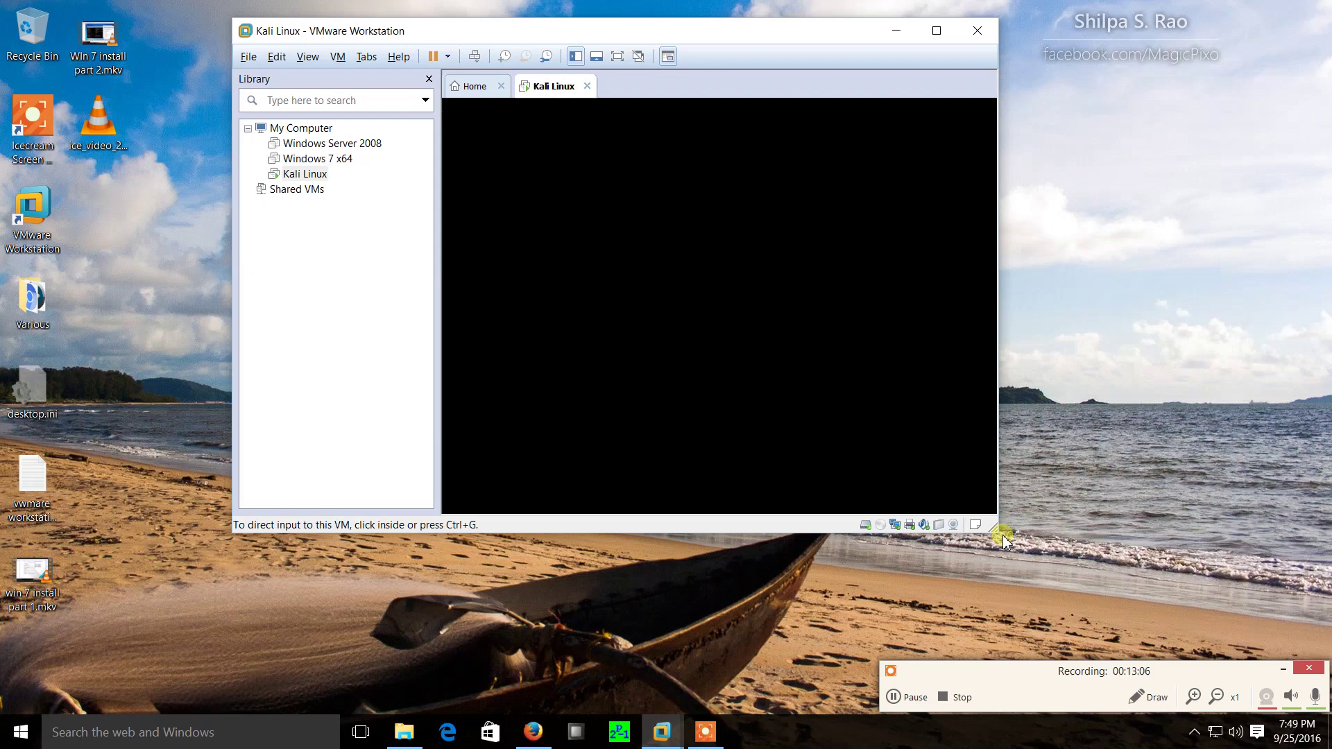
# Nudge the VMware window left and wait for the Kali desktop to load.
pyautogui.moveTo(618, 32); pyautogui.dragTo(598, 42)
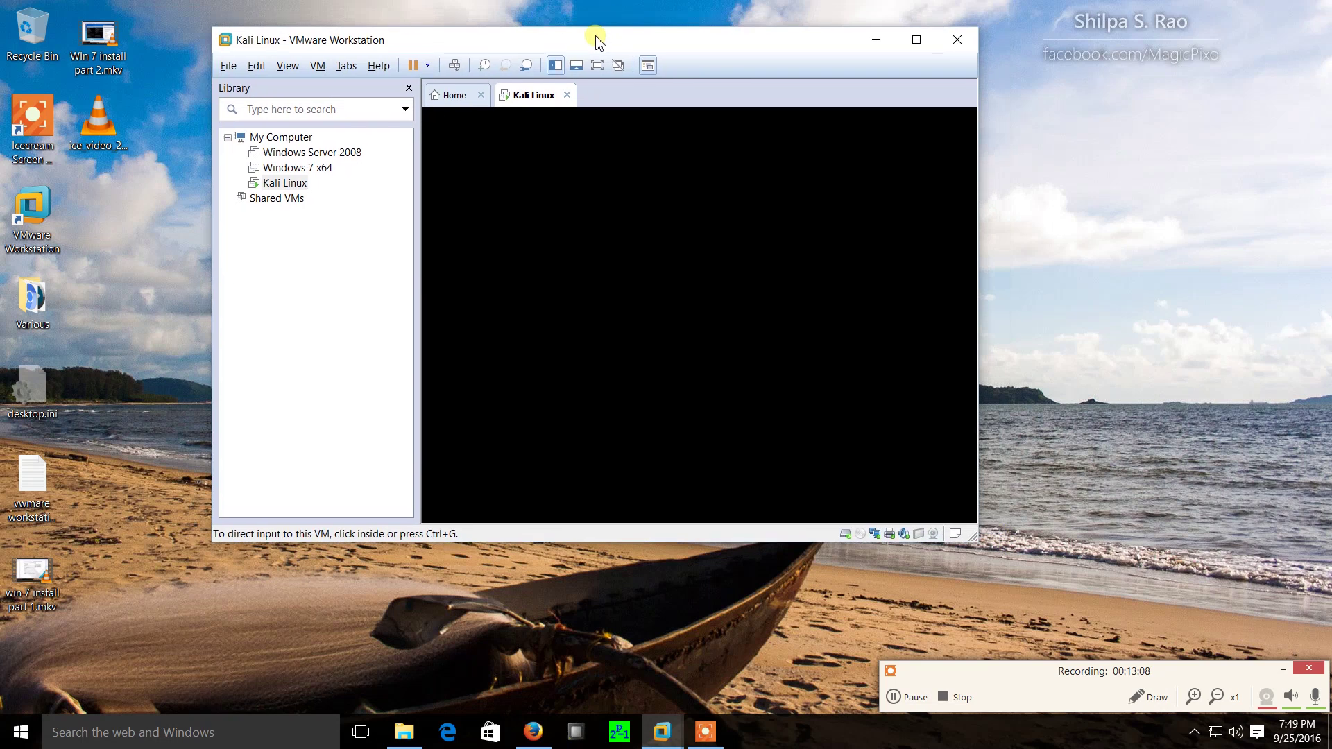
pyautogui.click(624, 281)
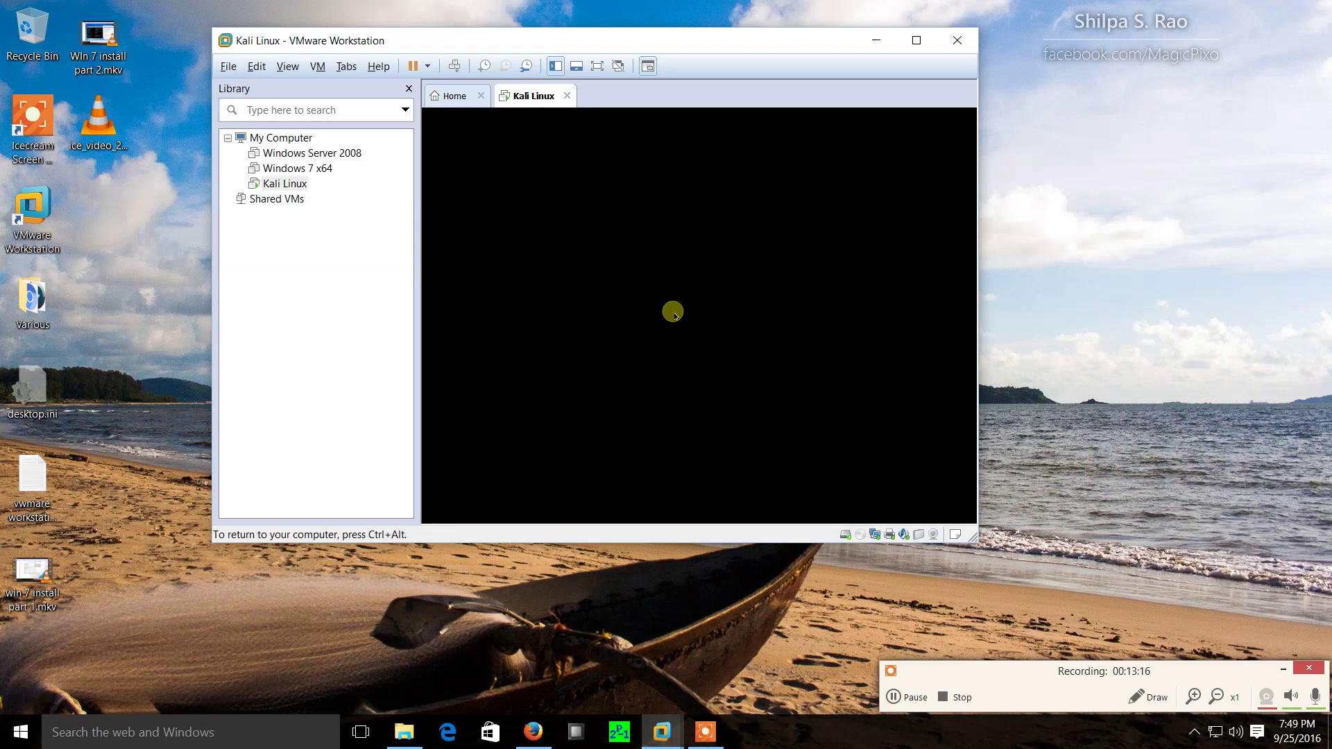
pyautogui.hotkey('ctrl', 'alt')
pyautogui.click(1075, 378)
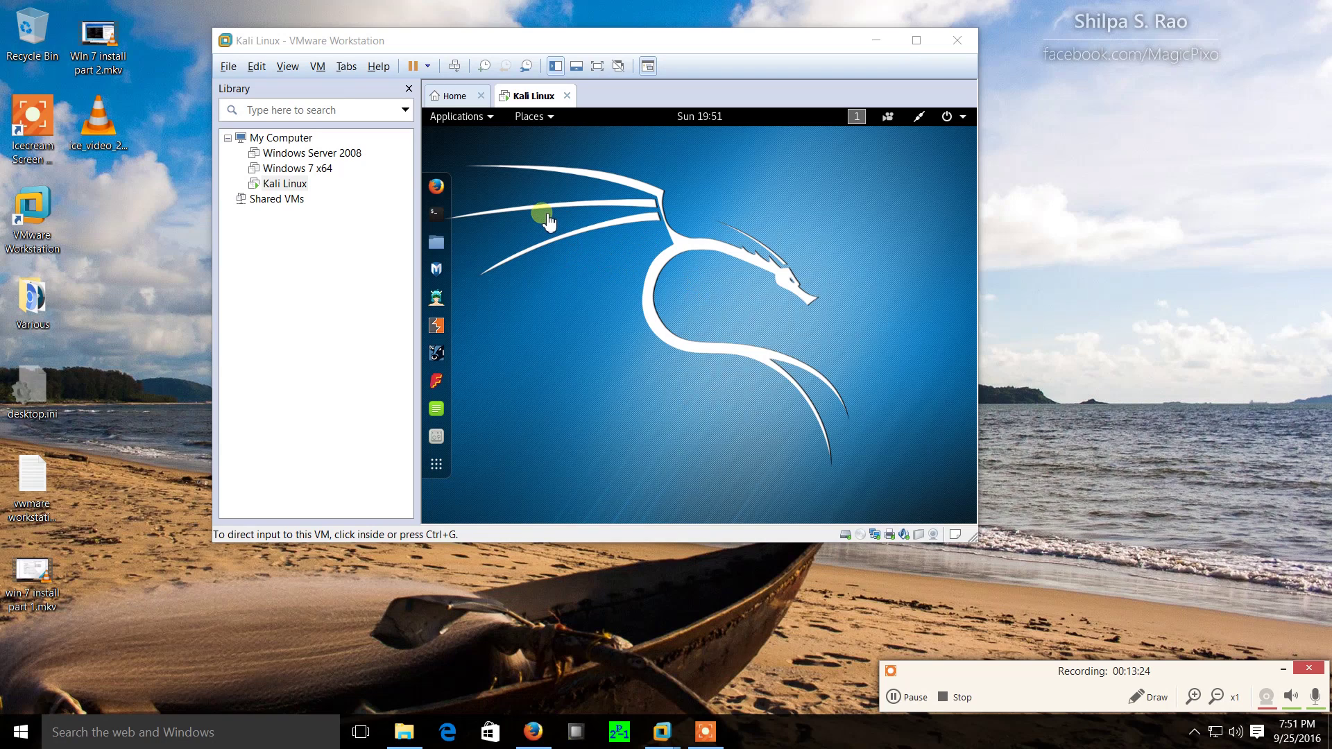
# Launch Firefox ESR in Kali and enlarge the VMware window.
pyautogui.click(439, 193)
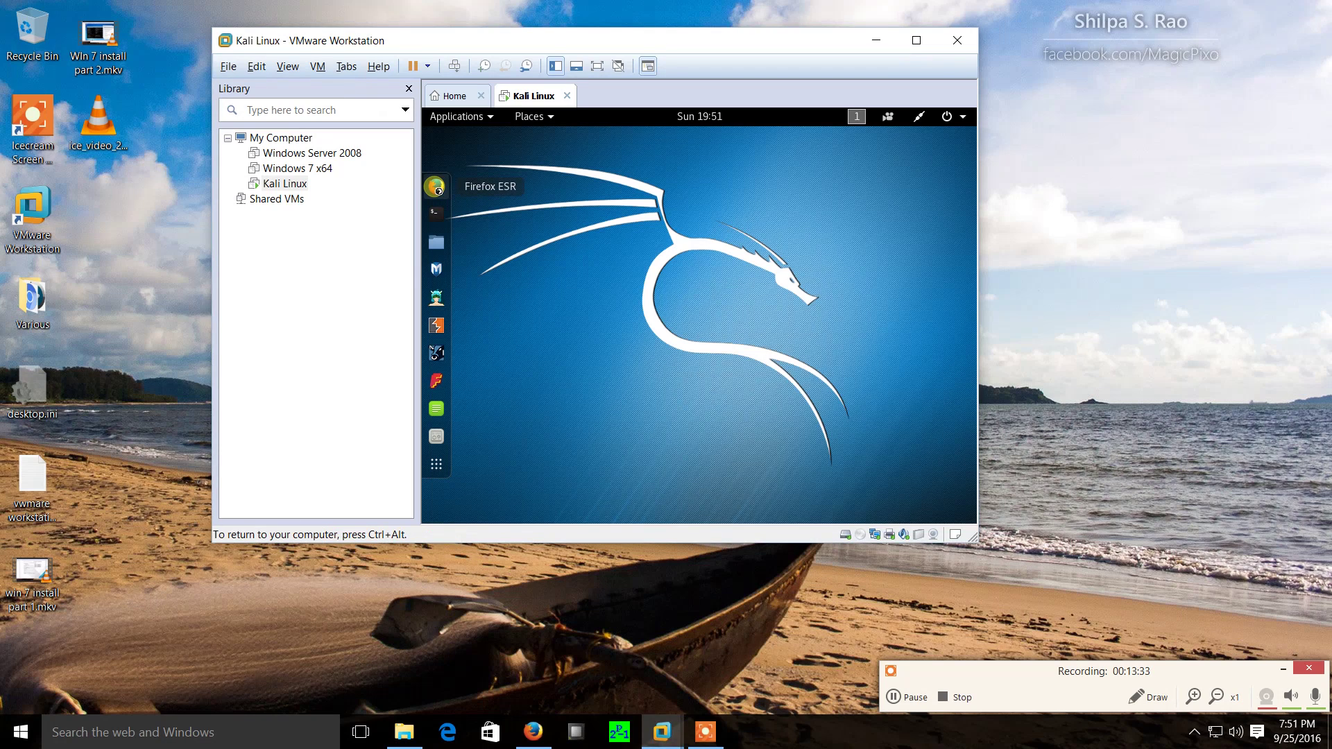
pyautogui.click(437, 188)
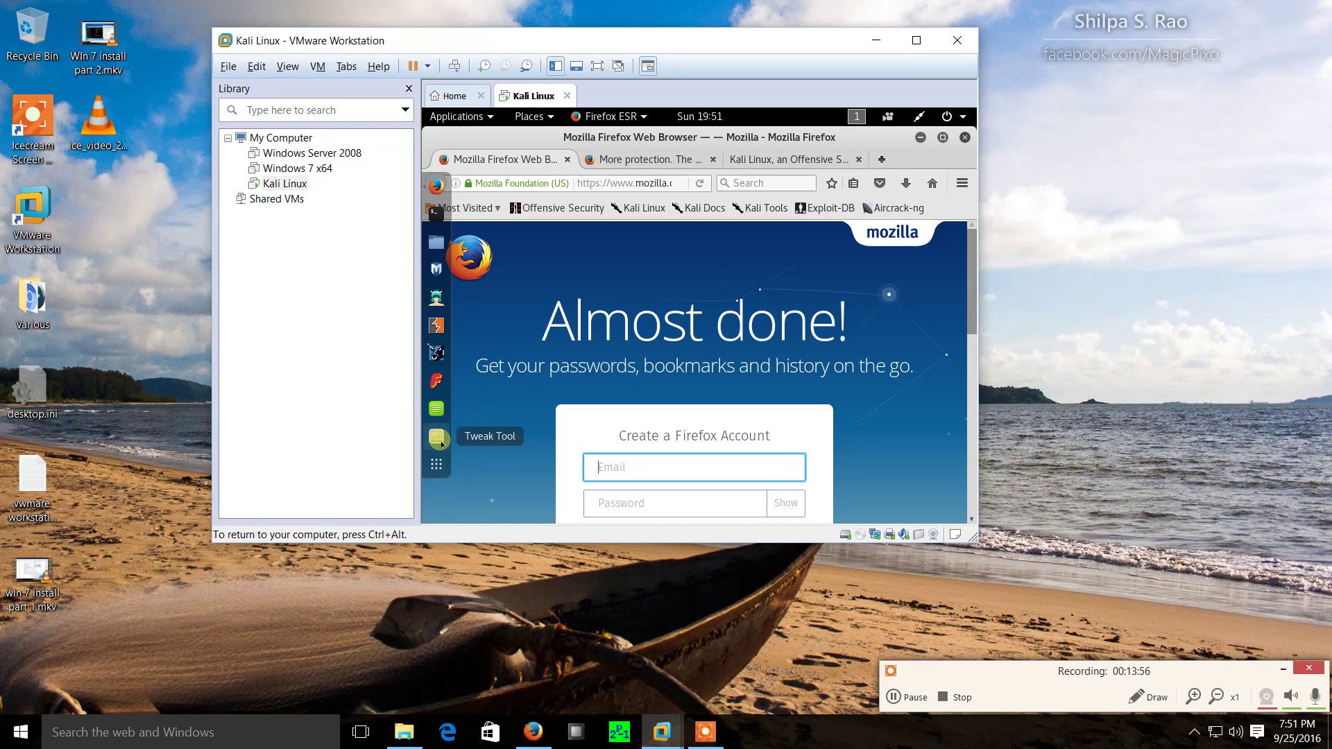
pyautogui.hotkey('ctrl', 'alt')
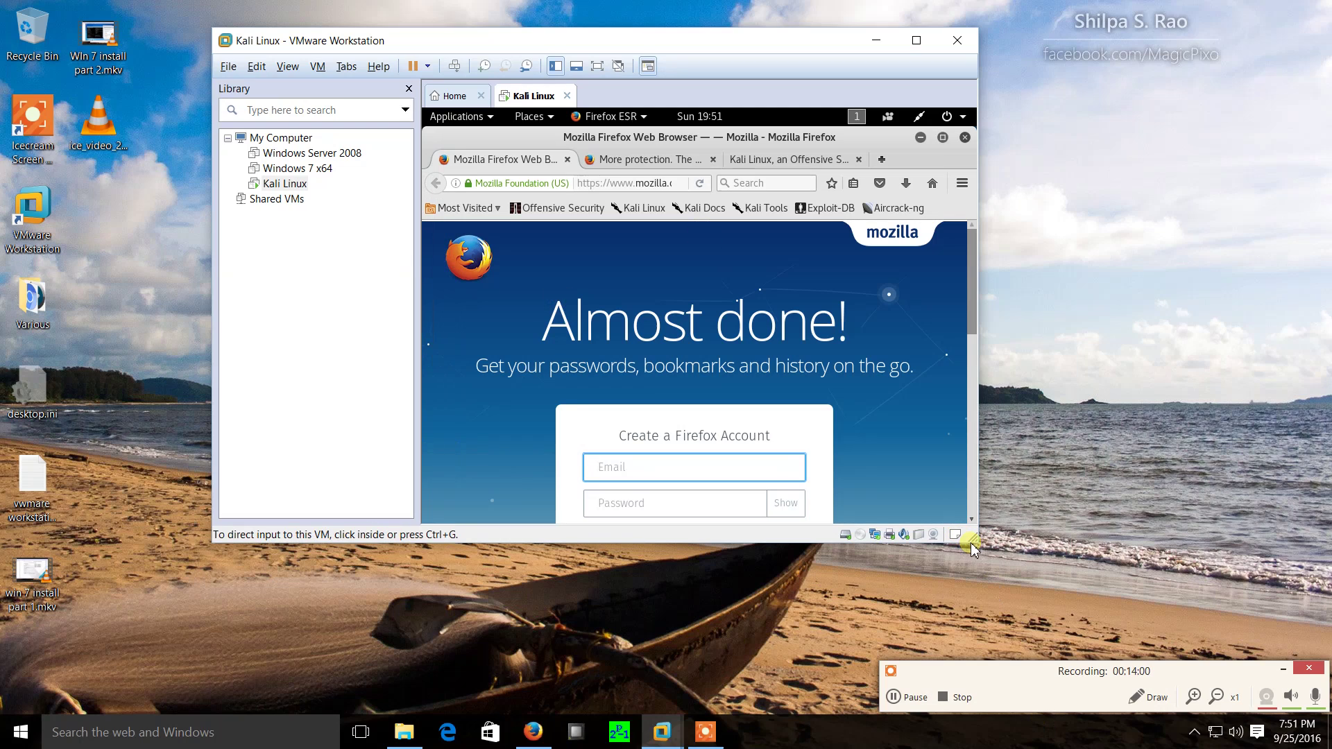
pyautogui.moveTo(972, 548); pyautogui.dragTo(1088, 645)
# Close Firefox, confirming closure of all three tabs.
pyautogui.click(951, 494)
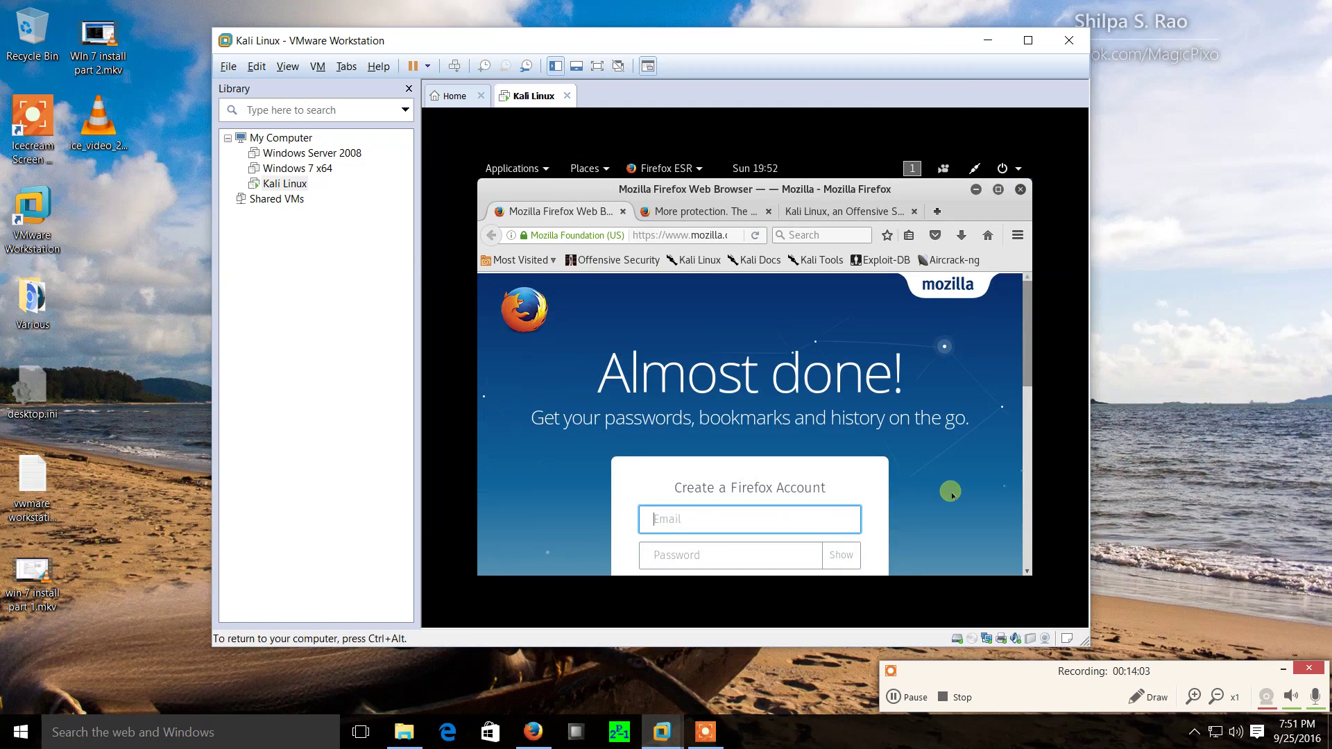
pyautogui.rightClick(630, 318)
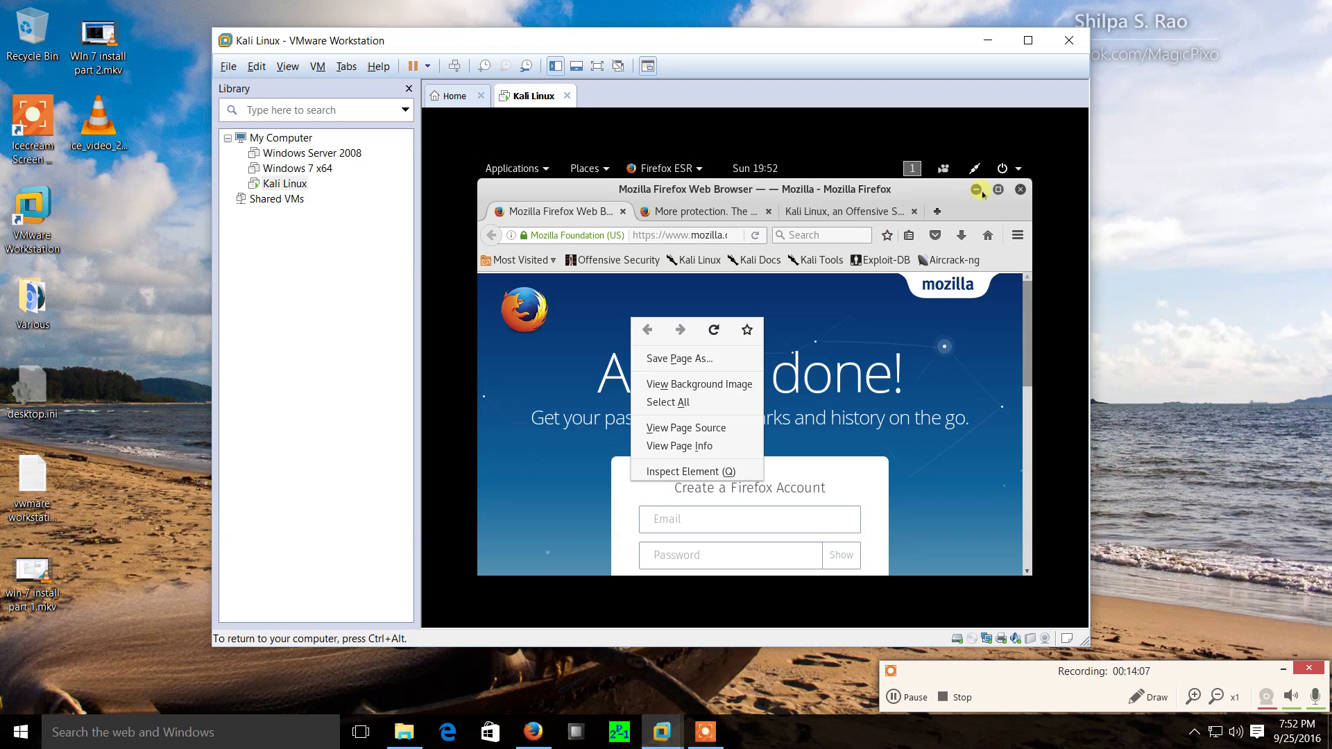
pyautogui.click(1024, 197)
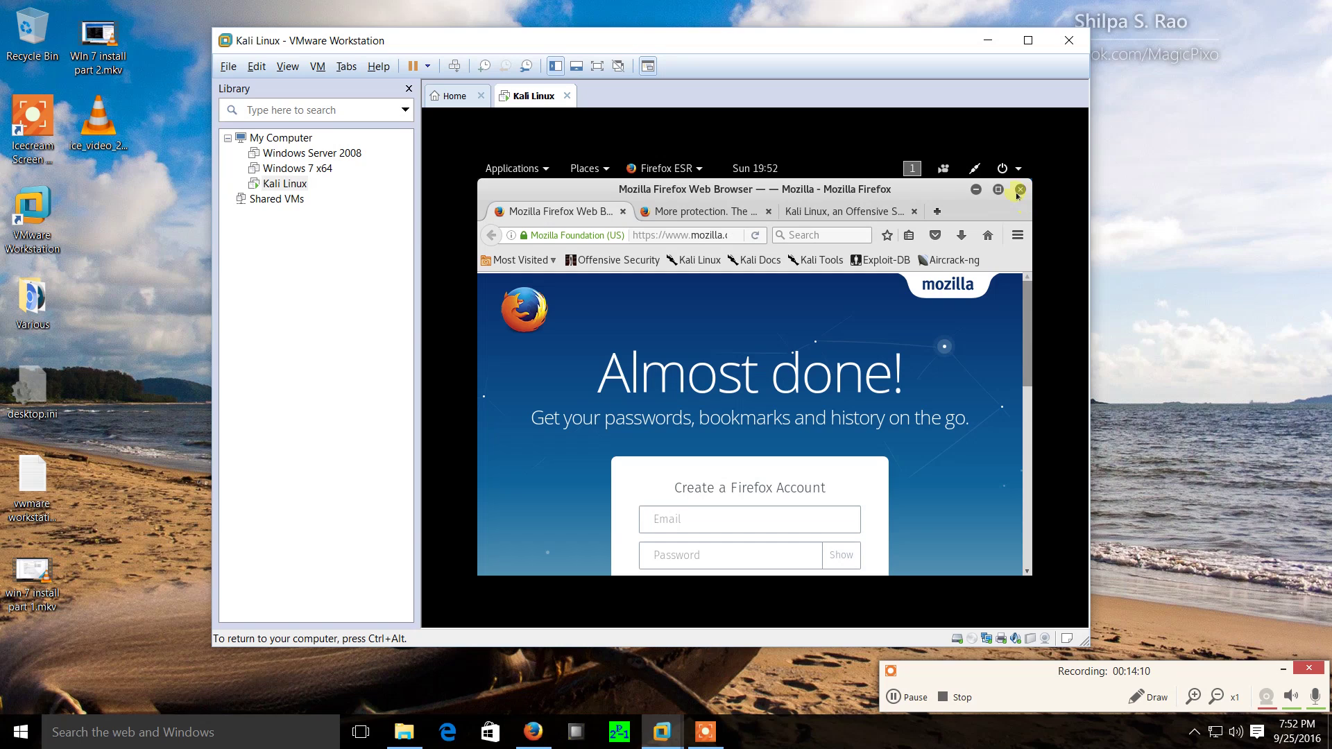
pyautogui.click(1021, 191)
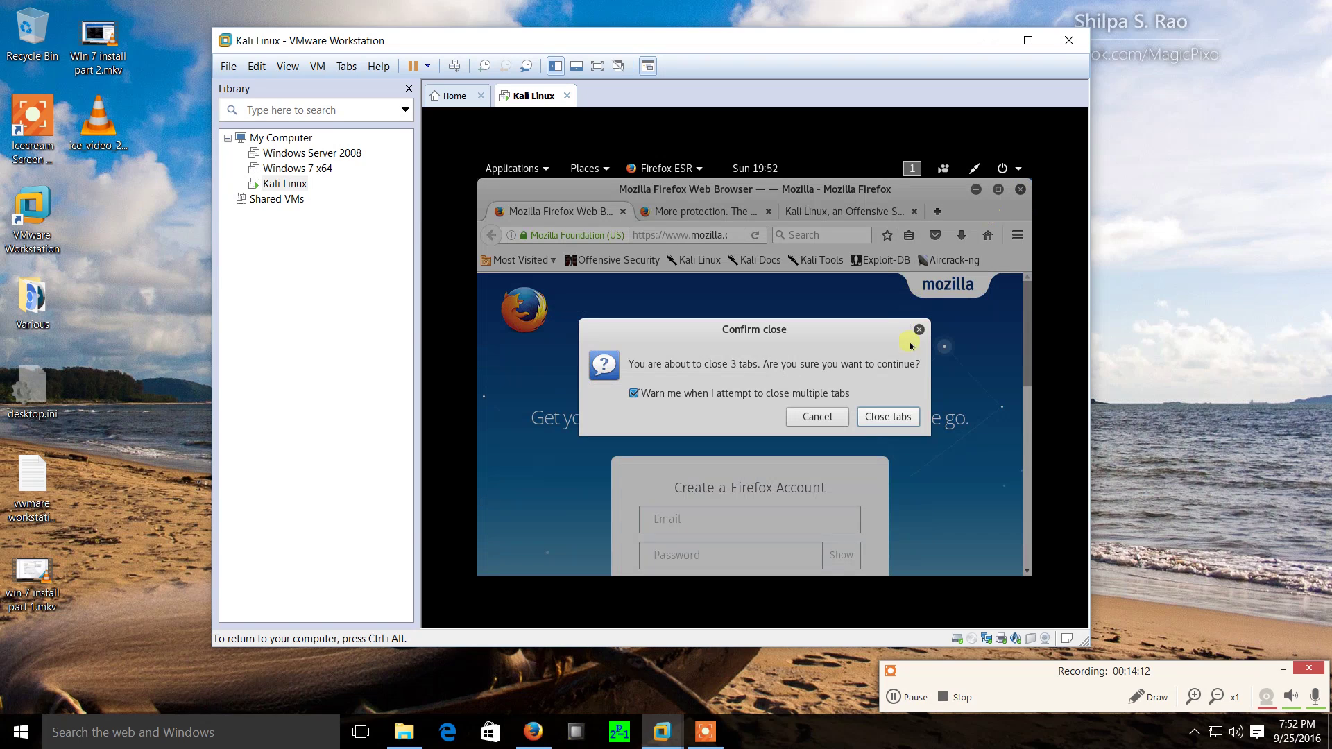
pyautogui.click(905, 417)
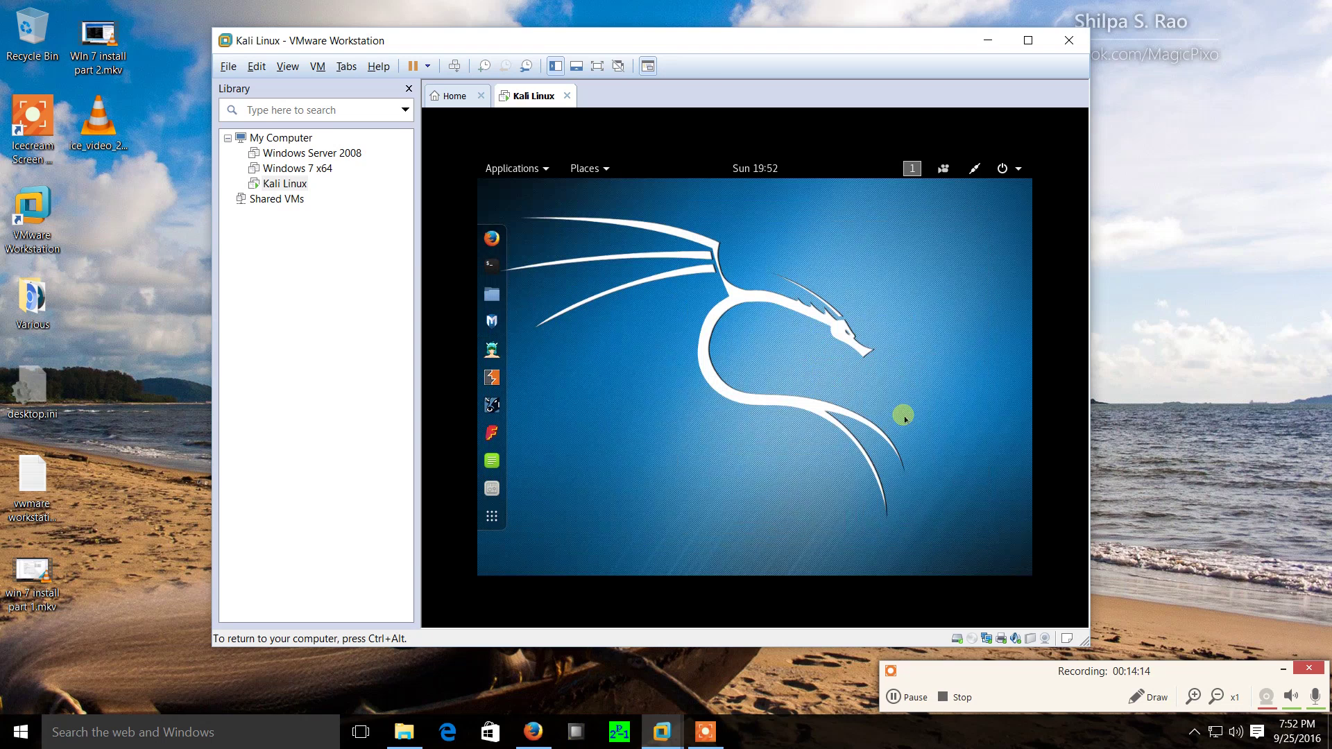
# Search the applications for 'settings', launch Settings, and open the Displays panel.
pyautogui.rightClick(641, 240)
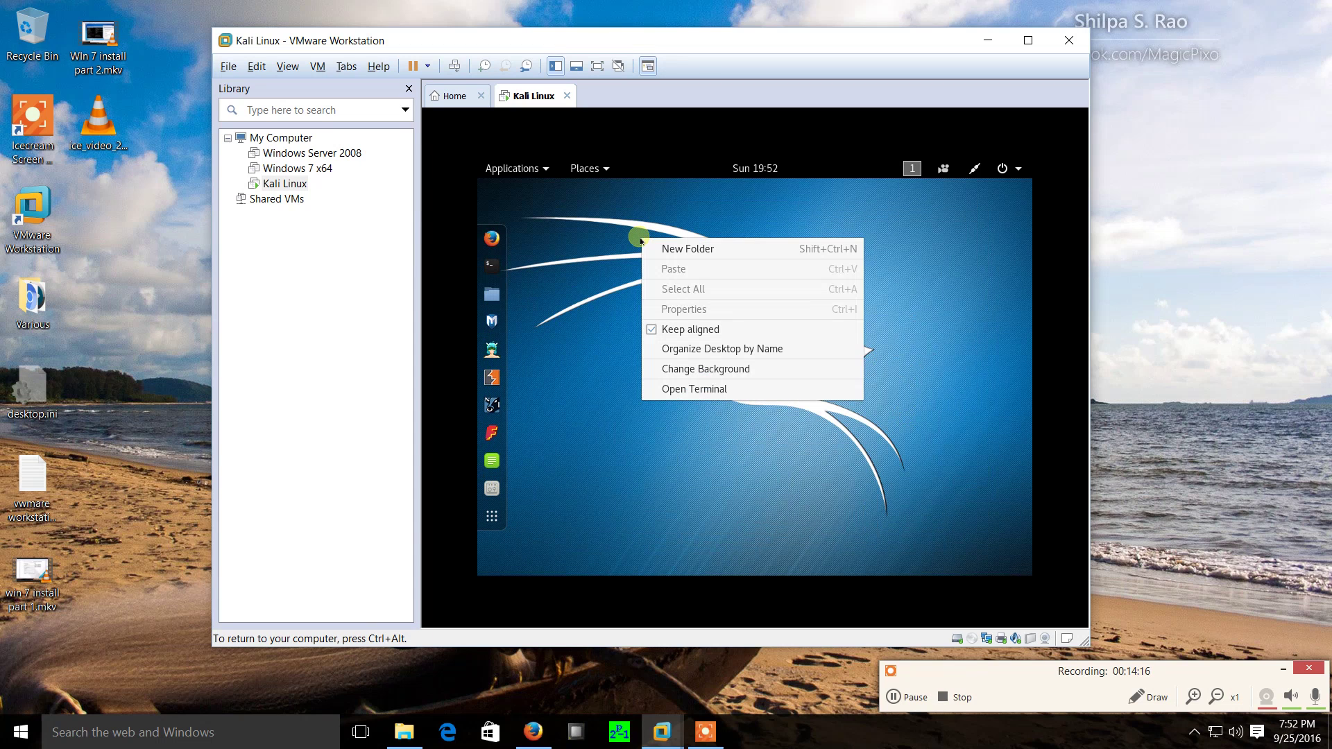
pyautogui.click(617, 238)
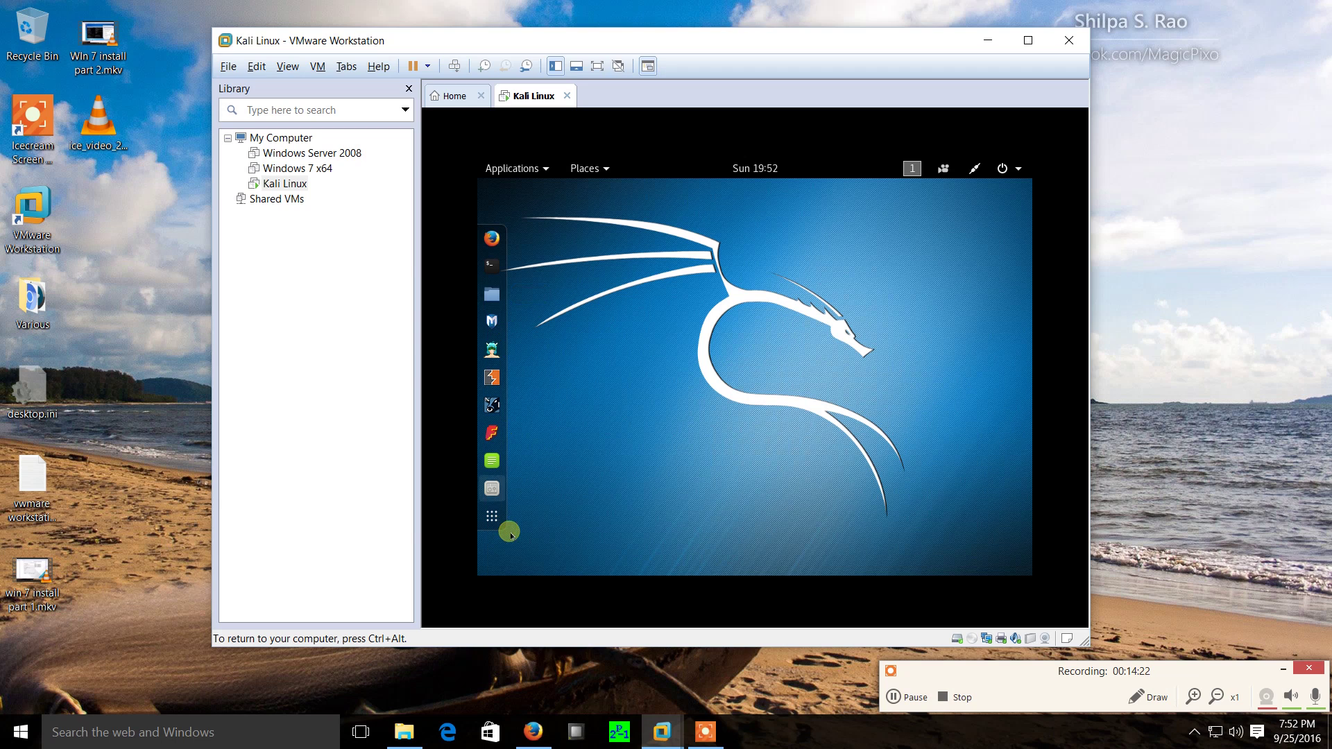
pyautogui.click(492, 516)
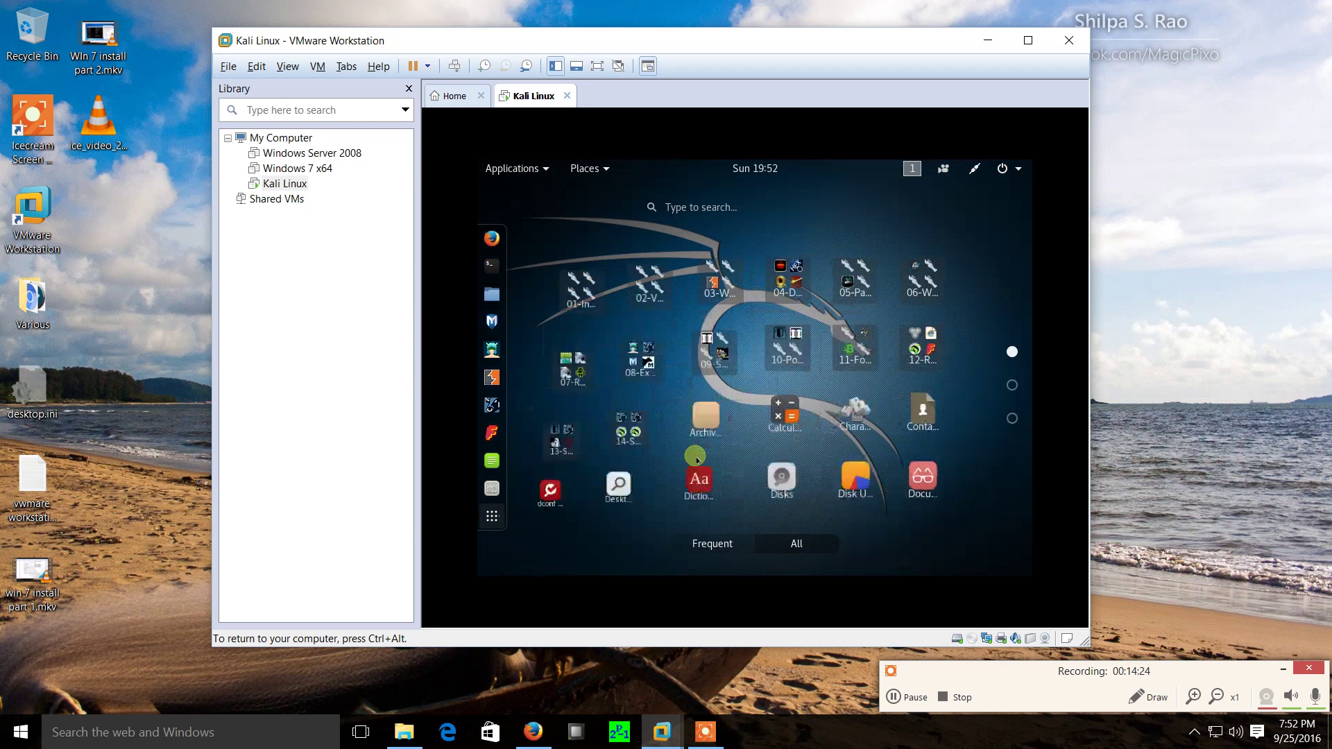
pyautogui.write('s')
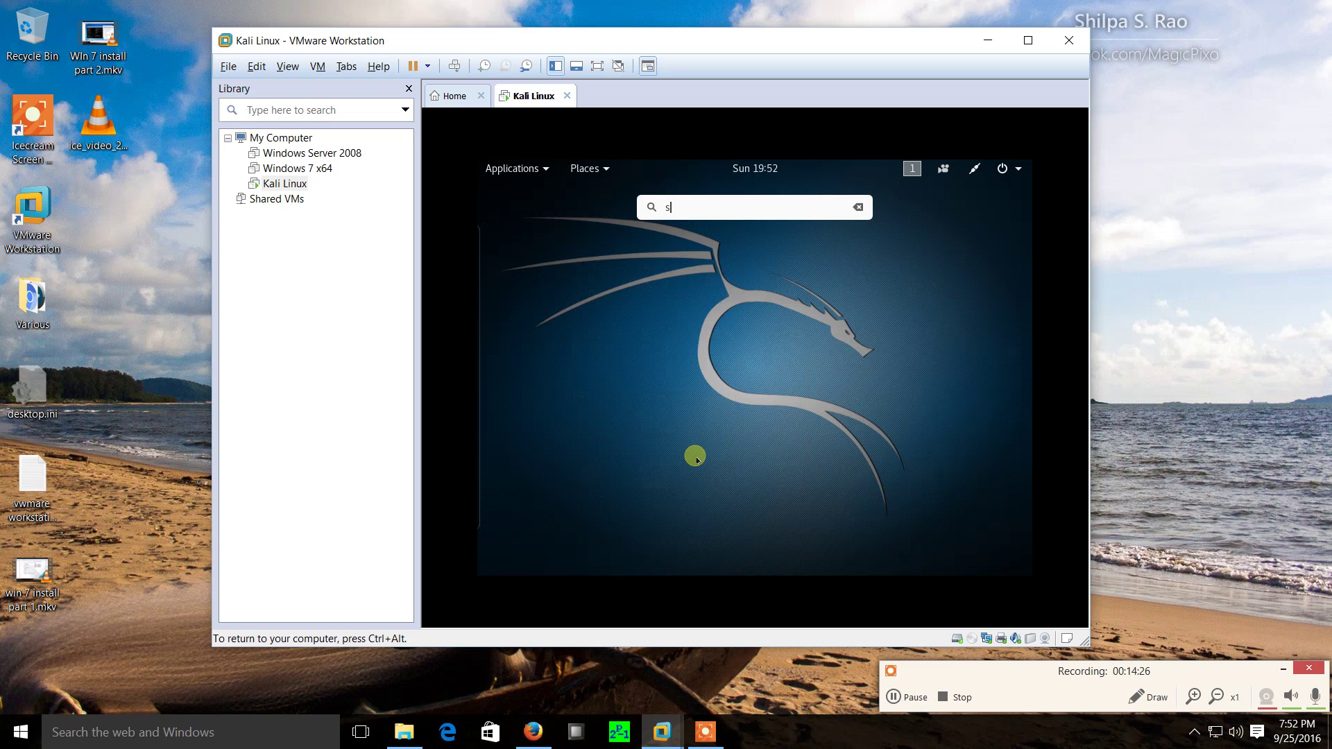
pyautogui.write('ettings')
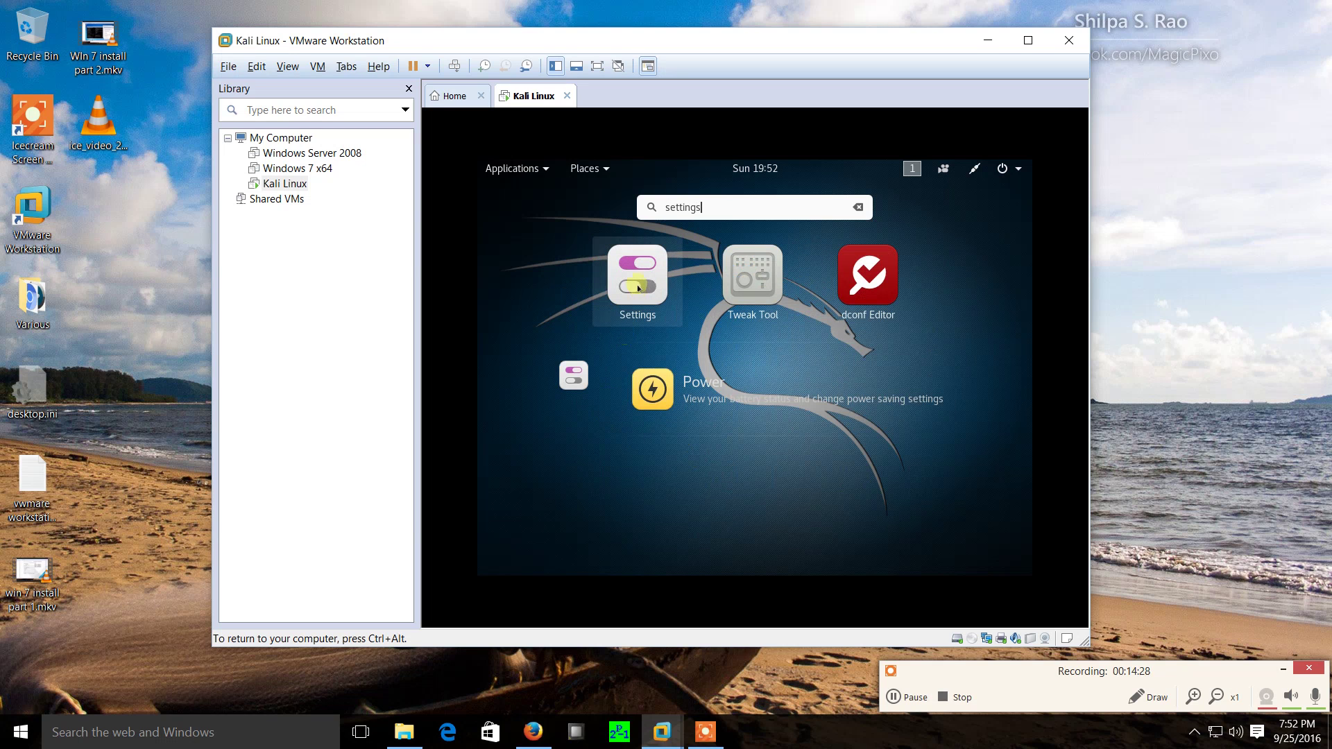
pyautogui.click(639, 287)
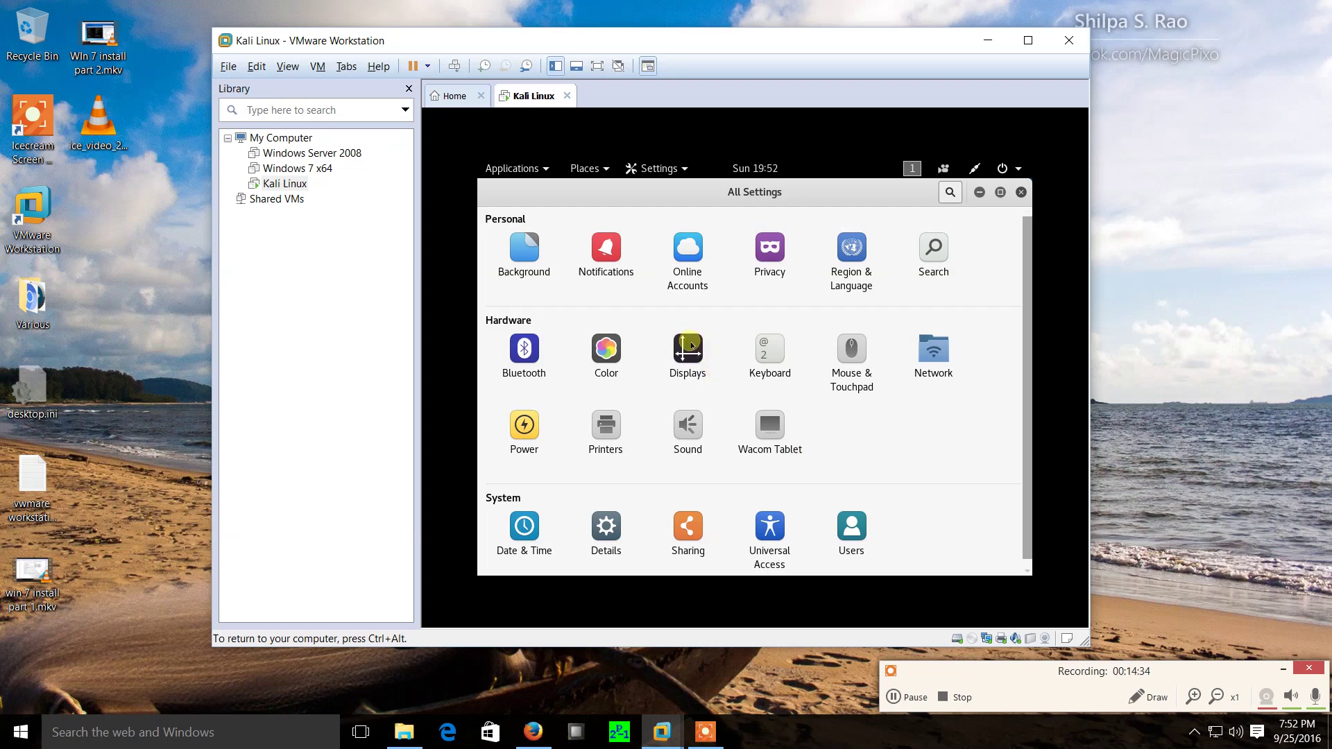
pyautogui.click(690, 347)
# Apply and keep a 1280 × 800 (16:10) resolution for the Unknown Display.
pyautogui.click(633, 239)
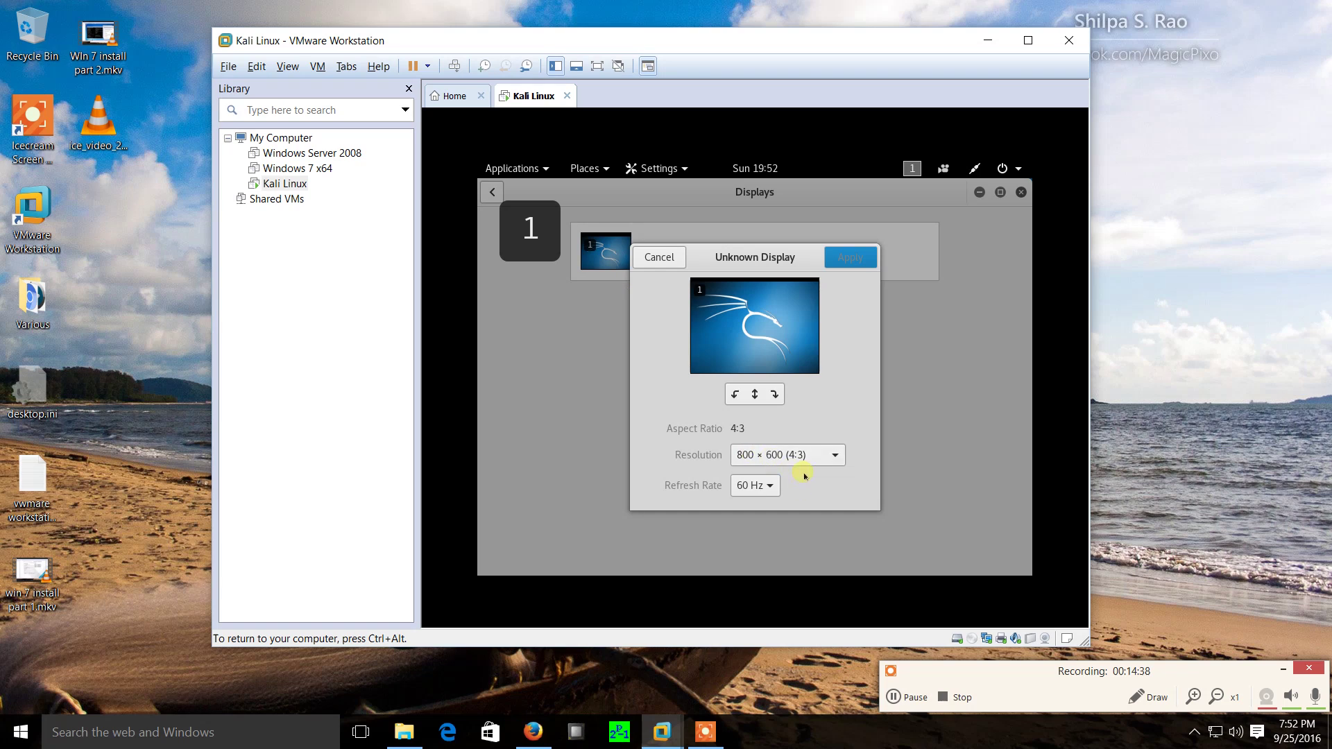
pyautogui.click(837, 456)
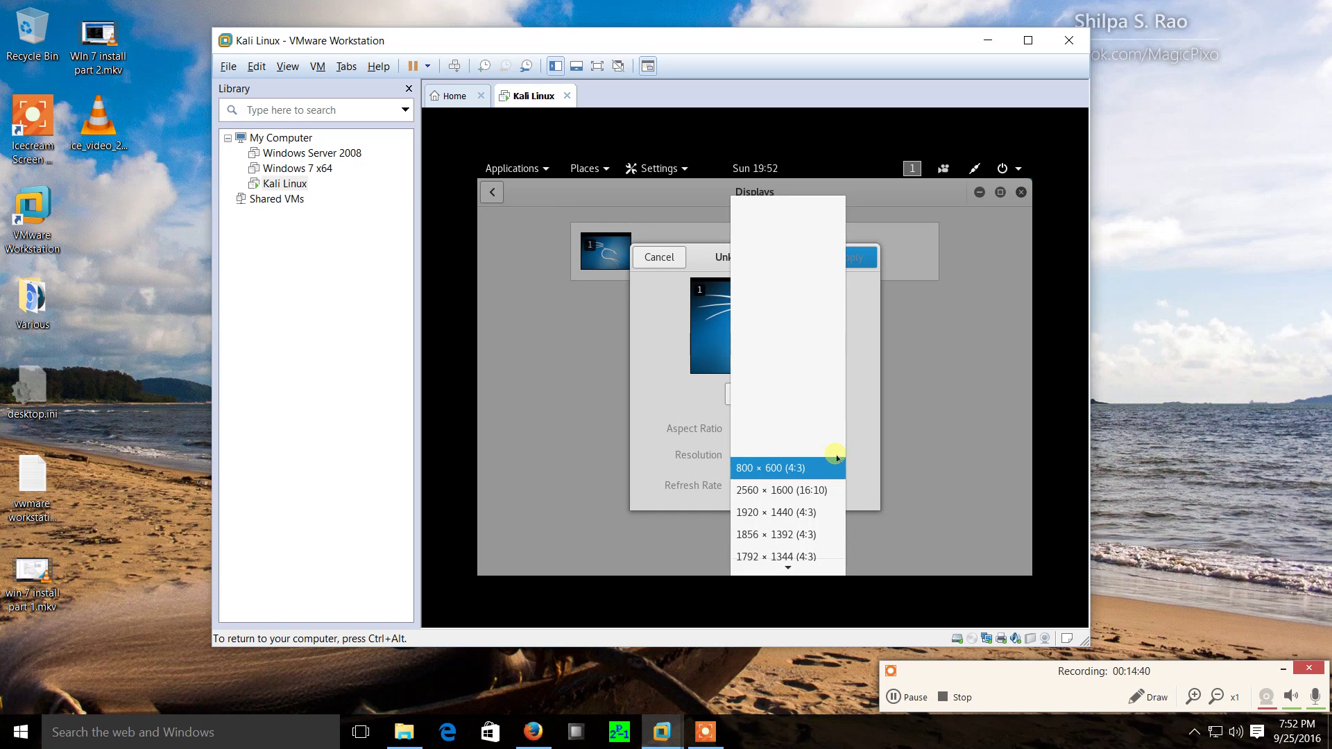
pyautogui.moveTo(823, 569)
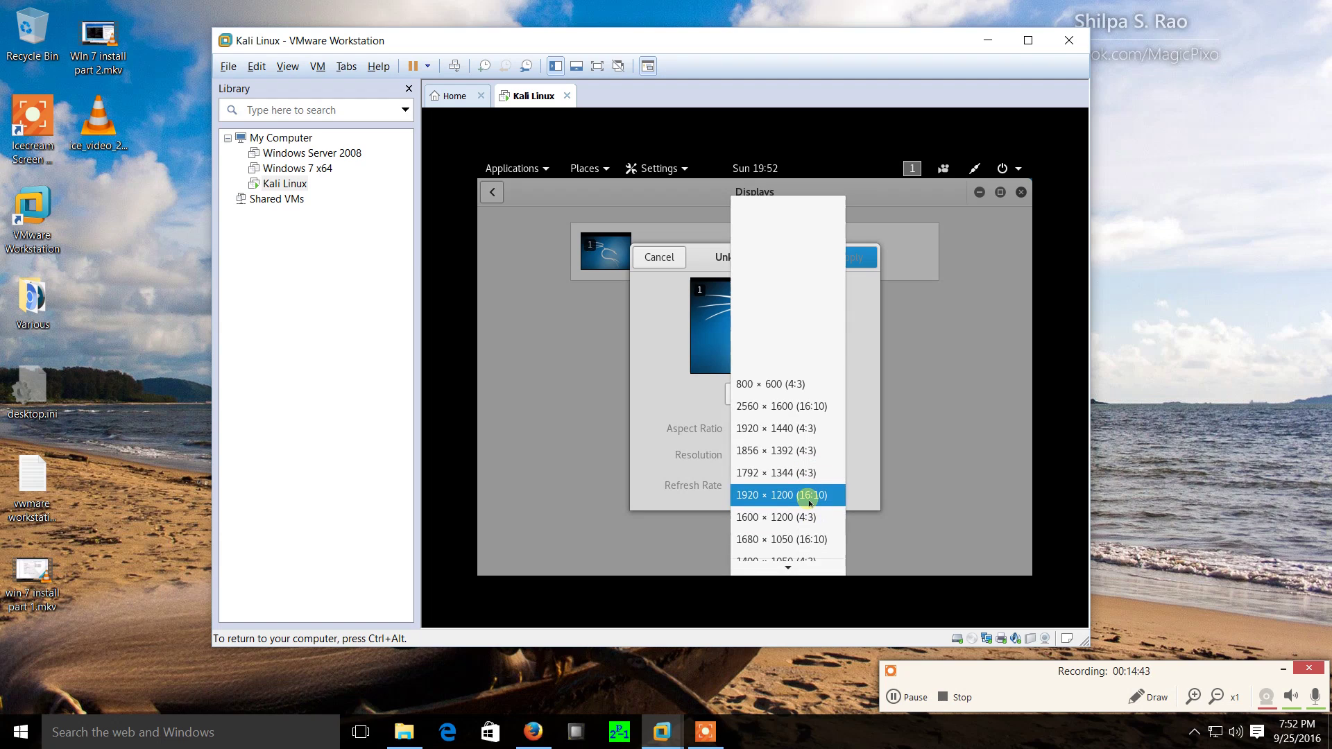
pyautogui.scroll(-3, 809, 502)
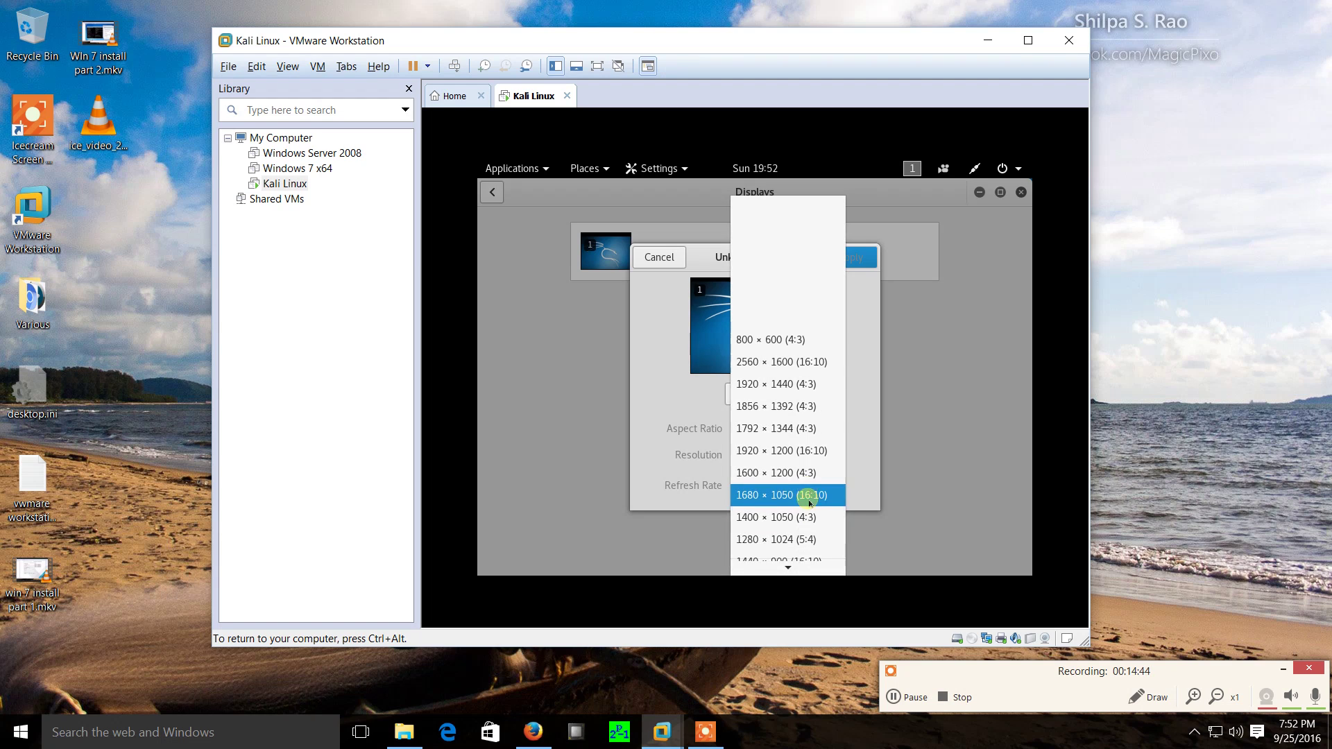
pyautogui.scroll(-2, 808, 502)
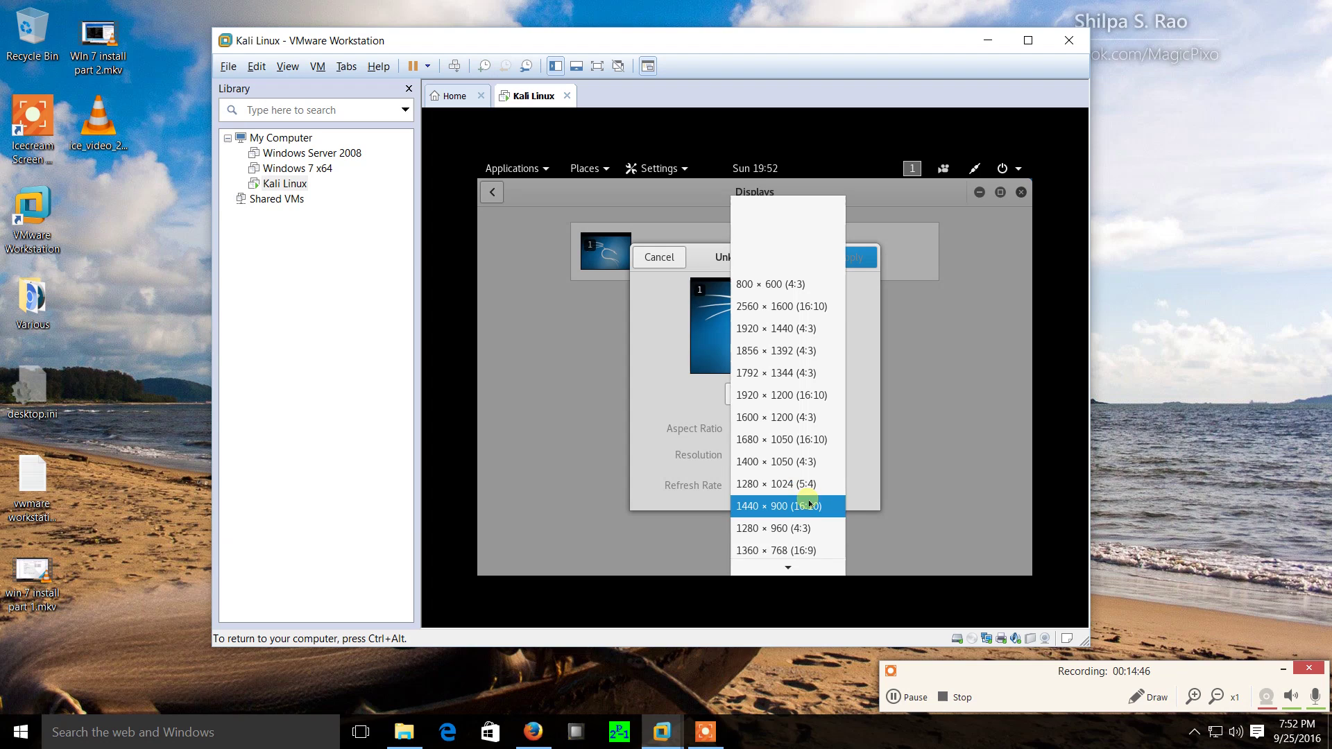
pyautogui.scroll(-1, 809, 502)
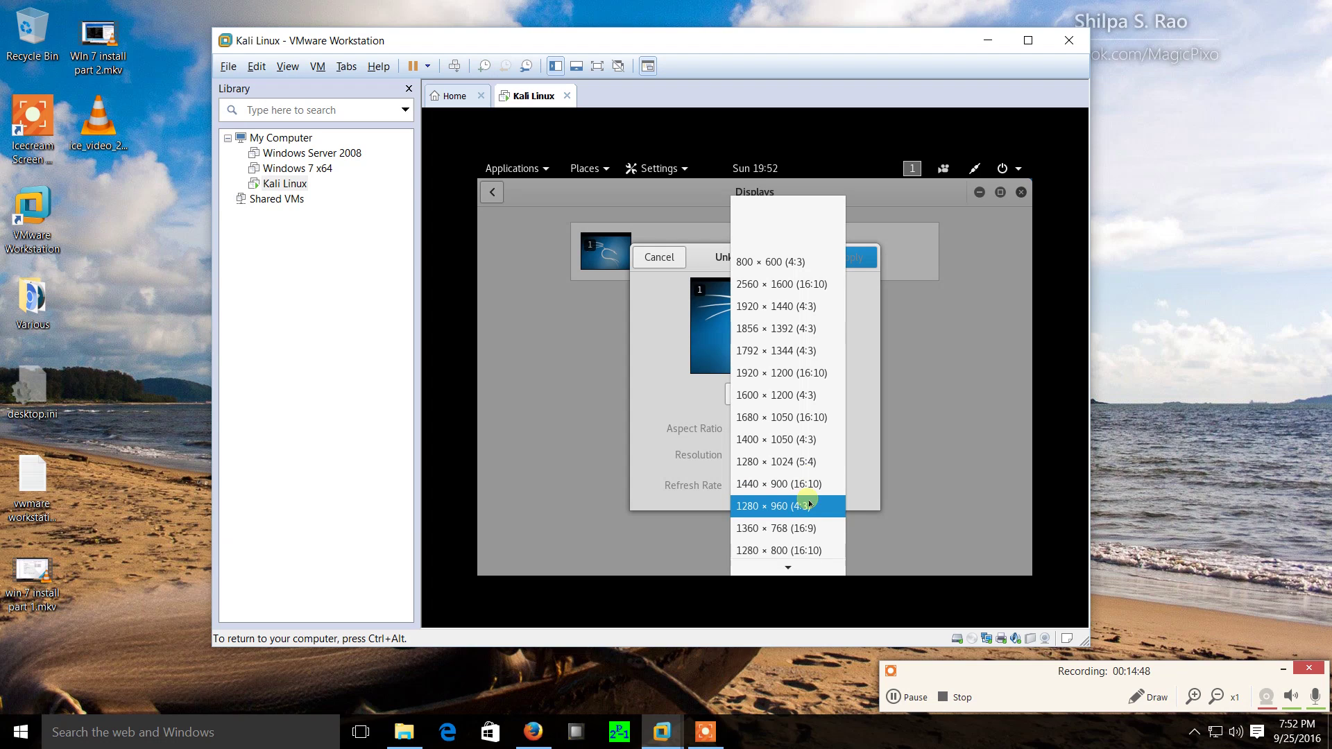
pyautogui.scroll(-1, 804, 524)
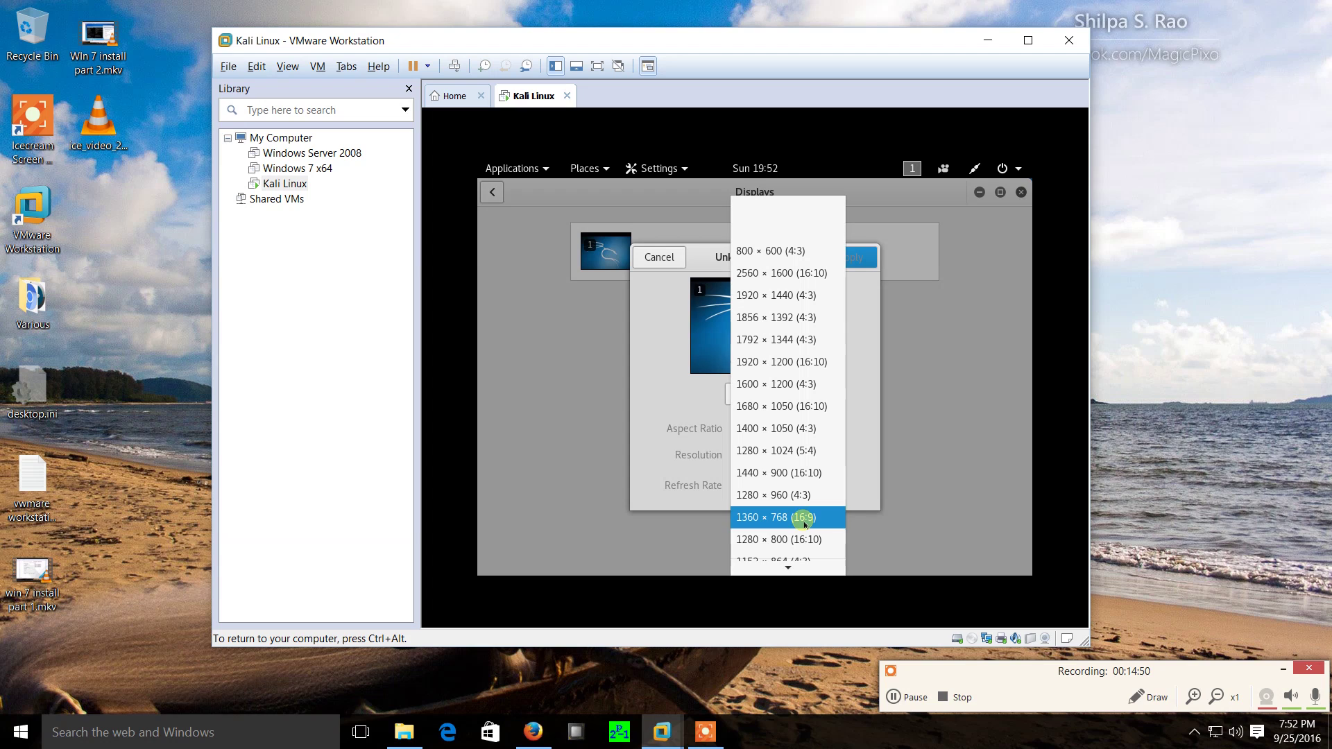
pyautogui.scroll(-2, 805, 524)
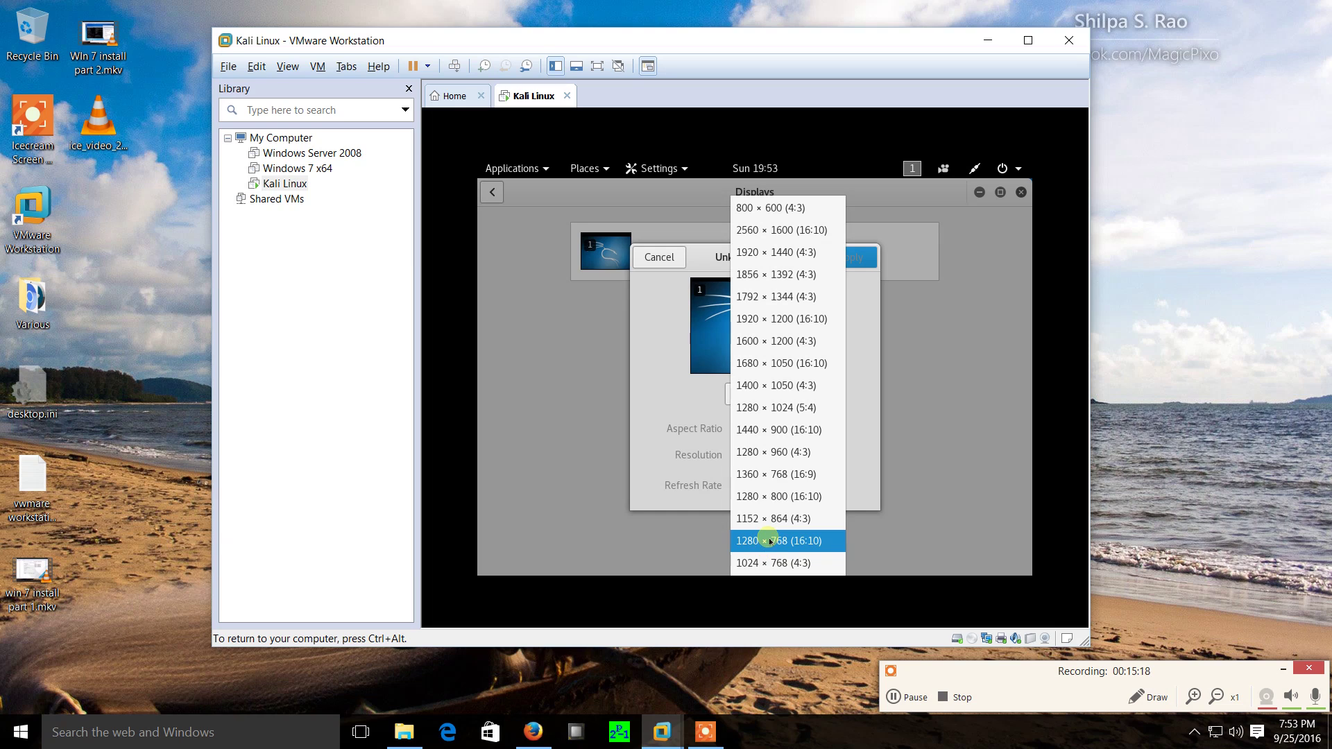
pyautogui.click(770, 498)
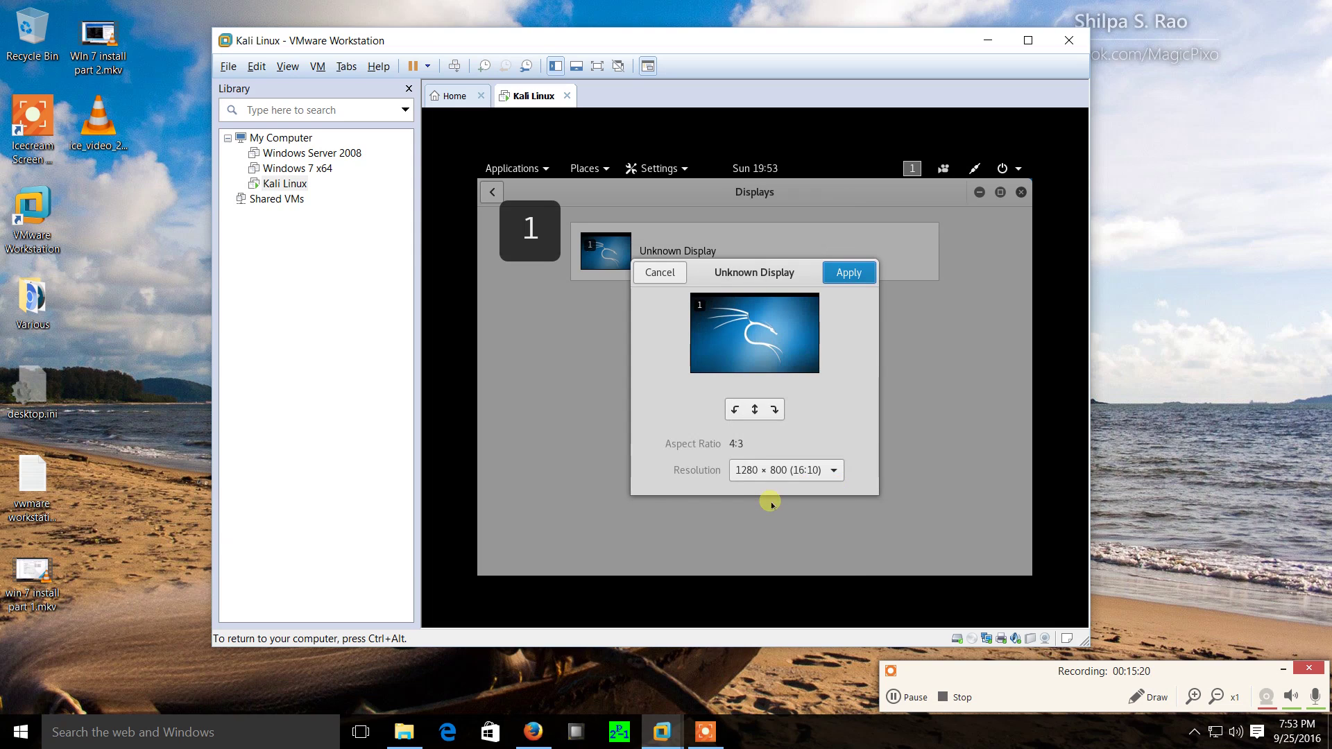
pyautogui.click(851, 271)
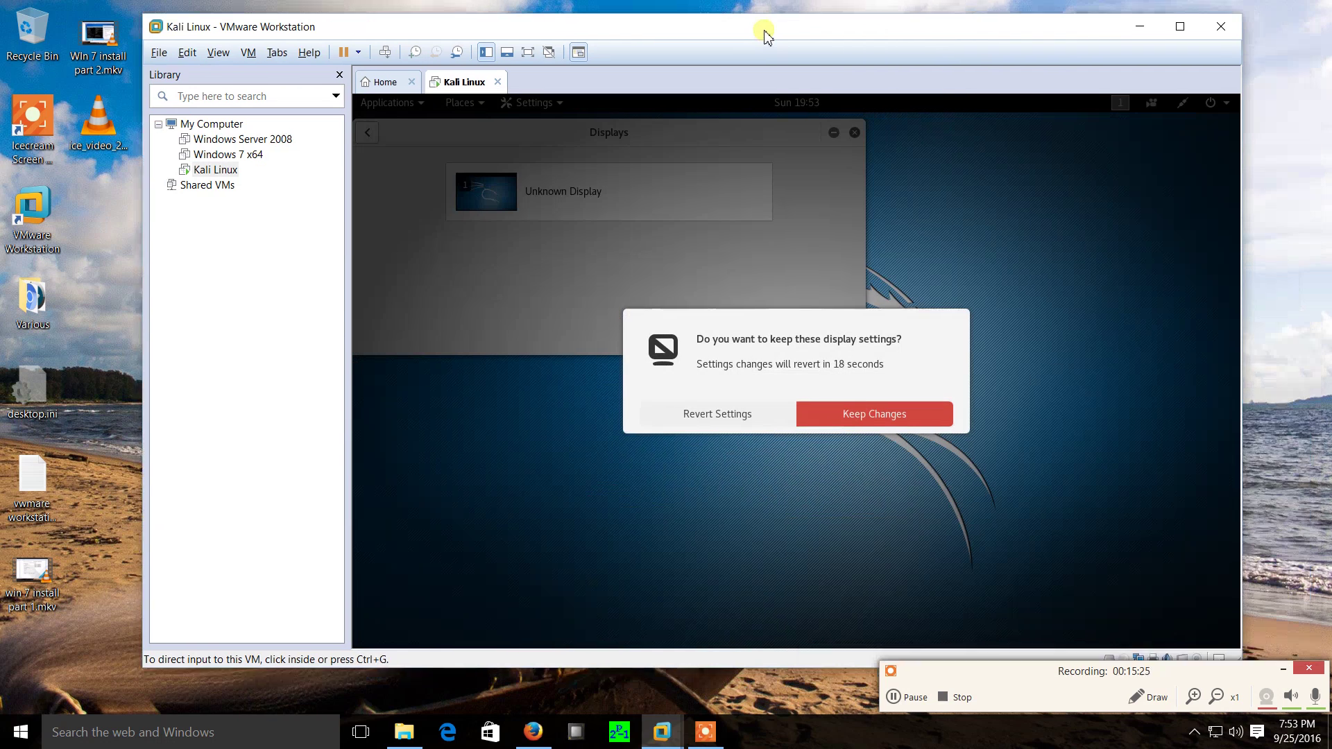
pyautogui.click(873, 416)
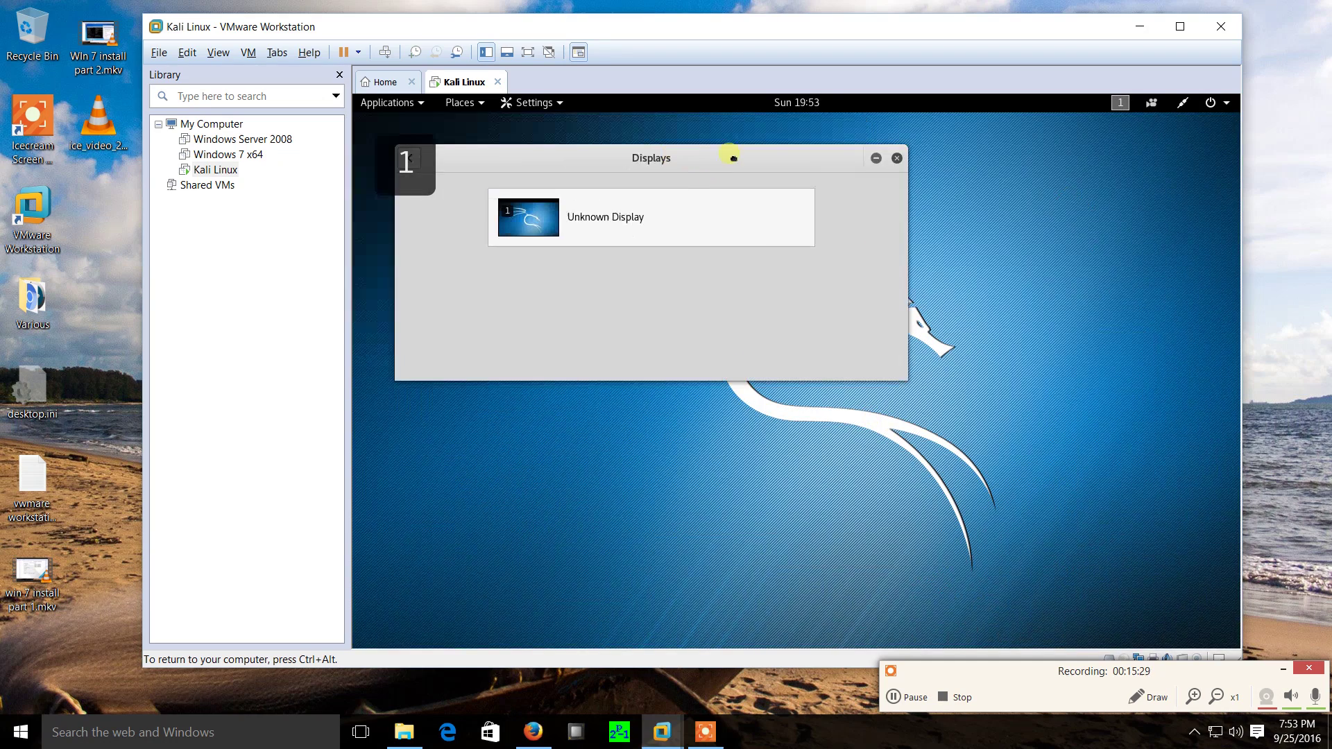
# Switch the display to 1280 × 768 (16:10), apply it, and keep the changes.
pyautogui.click(601, 217)
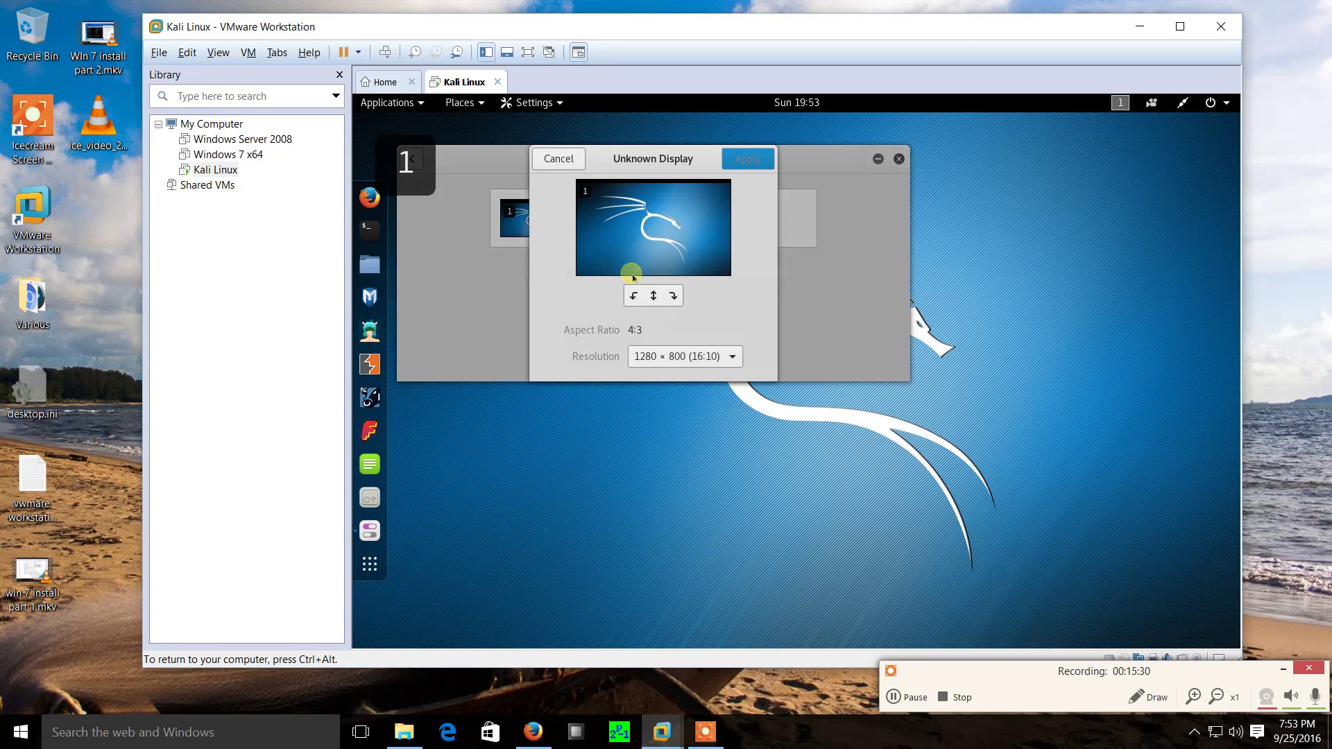
pyautogui.click(730, 361)
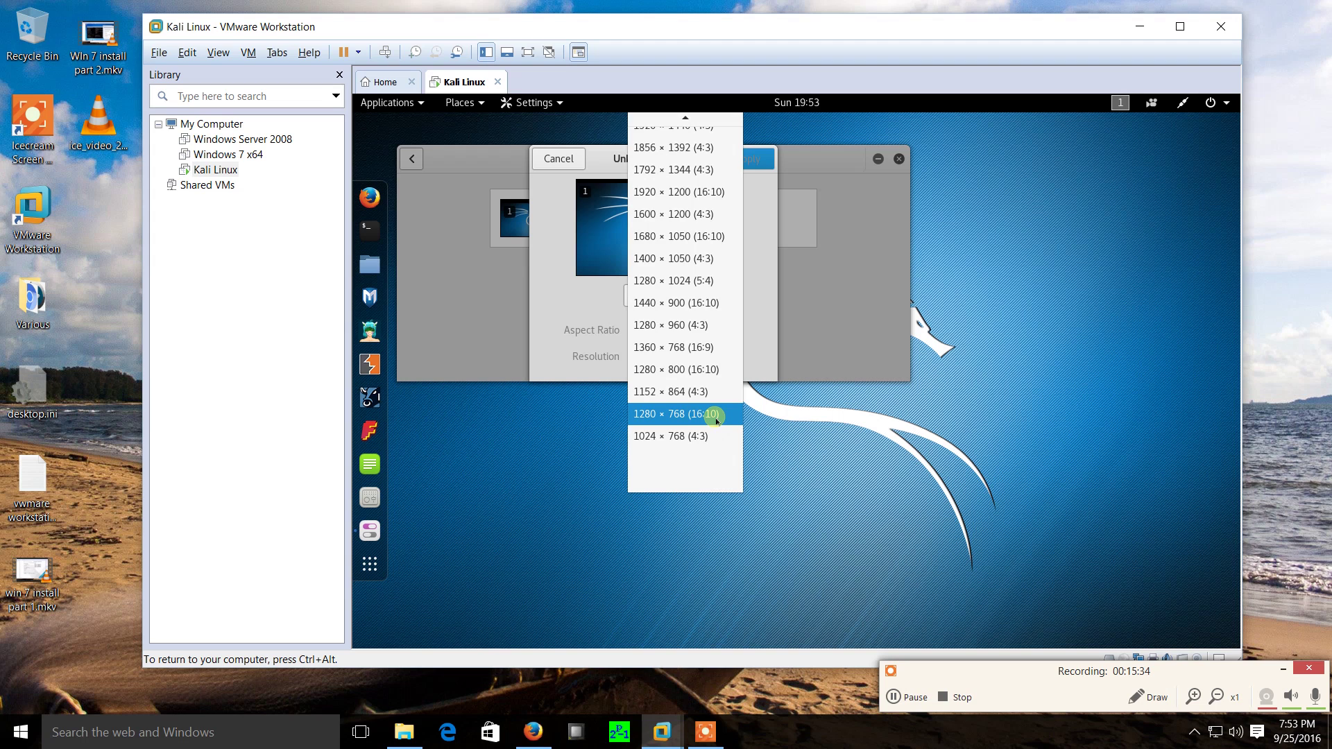
pyautogui.click(716, 420)
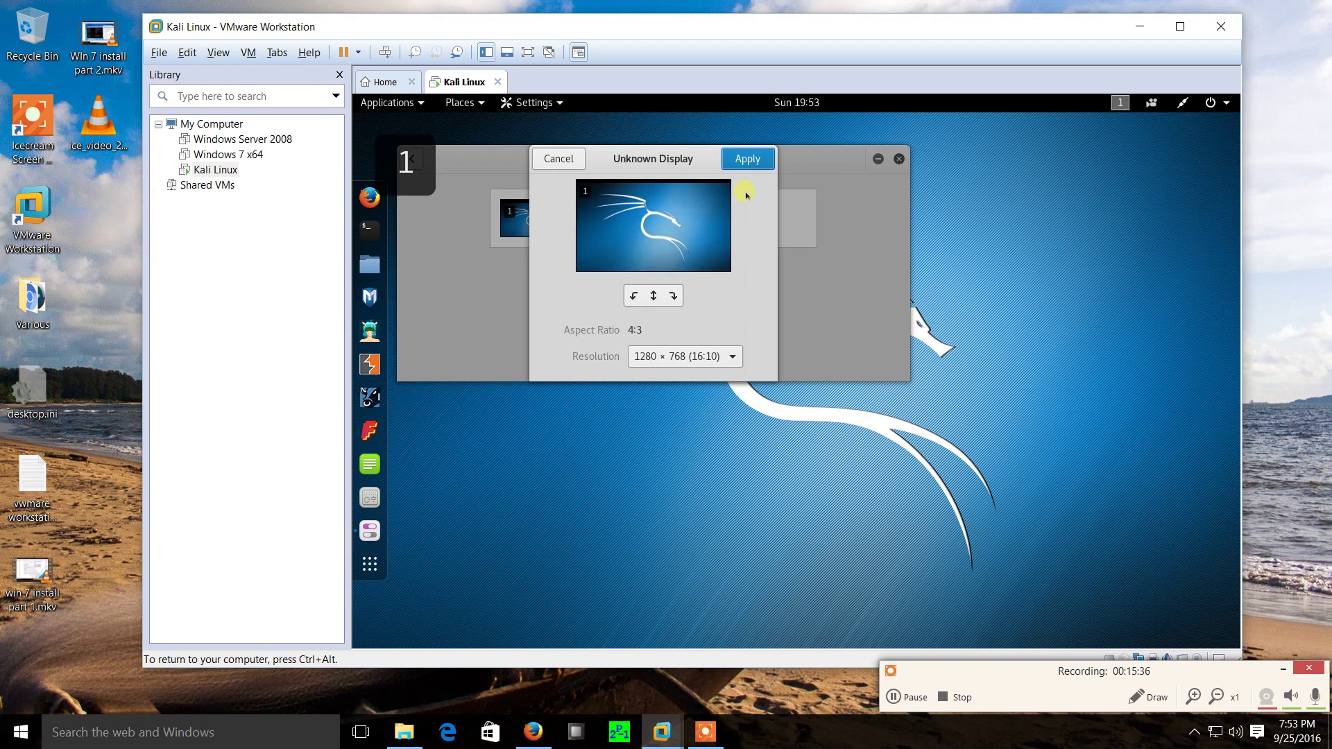
pyautogui.click(748, 163)
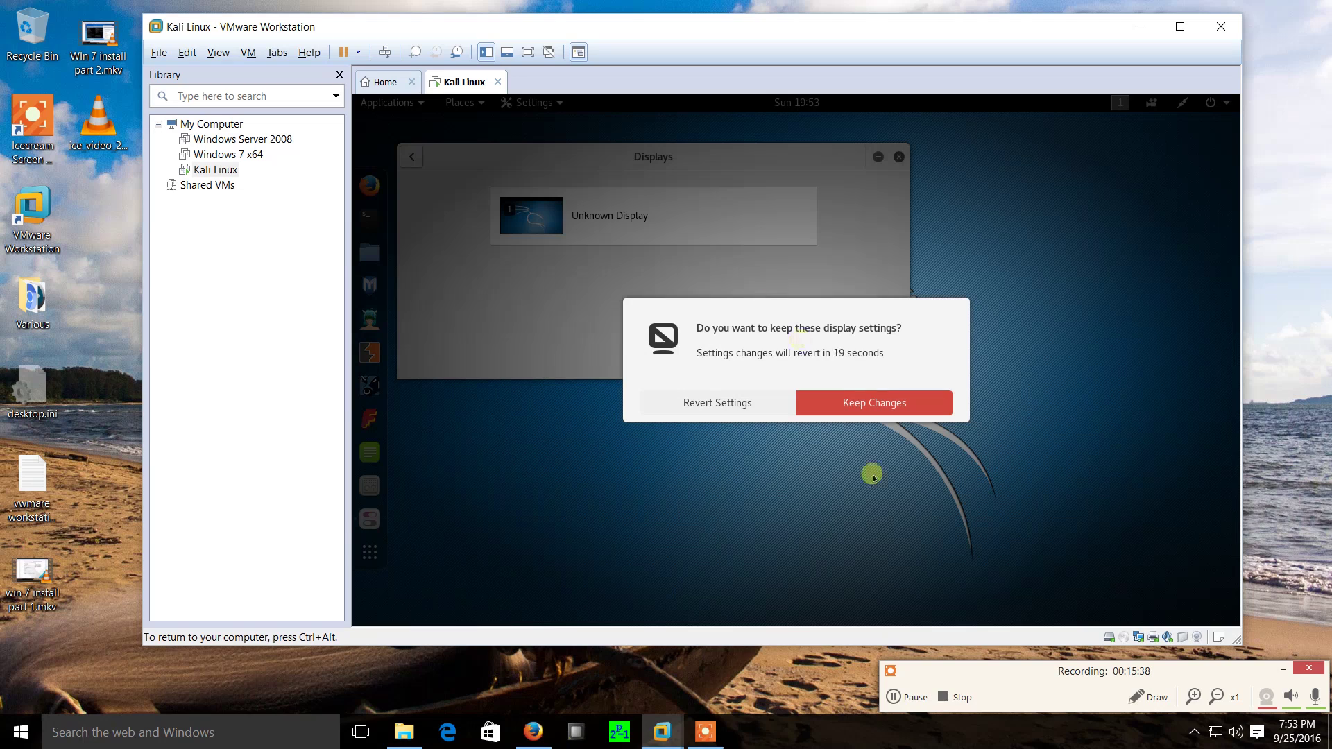
pyautogui.click(877, 410)
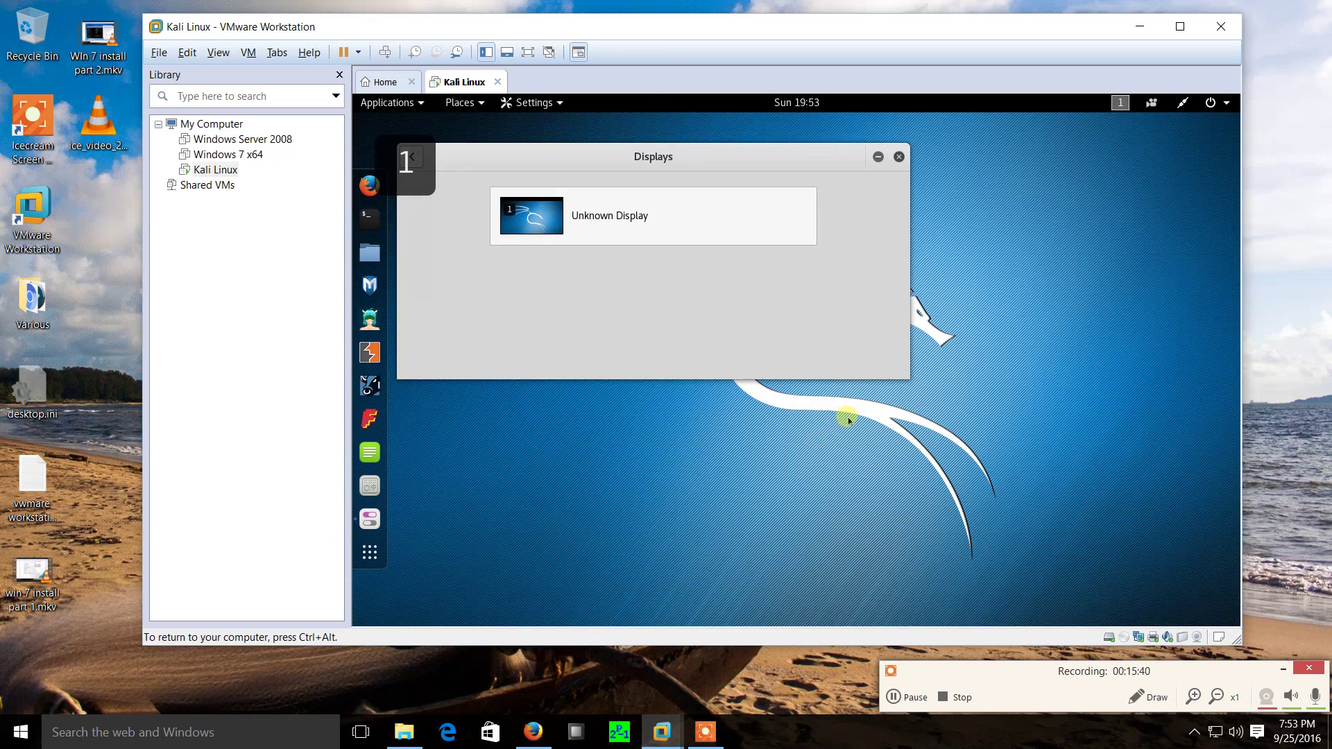
pyautogui.moveTo(700, 177); pyautogui.dragTo(729, 186)
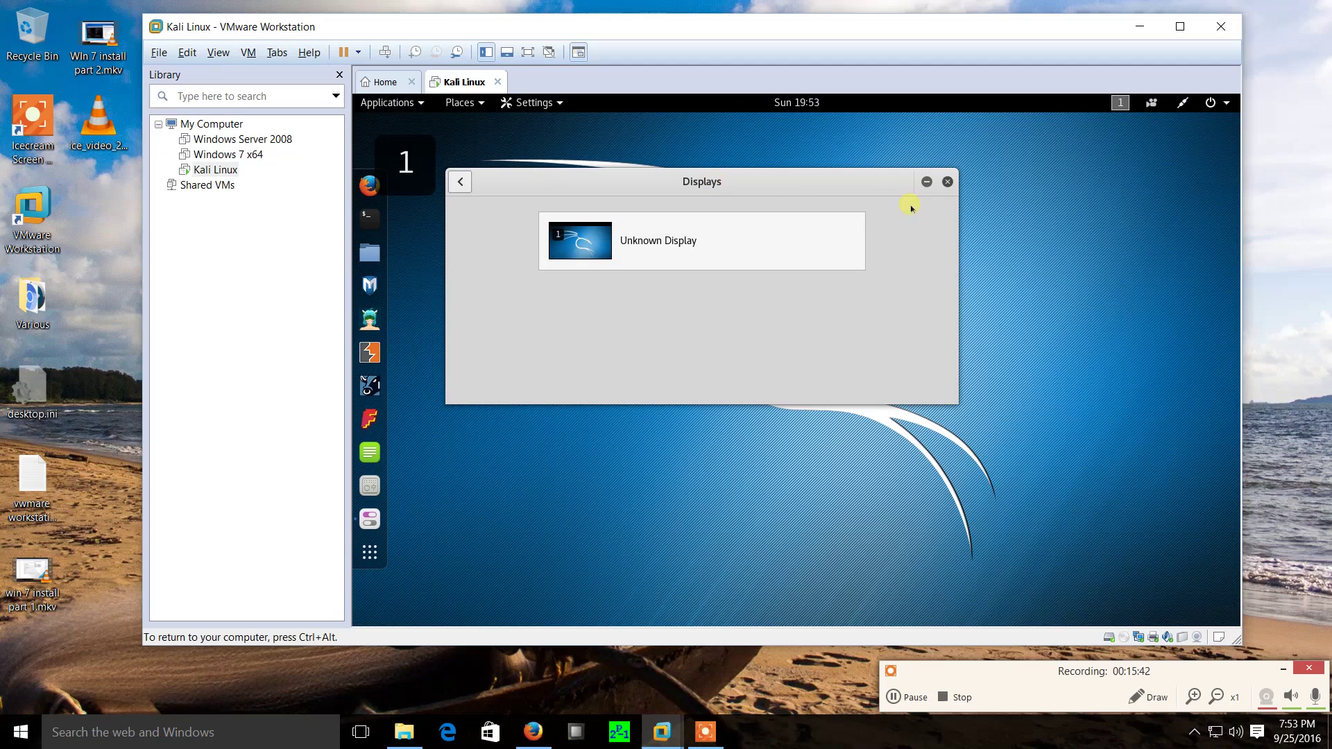
# Close the Displays settings window and dismiss the guest's system status menu.
pyautogui.click(947, 183)
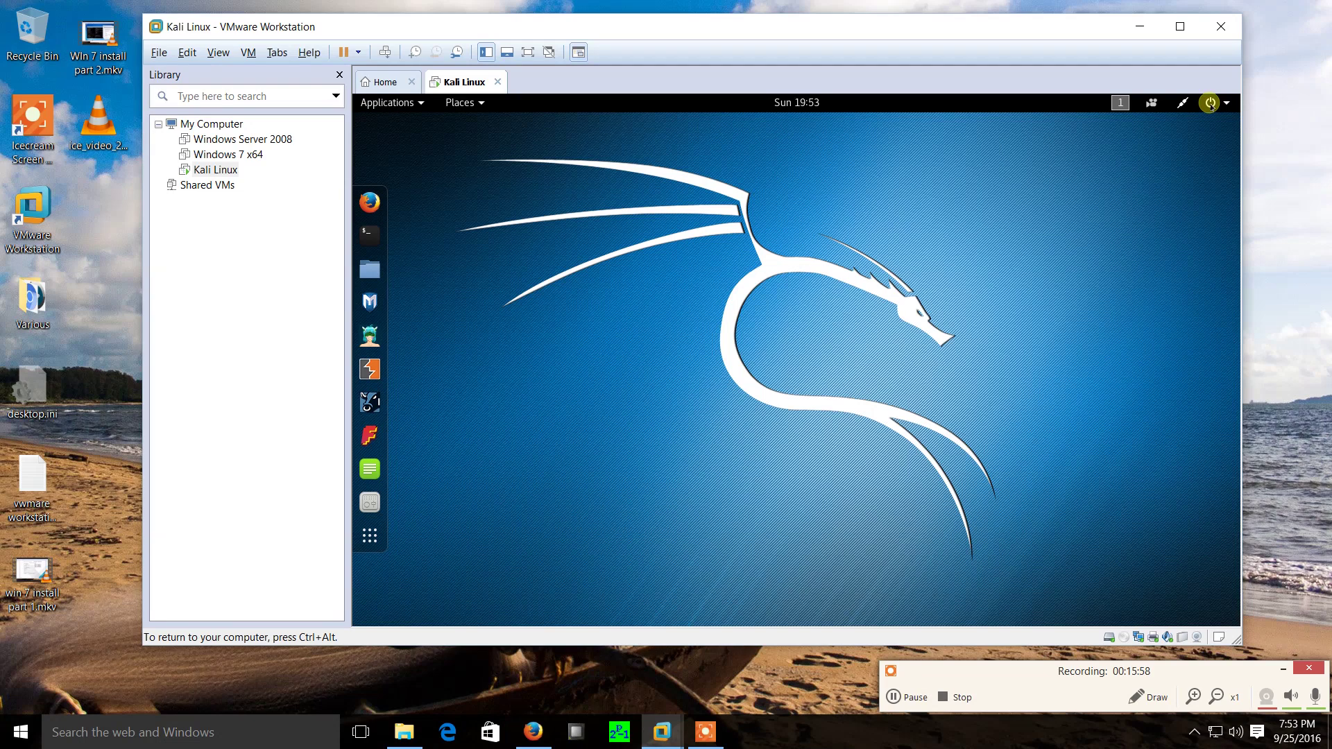
pyautogui.click(1211, 106)
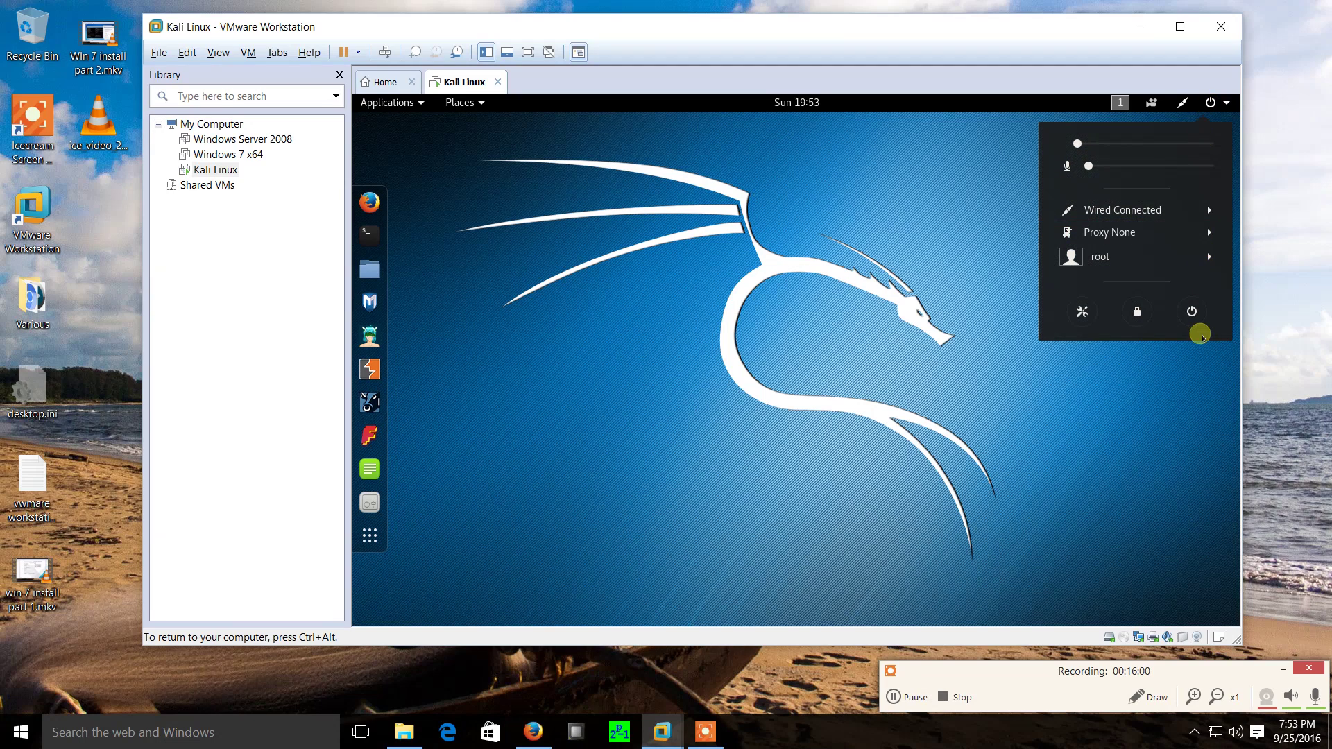
pyautogui.click(996, 238)
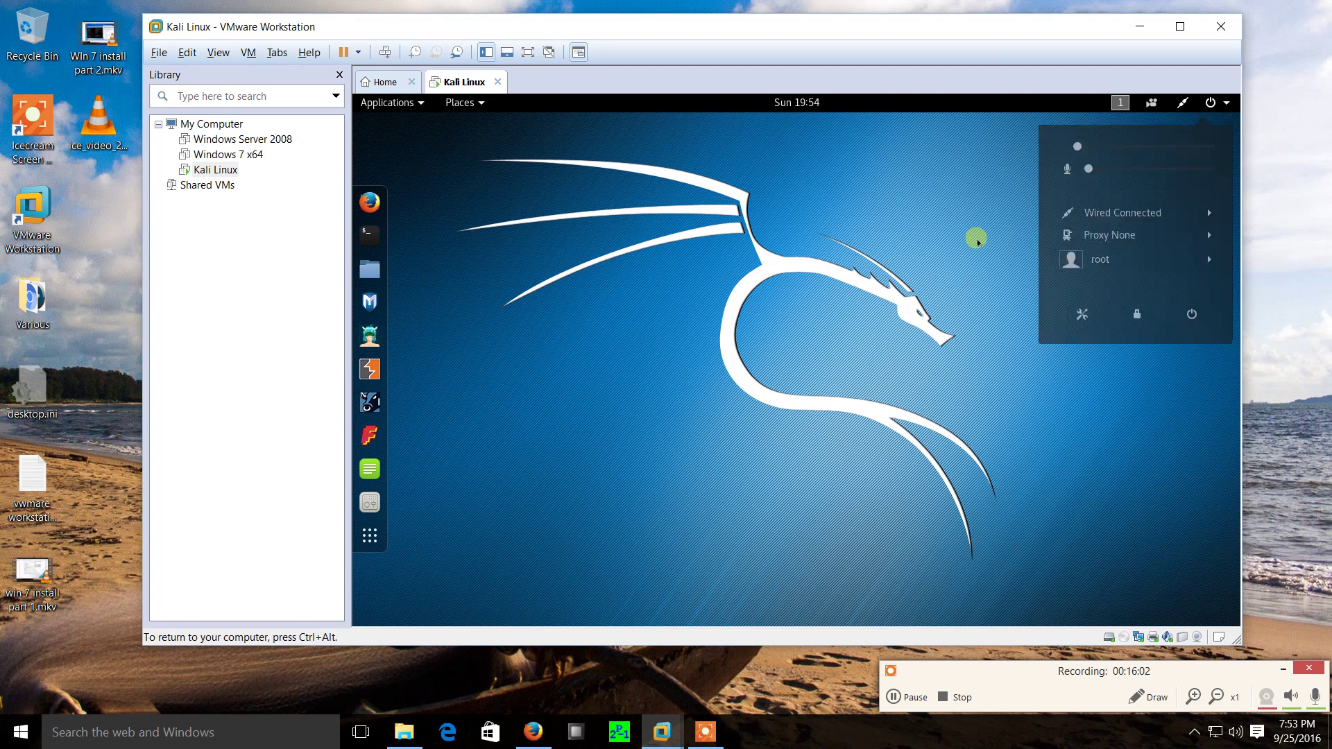
# Open a terminal in the Kali guest and run ifconfig.
pyautogui.click(371, 235)
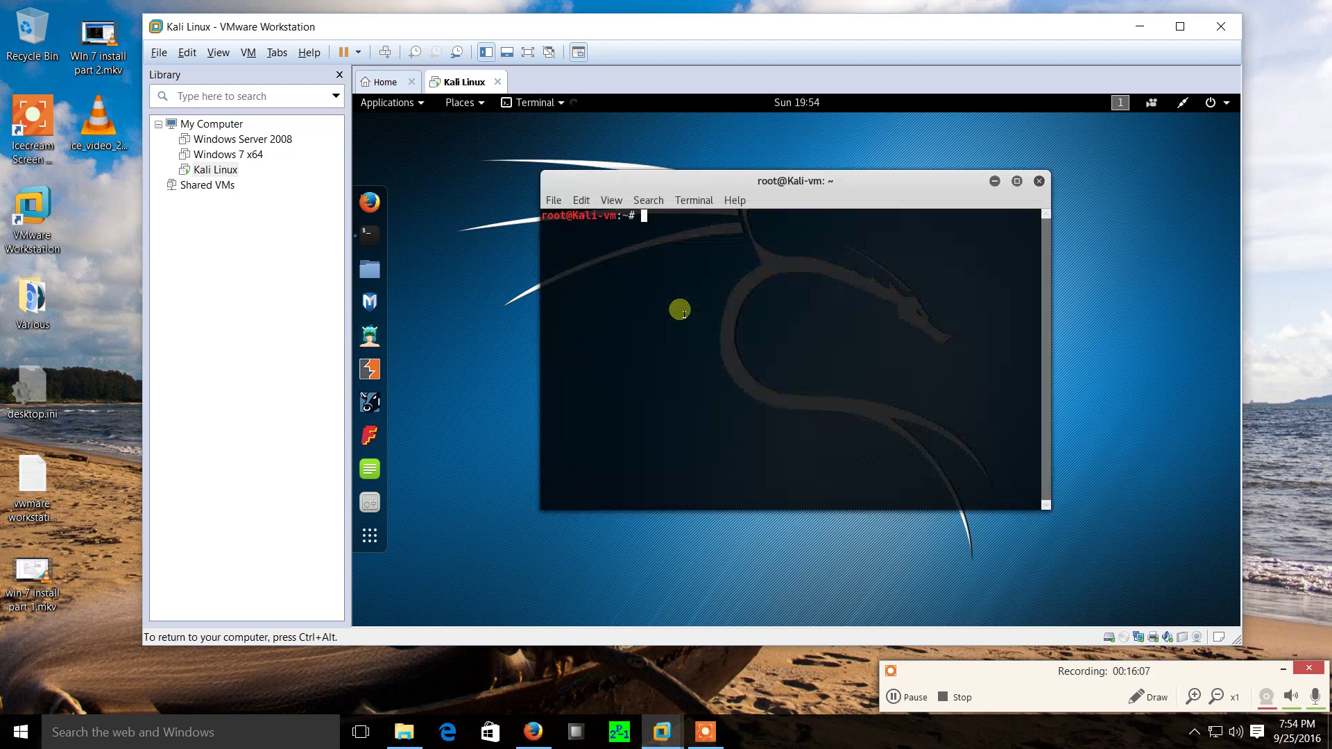
pyautogui.moveTo(705, 184); pyautogui.dragTo(682, 206)
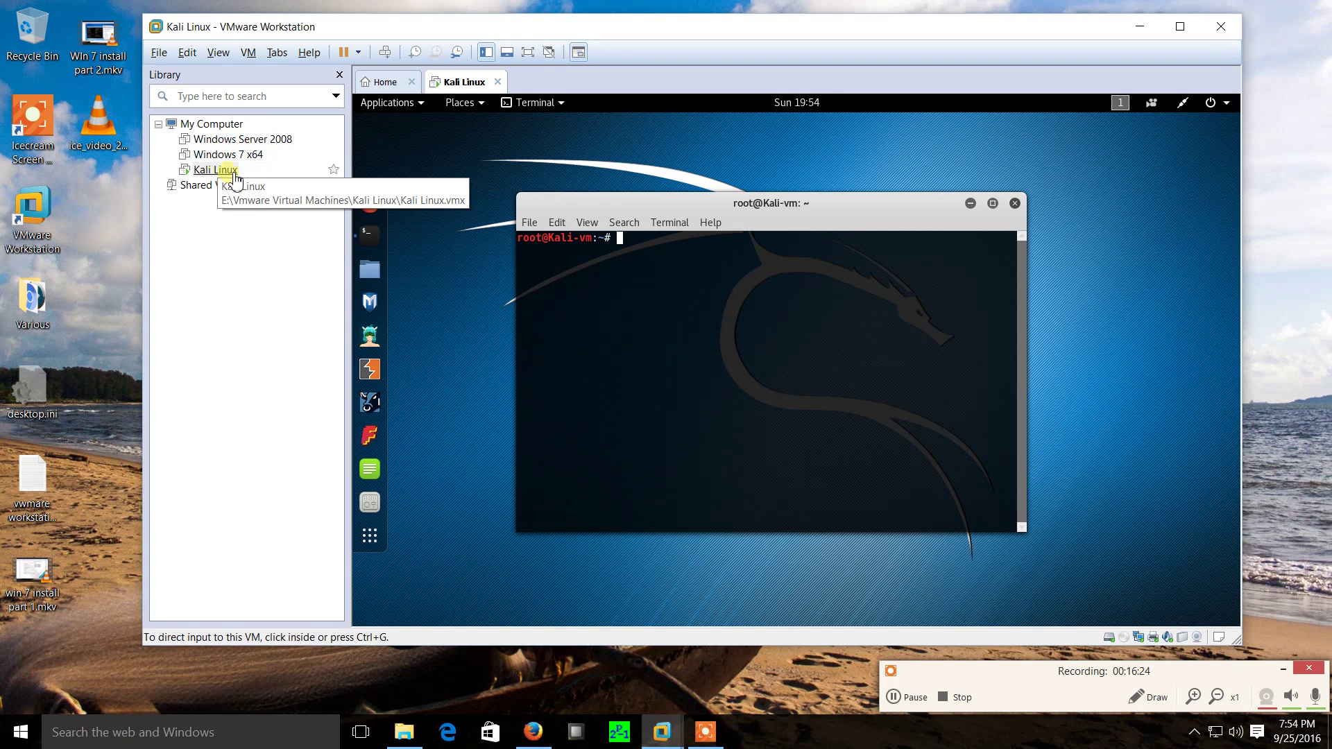
pyautogui.click(542, 354)
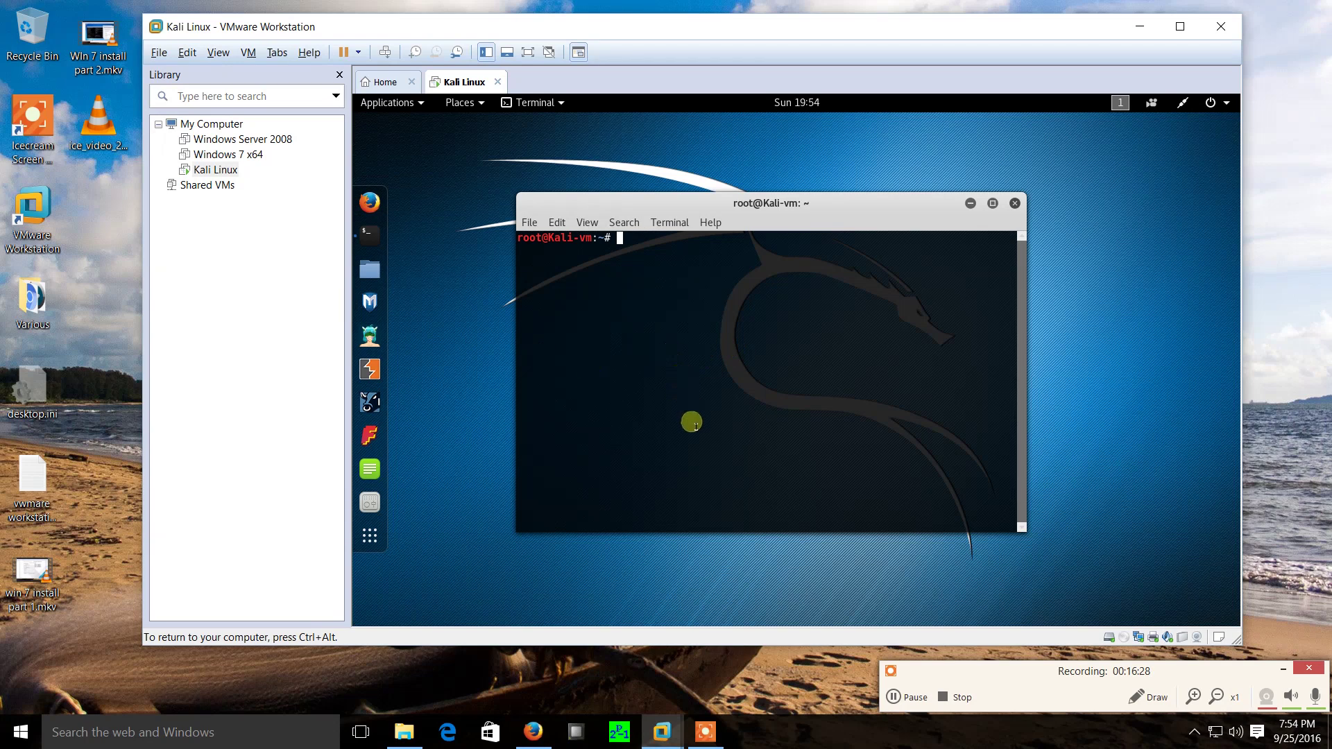
pyautogui.write('ifconfig')
pyautogui.press('Return')
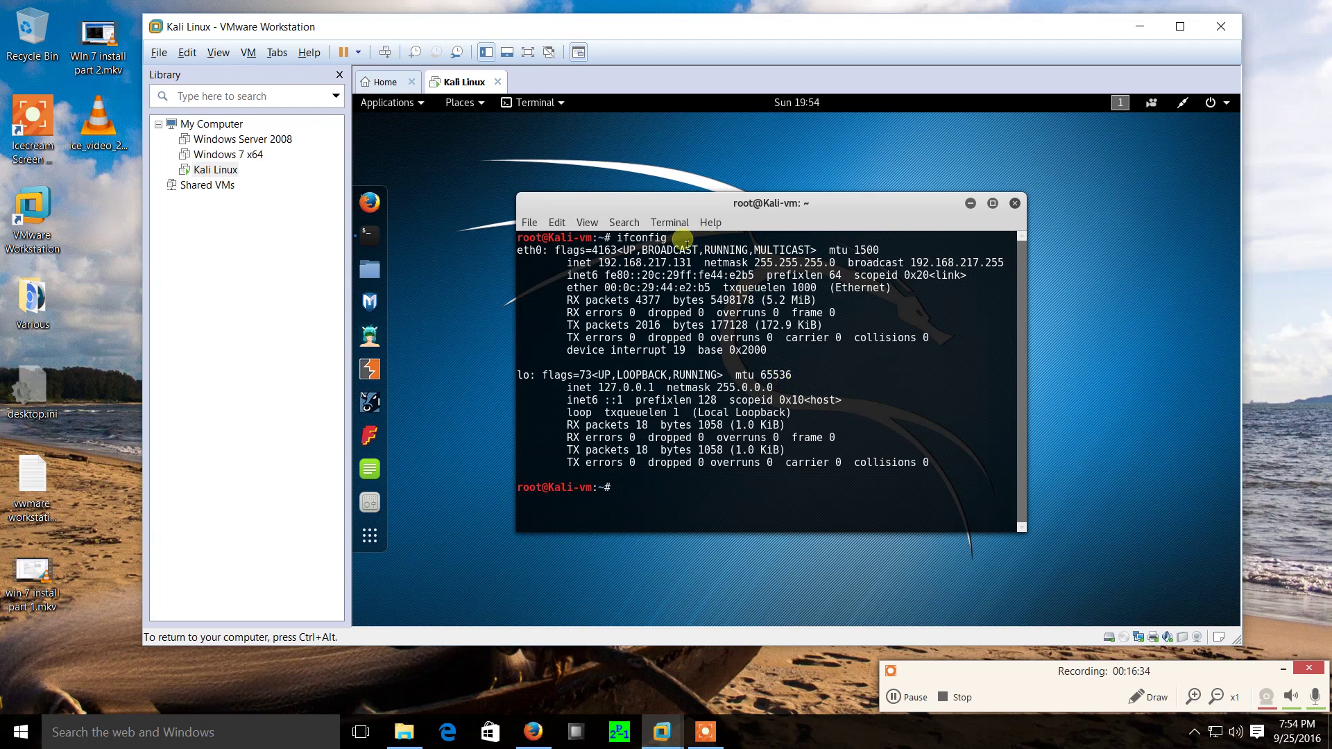
# Highlight eth0's inet address 192.168.217.131 in the ifconfig output.
pyautogui.moveTo(600, 263); pyautogui.dragTo(697, 261)
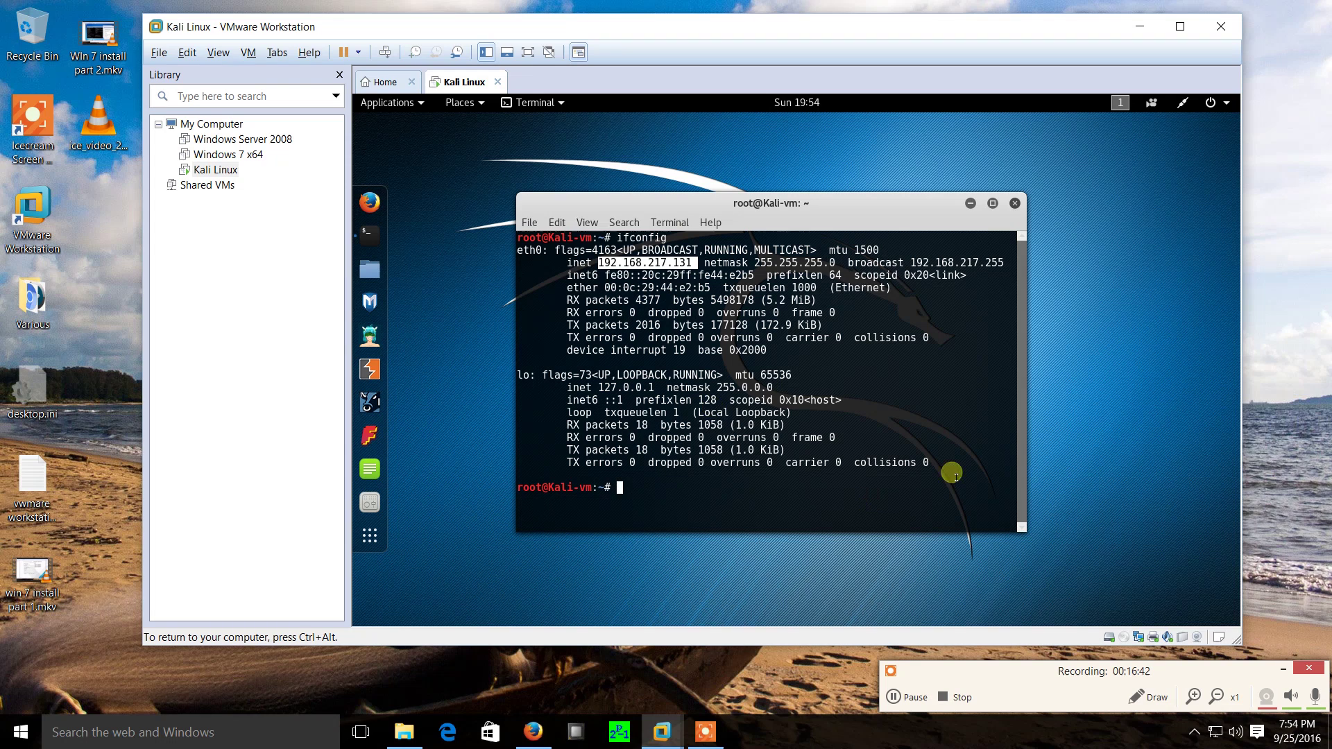
pyautogui.click(794, 259)
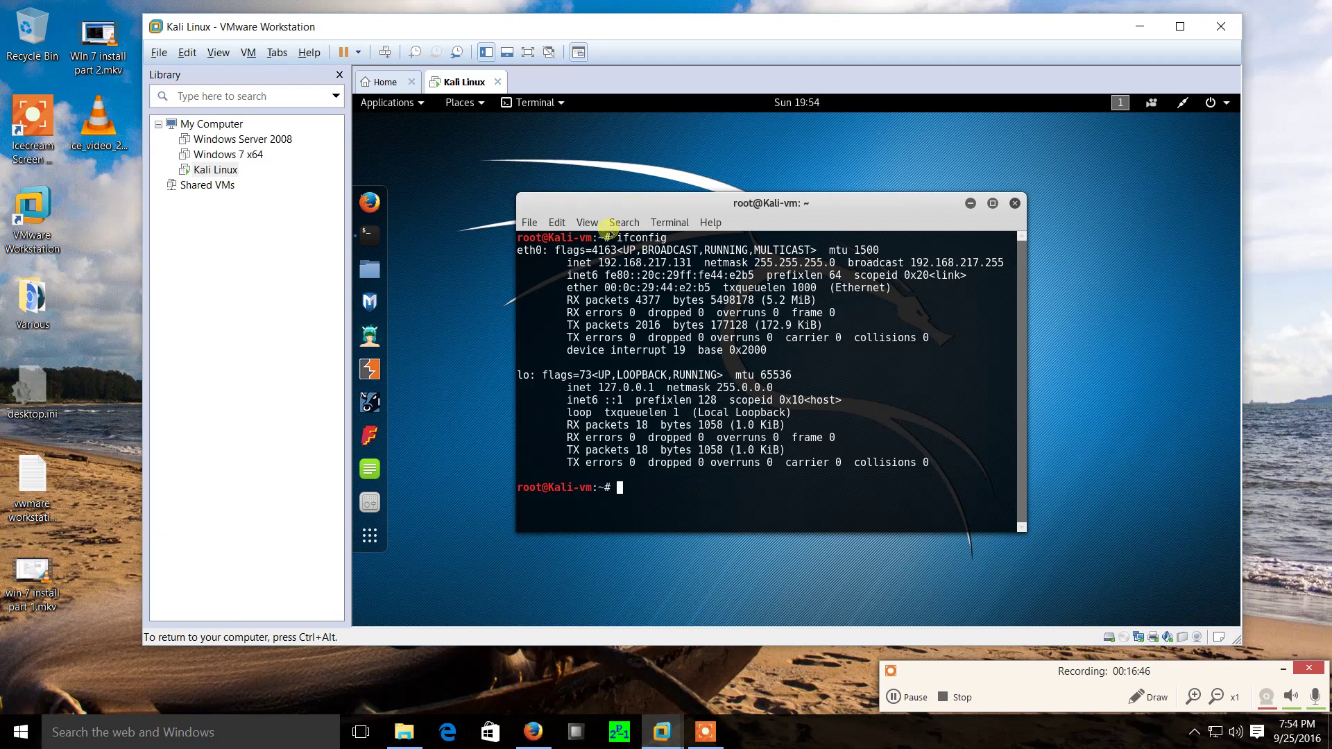
pyautogui.moveTo(609, 264); pyautogui.dragTo(670, 264)
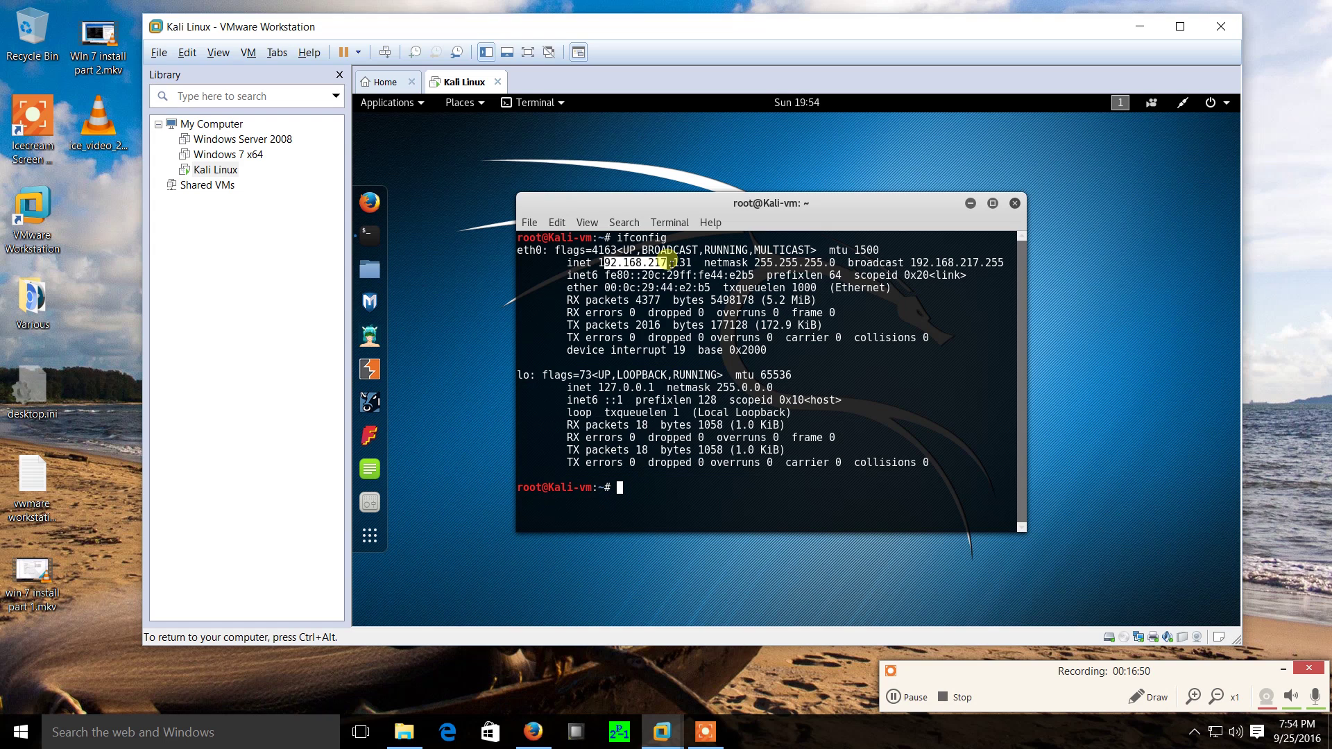
pyautogui.click(669, 263)
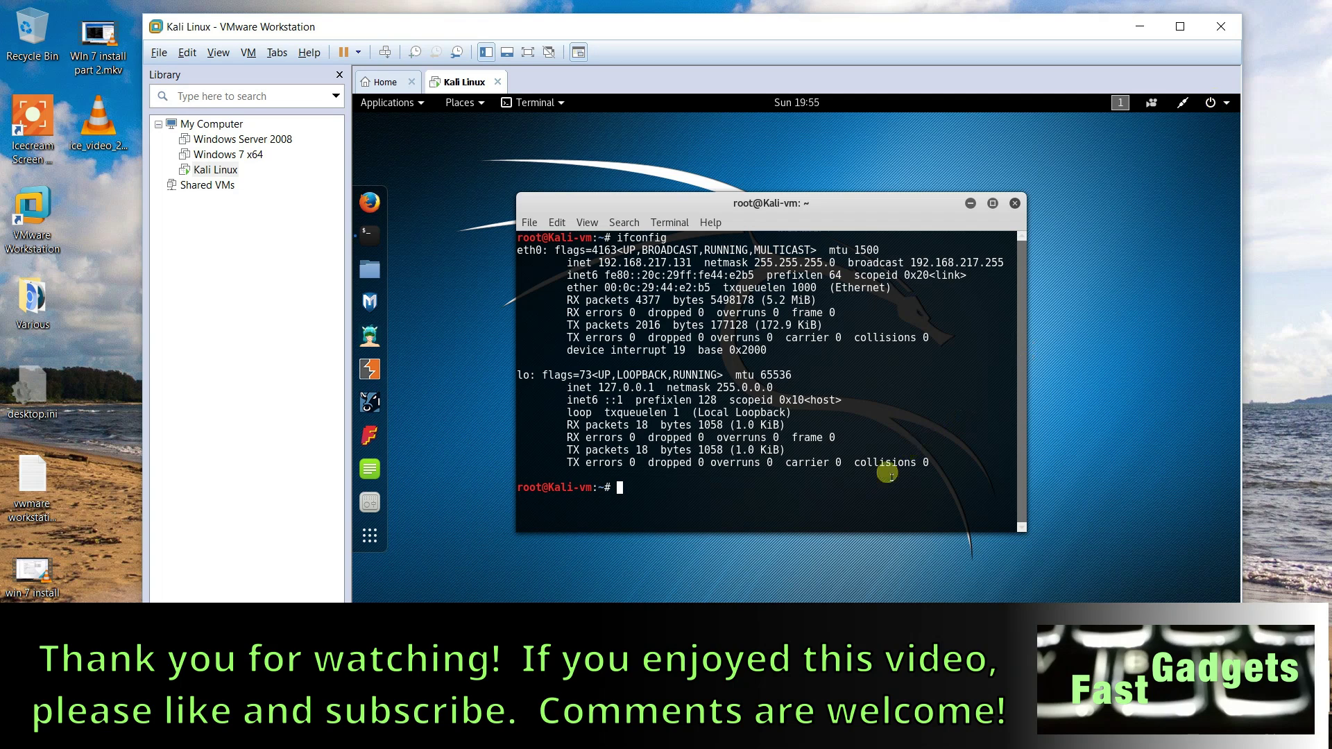
# Run poweroff in the Kali terminal, then view the Windows Server 2008 and Windows 7 x64 summaries before returning to Kali Linux.
pyautogui.write('woer')
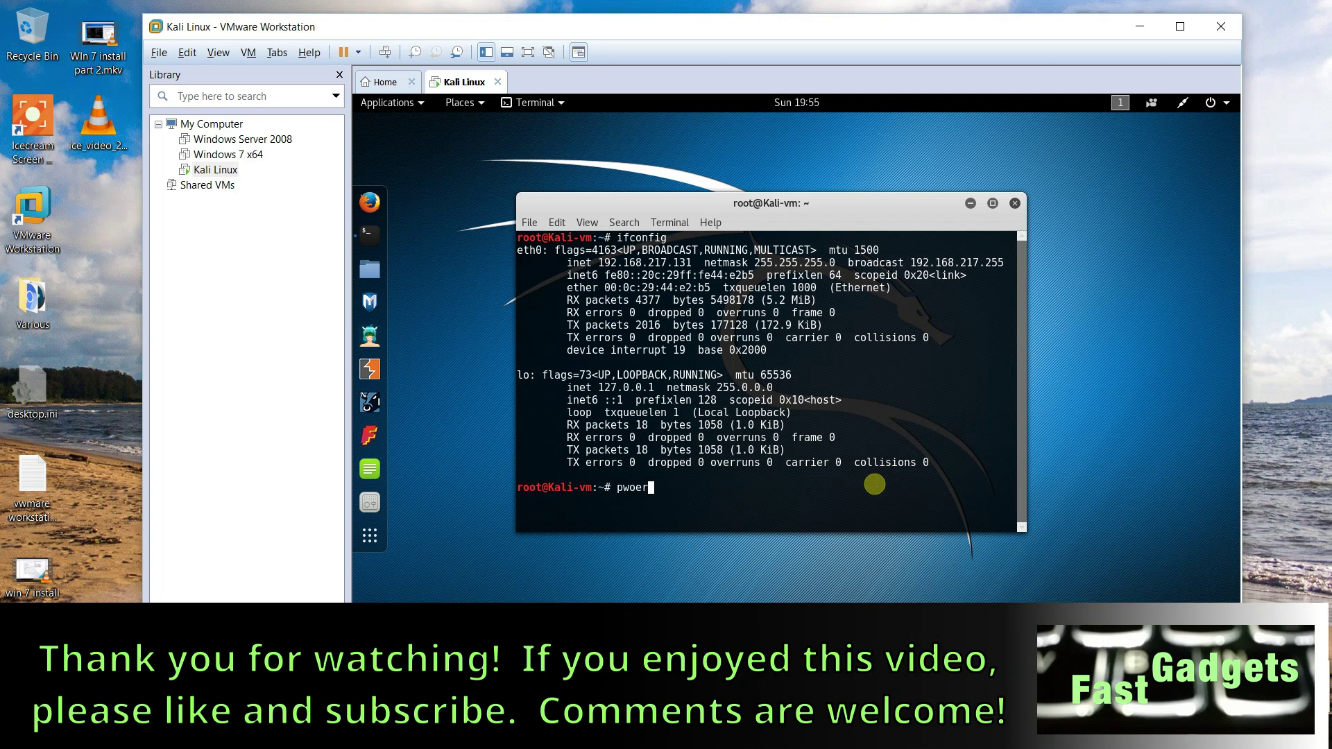
pyautogui.write('oweroff')
pyautogui.press('Return')
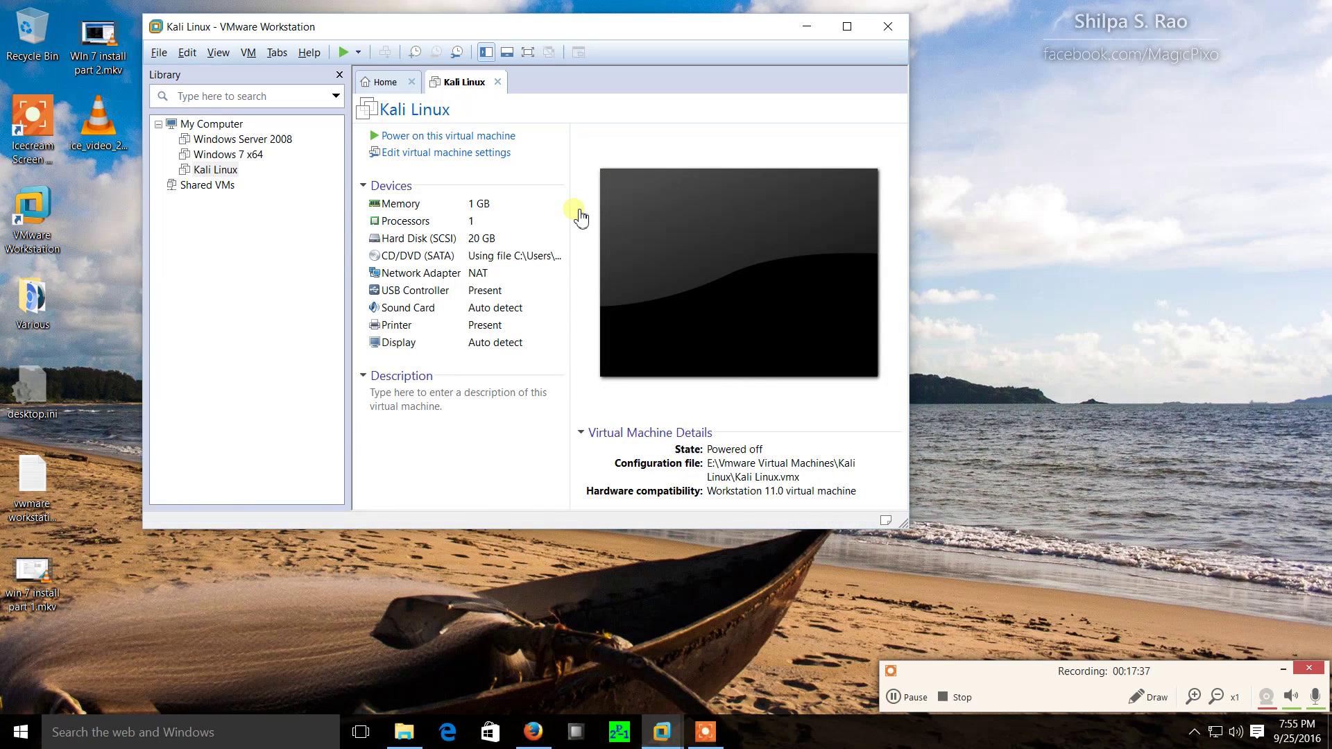
pyautogui.click(262, 139)
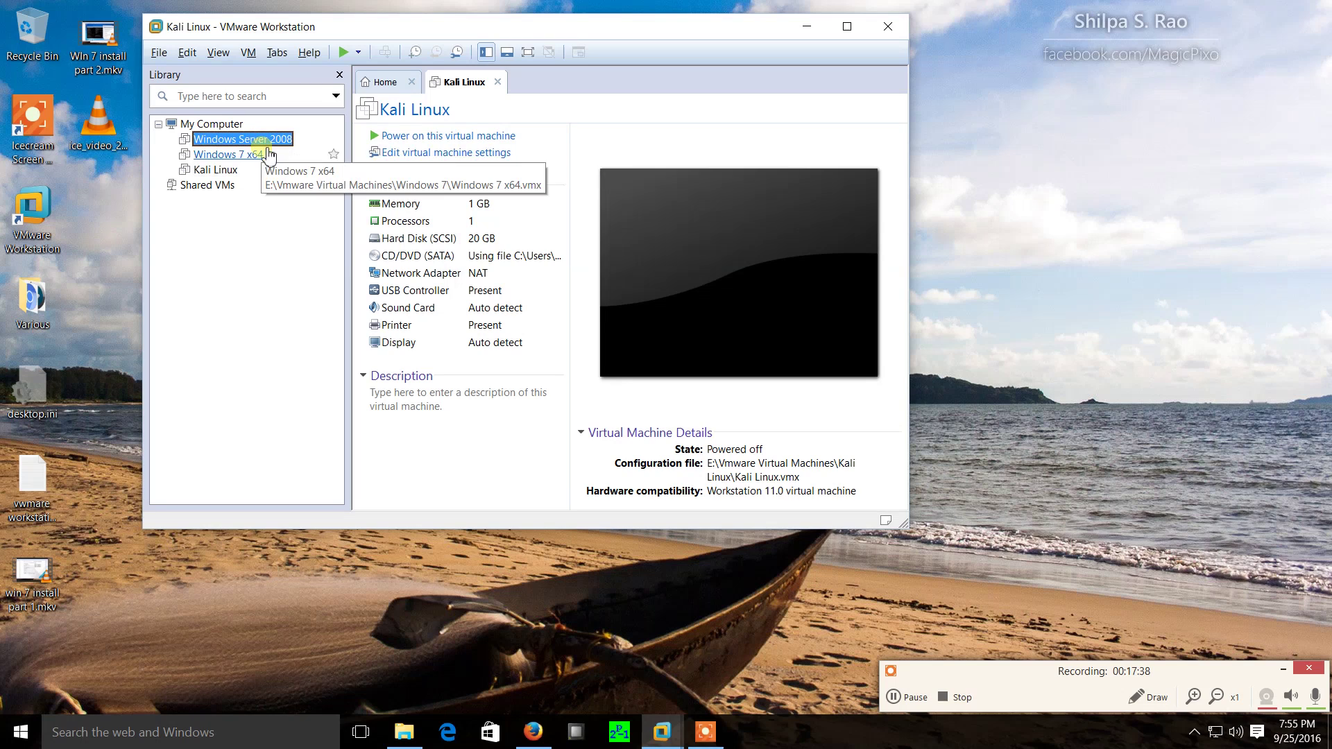
pyautogui.click(247, 155)
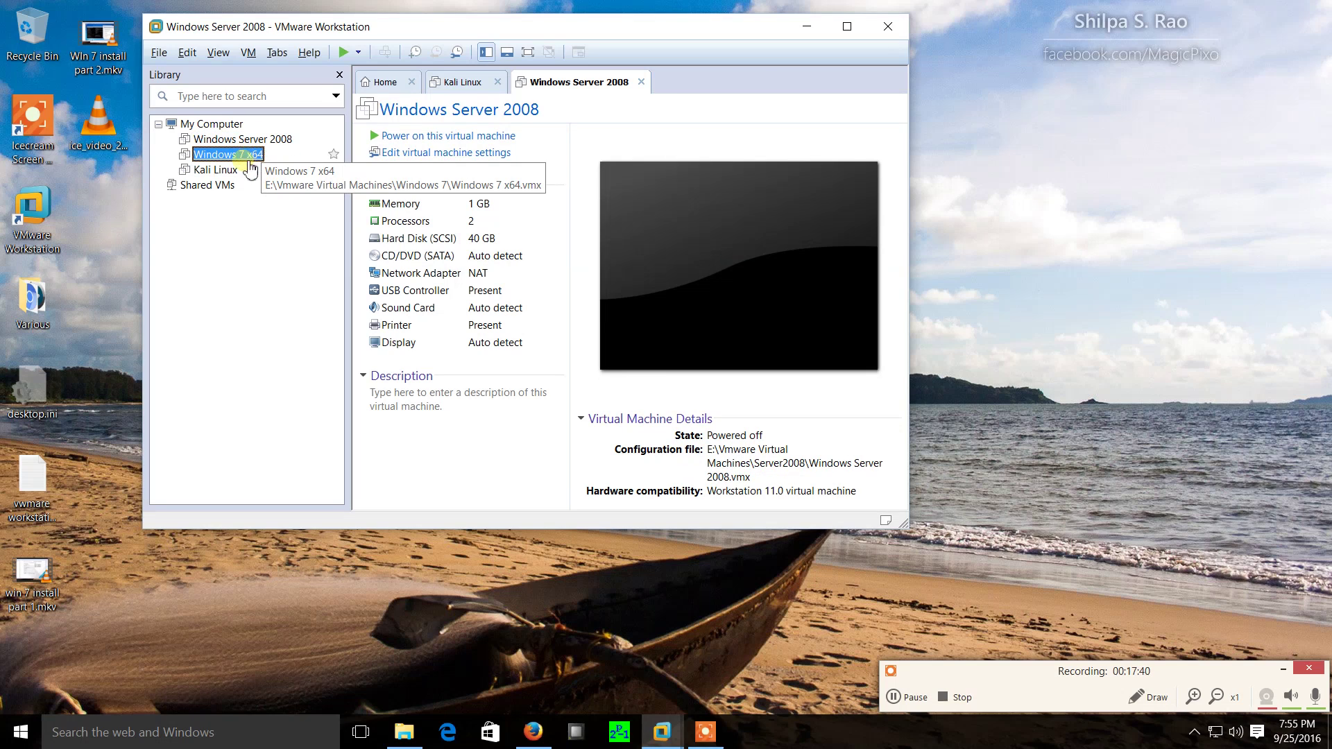
pyautogui.click(217, 170)
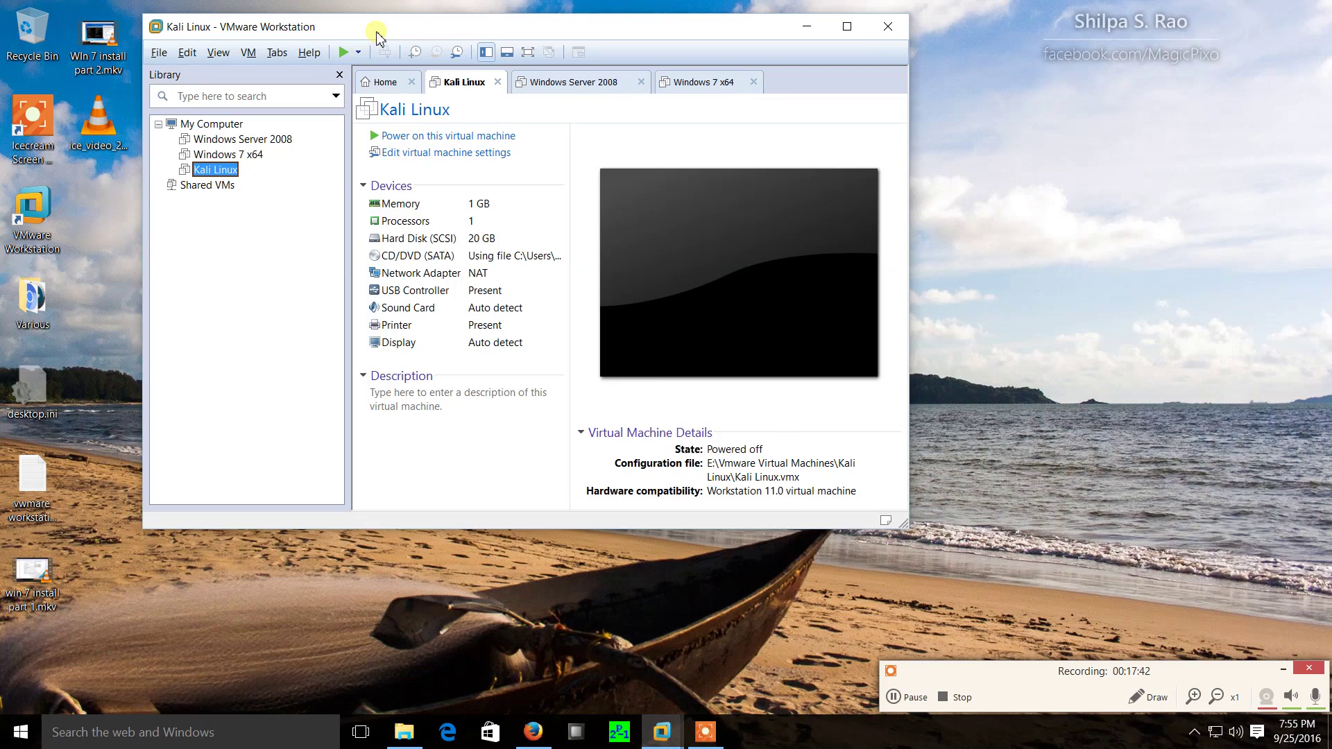
pyautogui.moveTo(376, 36); pyautogui.dragTo(482, 43)
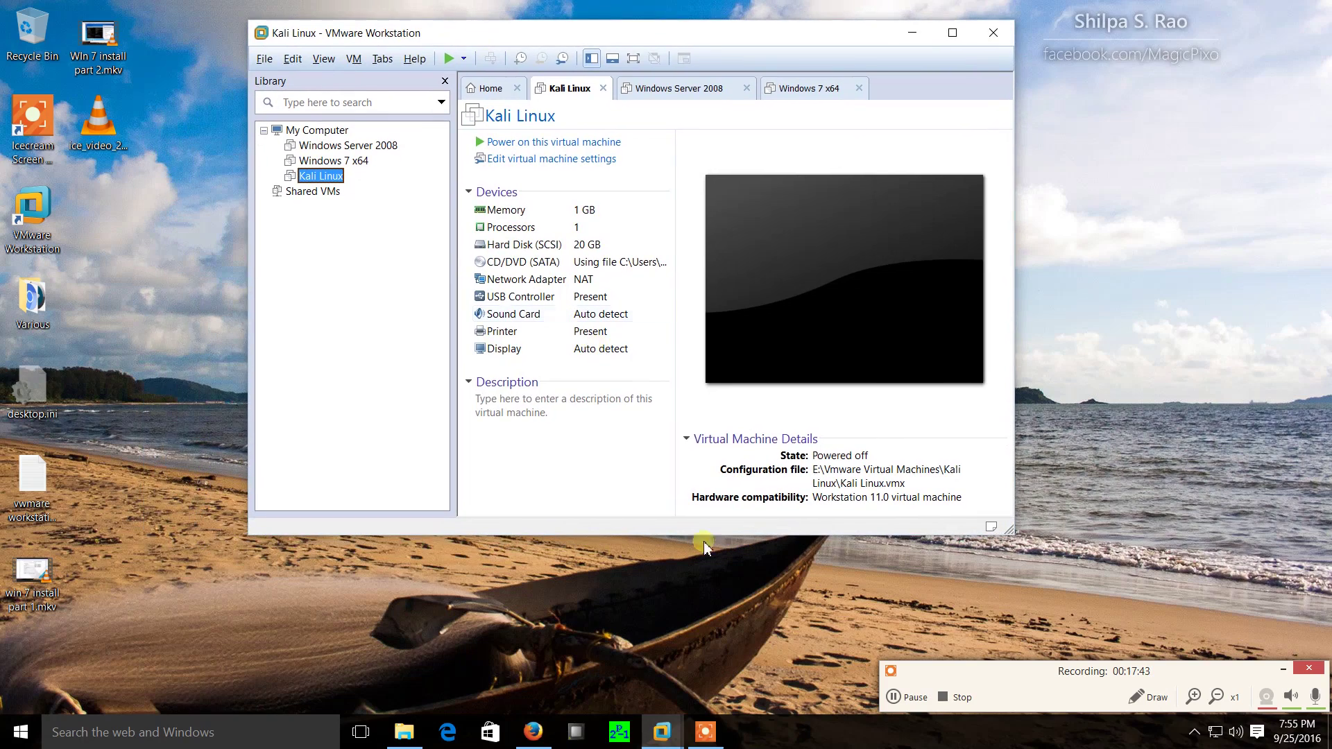
pyautogui.click(958, 699)
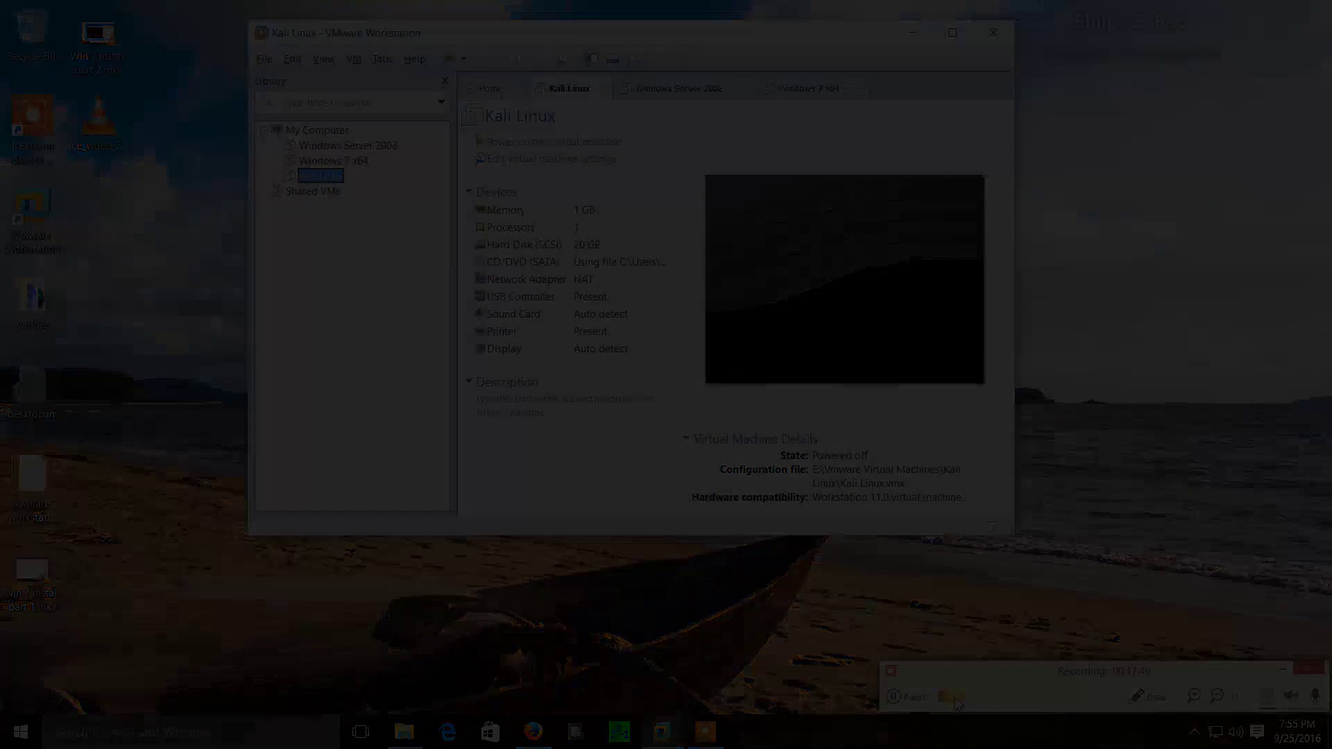